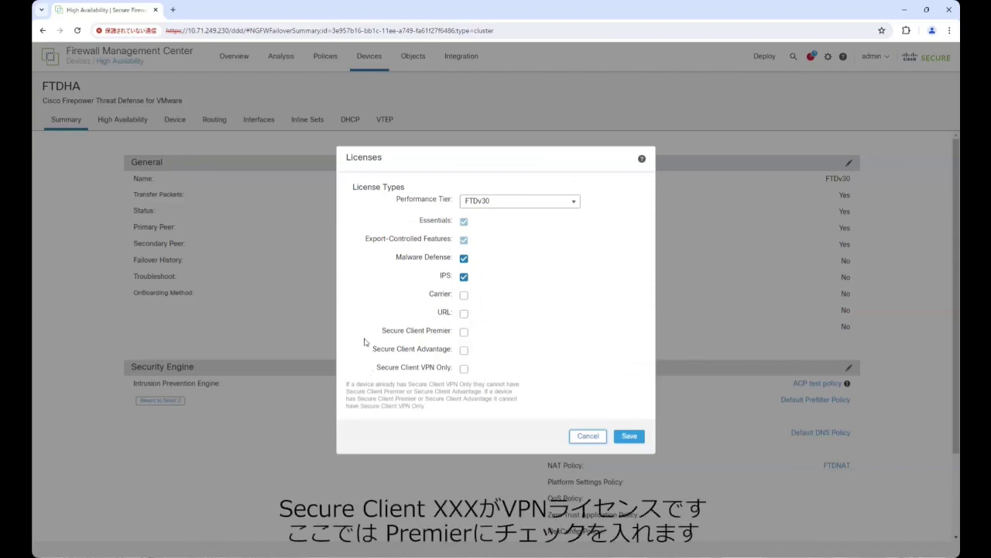
Turn on the Secure Client Premier license for FTDHA, save, and acknowledge the success message.
{"action": "left_click", "coordinate": [464, 334]}
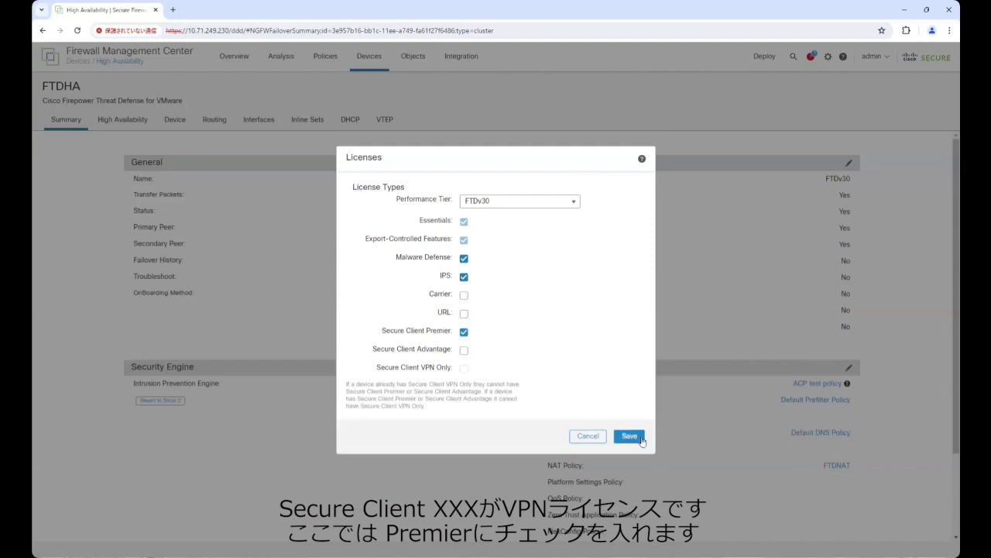
{"action": "left_click", "coordinate": [629, 436]}
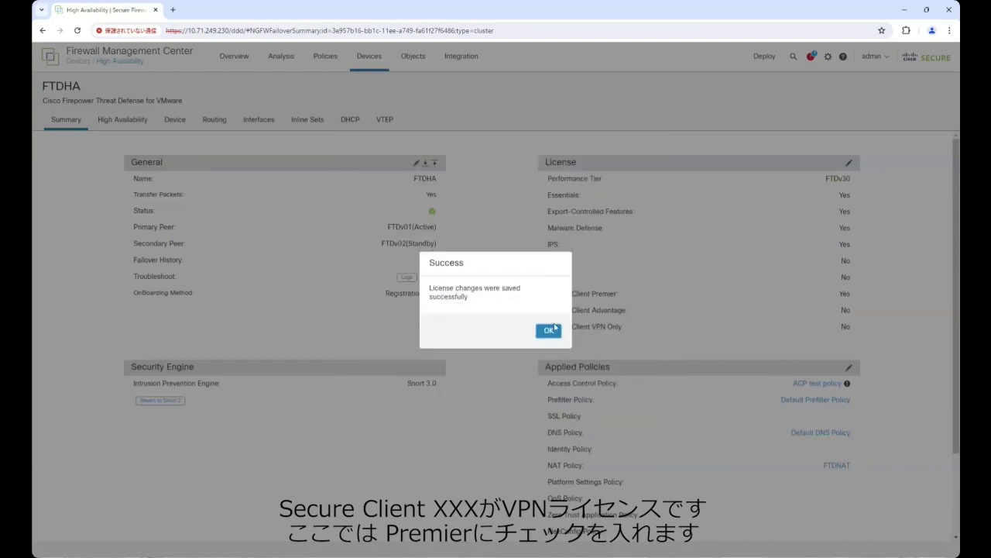
{"action": "left_click", "coordinate": [550, 329]}
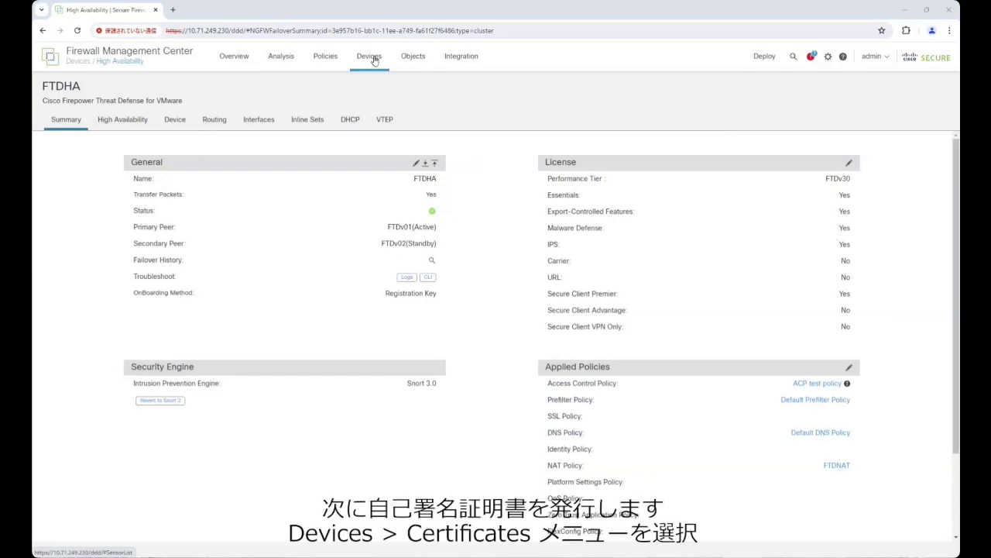
Start a new certificate on the Certificates page for device FTDHA with a new enrollment object.
{"action": "mouse_move", "coordinate": [374, 61]}
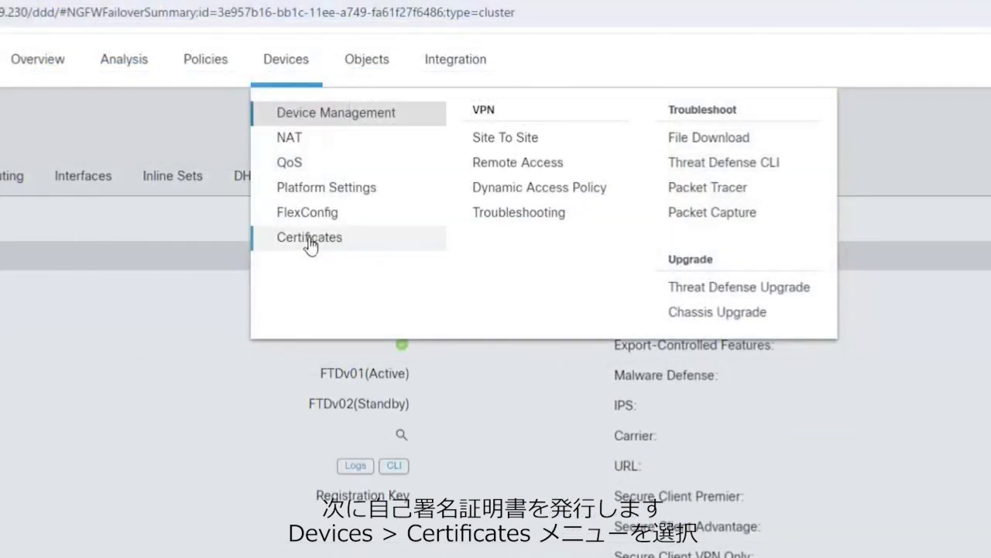
{"action": "left_click", "coordinate": [310, 245]}
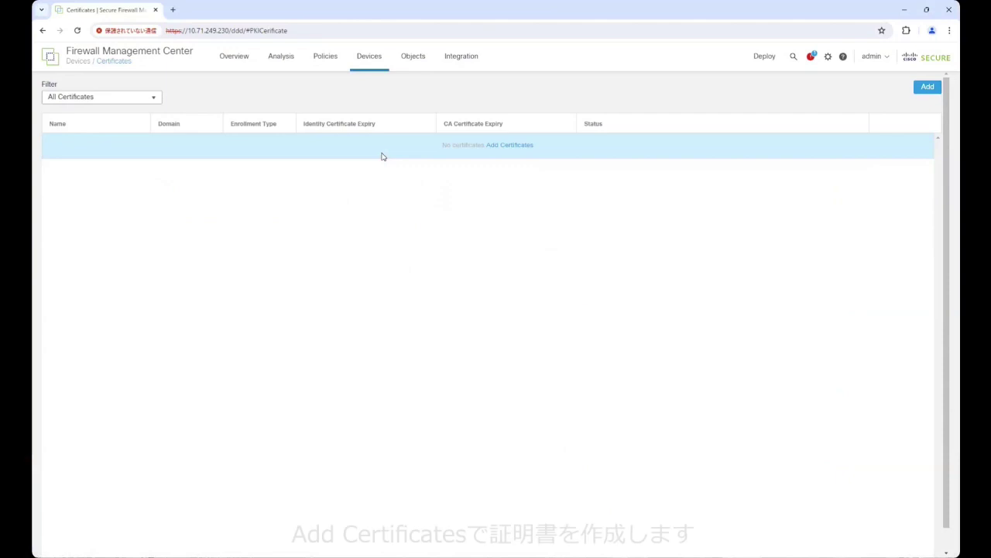
{"action": "left_click", "coordinate": [505, 147]}
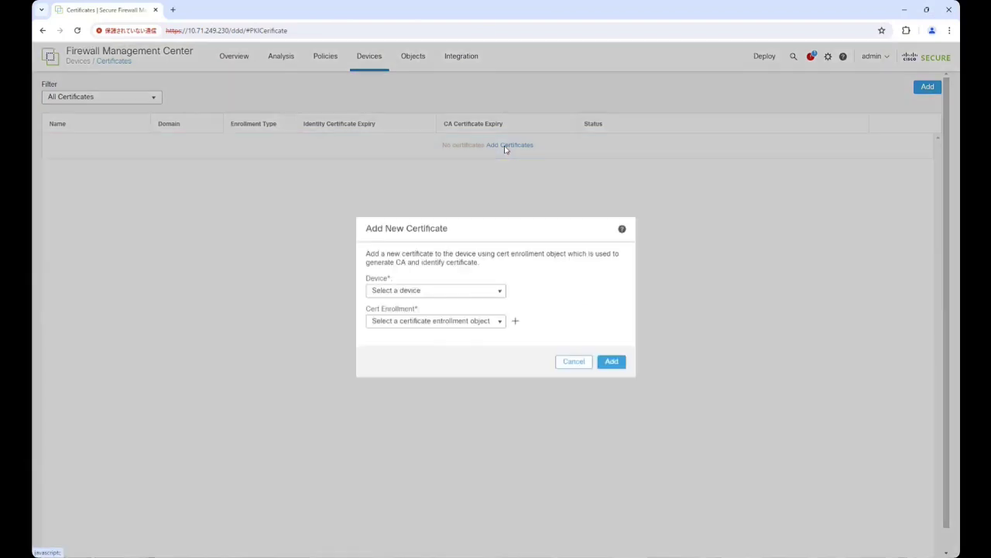
{"action": "left_click", "coordinate": [500, 293]}
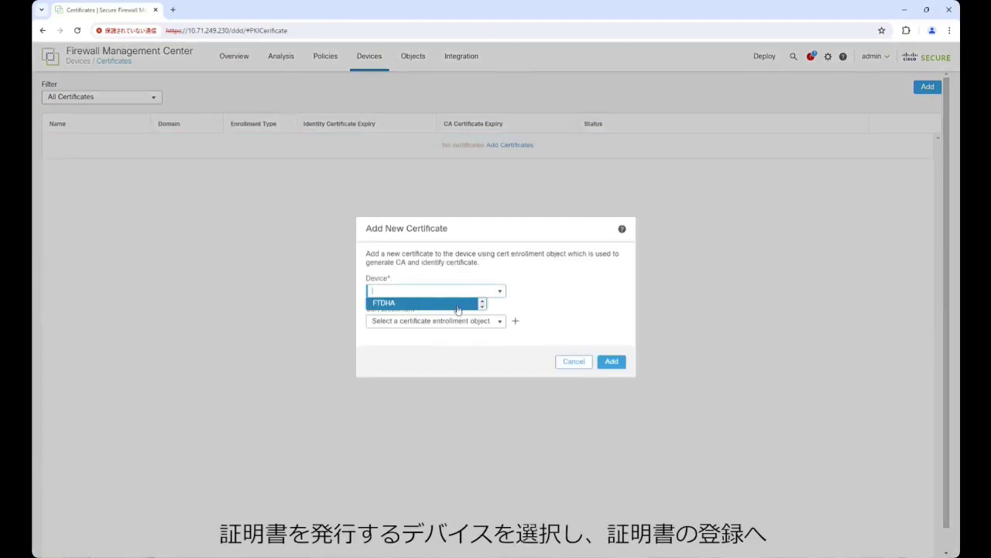
{"action": "left_click", "coordinate": [457, 310]}
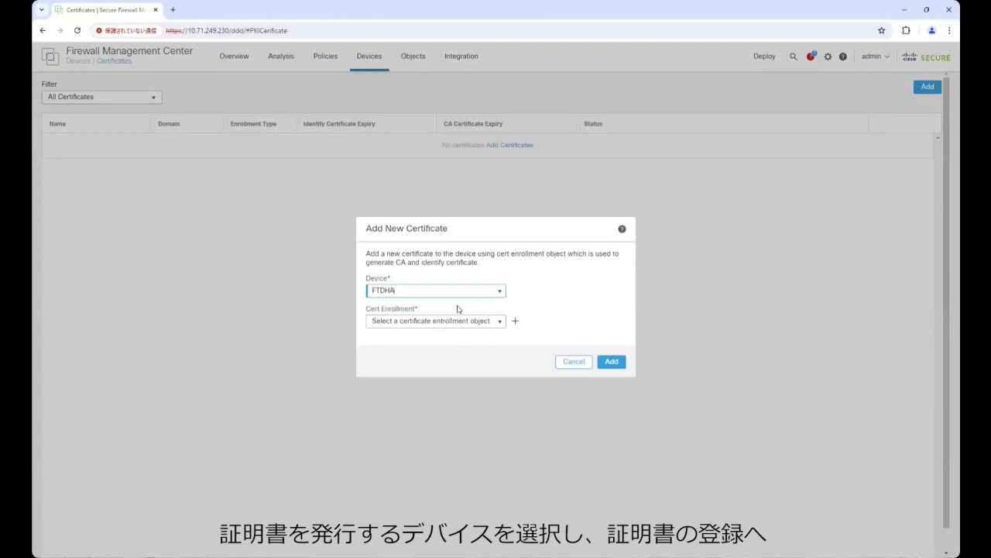
{"action": "left_click", "coordinate": [501, 324]}
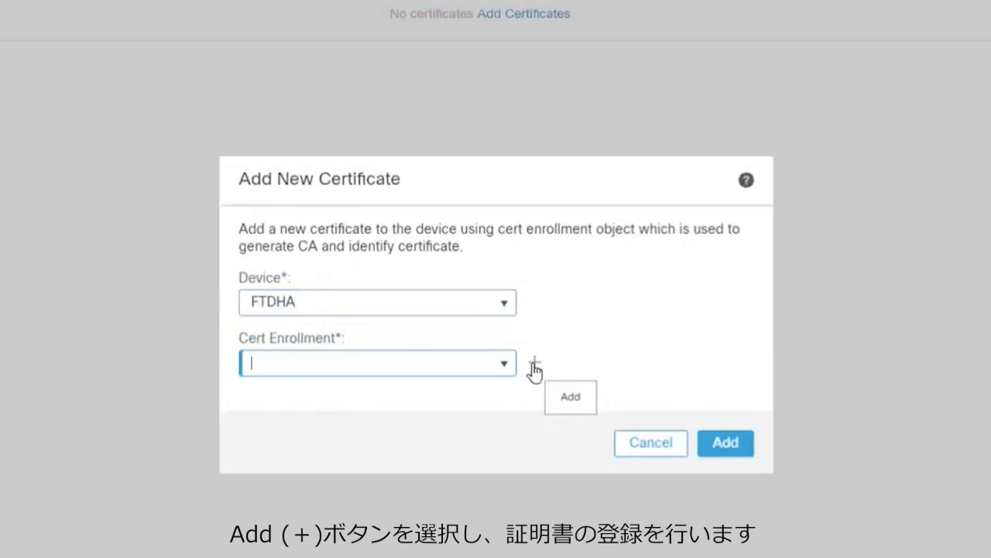
{"action": "left_click", "coordinate": [534, 363]}
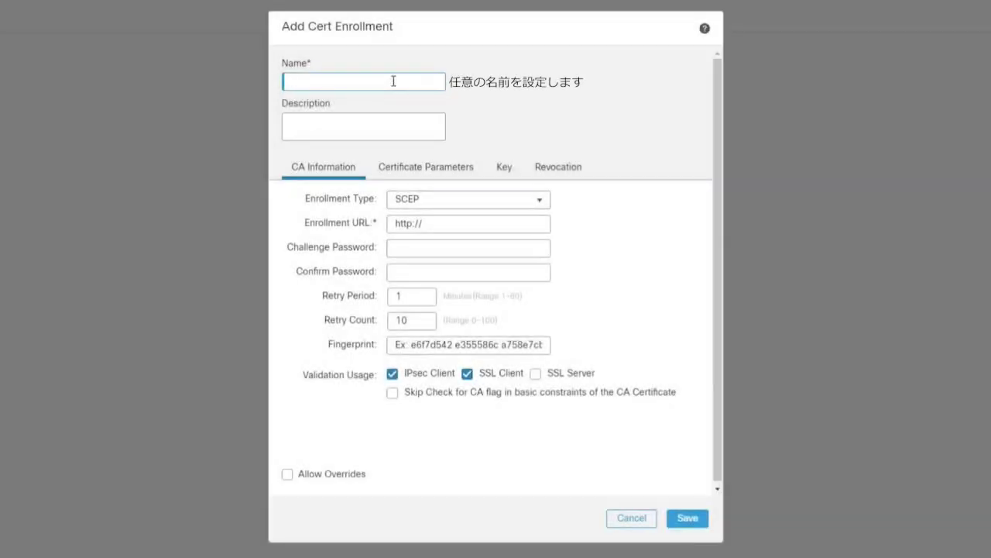
Name the enrollment ssl_vpn_cert, make it a Self Signed Certificate, and show its Certificate Parameters.
{"action": "type", "text": "ssl_vpn_cert"}
{"action": "left_click", "coordinate": [478, 200]}
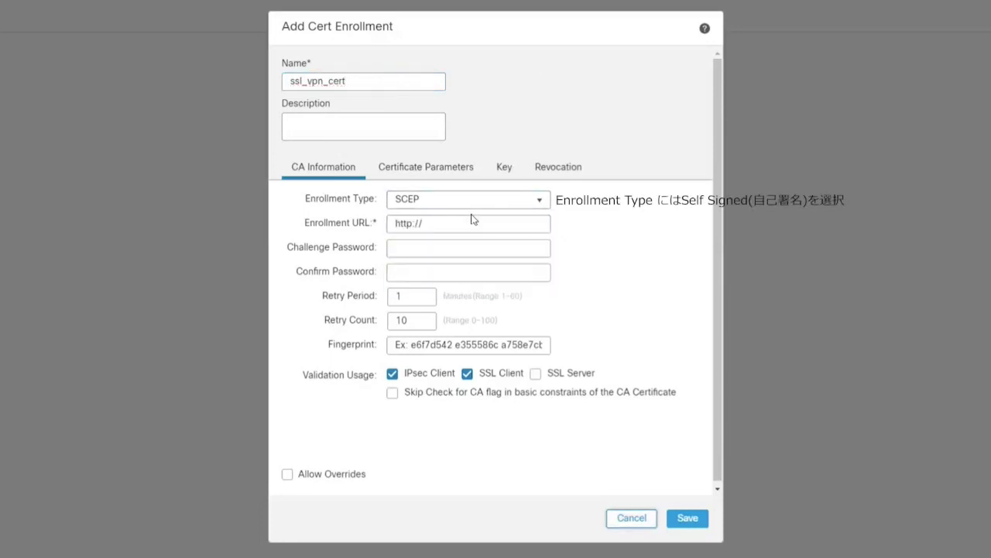
{"action": "left_click", "coordinate": [472, 203]}
{"action": "left_click", "coordinate": [488, 220]}
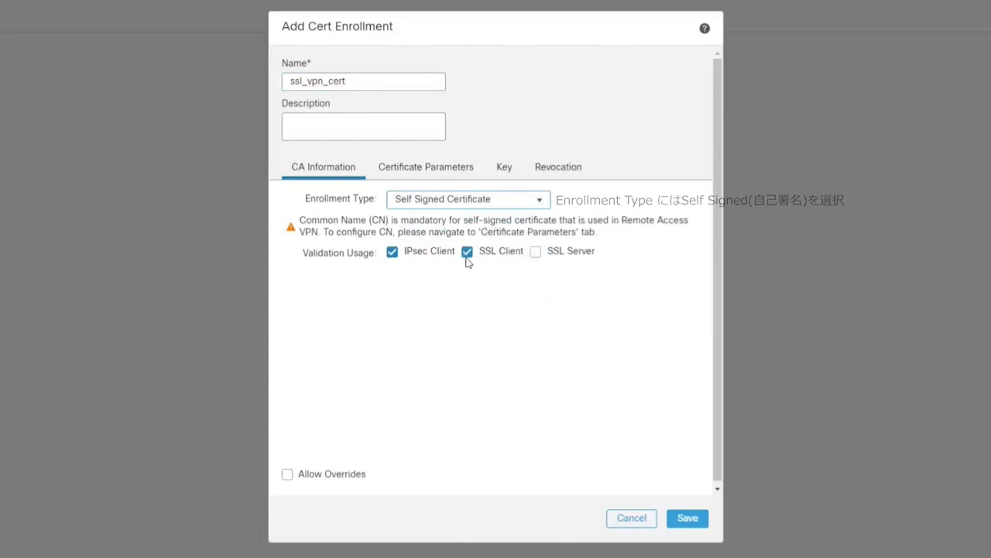
{"action": "left_click", "coordinate": [431, 171]}
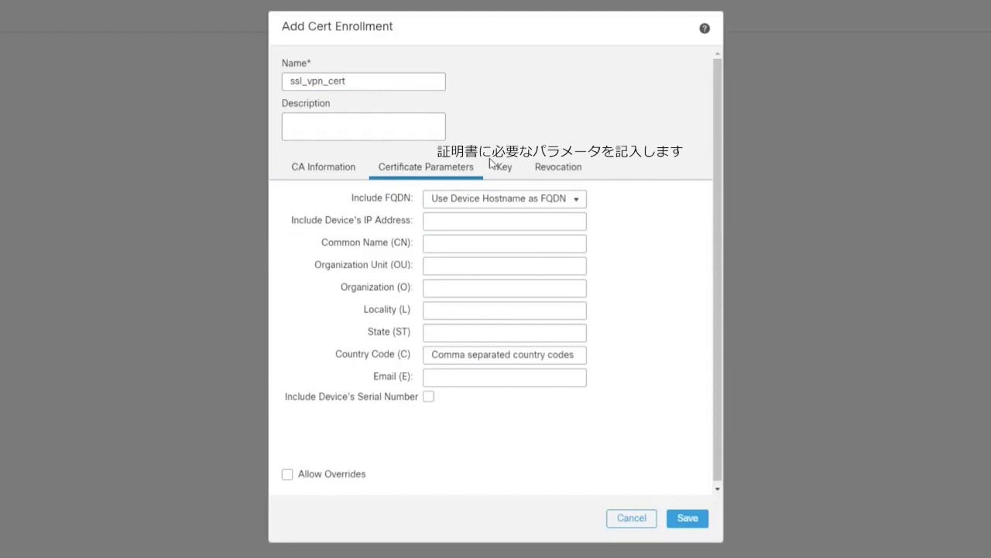
{"action": "left_click", "coordinate": [493, 246]}
Save the enrollment subject: CN ftdv01.cxsec.com, OU VPN, O Cisco CX, locality Tokyo, country JP.
{"action": "type", "text": "ftdv01"}
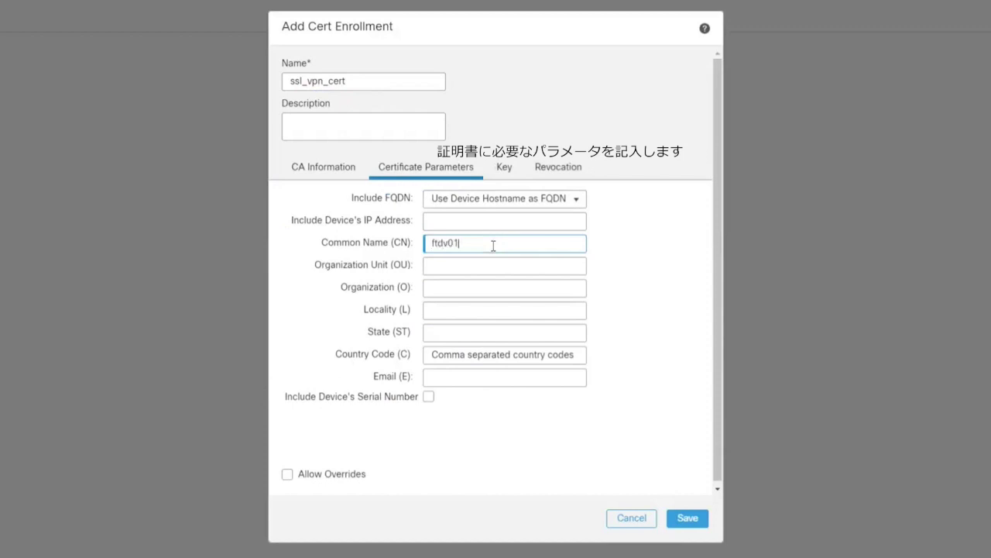
{"action": "type", "text": ".cxsec.com"}
{"action": "left_click", "coordinate": [495, 263]}
{"action": "type", "text": "VPN"}
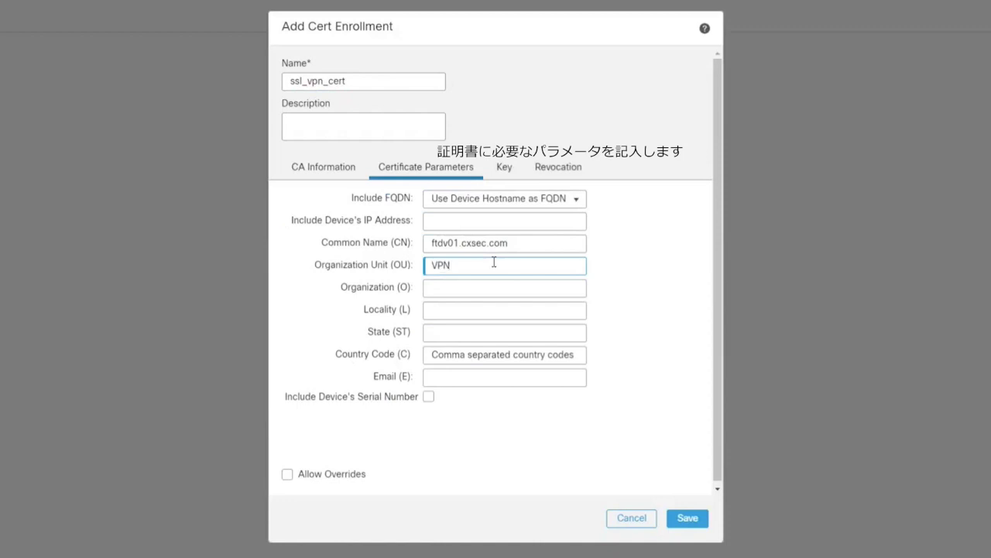
{"action": "key", "text": "Tab"}
{"action": "type", "text": "Cisco"}
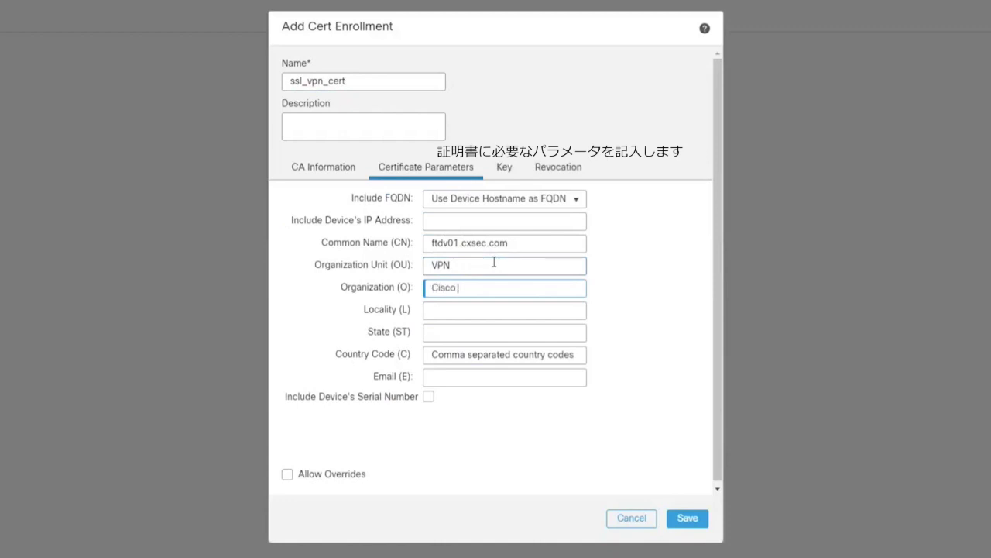
{"action": "type", "text": " CX"}
{"action": "key", "text": "Tab"}
{"action": "type", "text": "Tokyo"}
{"action": "key", "text": "Tab"}
{"action": "key", "text": "Tab"}
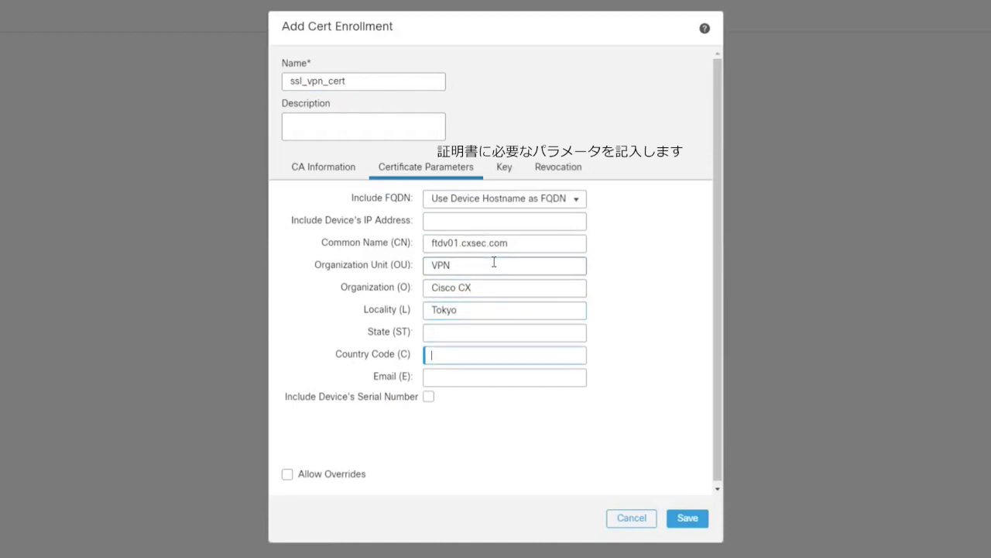
{"action": "type", "text": "JP"}
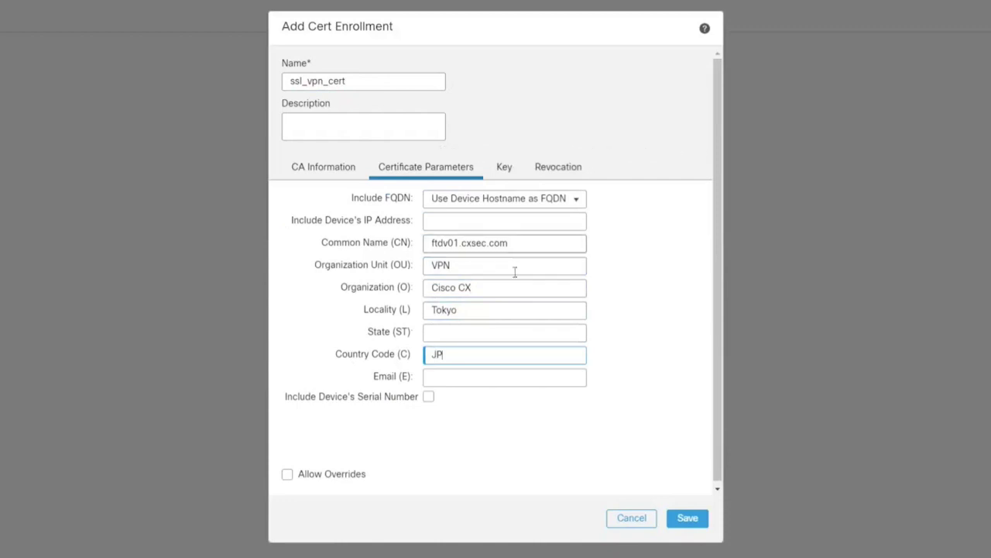
{"action": "left_click", "coordinate": [688, 520]}
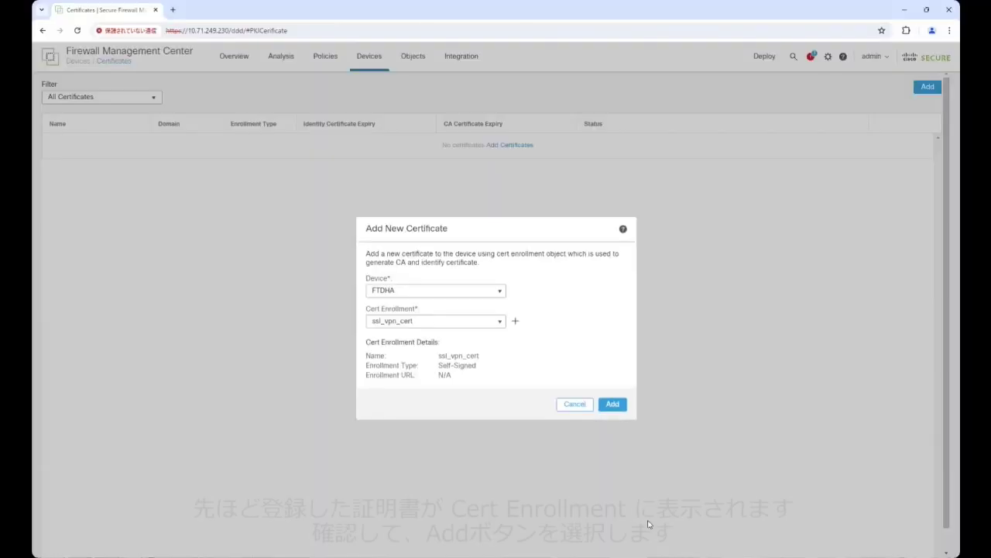
Add the ssl_vpn_cert certificate to FTDHA.
{"action": "left_click", "coordinate": [620, 404]}
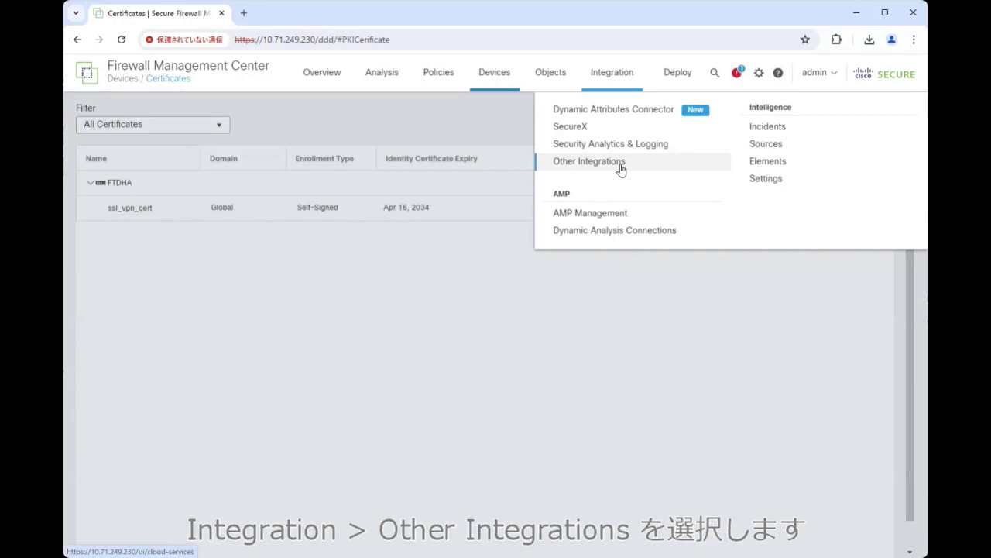
Start a new local realm named LOCAL-DB from the Integration Realms list.
{"action": "left_click", "coordinate": [620, 168]}
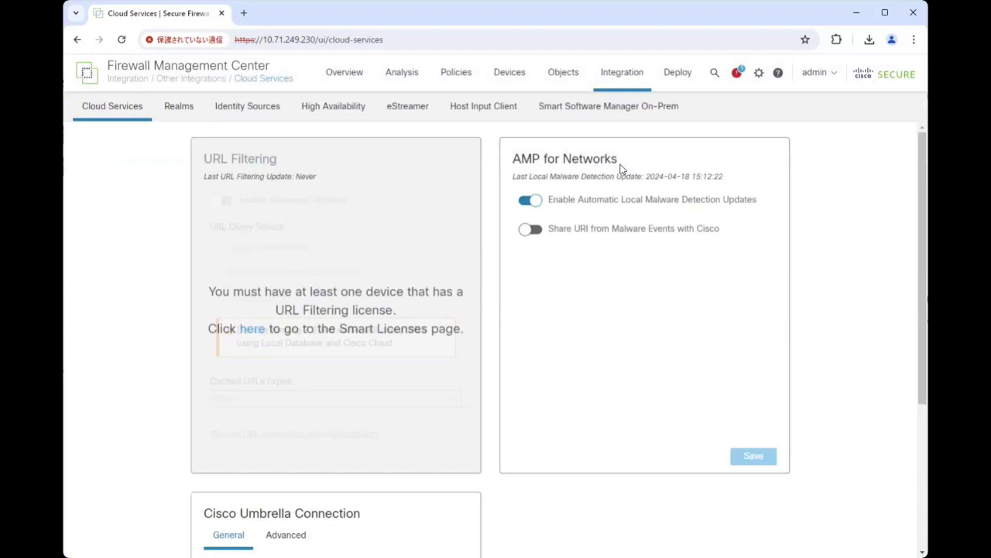
{"action": "left_click", "coordinate": [178, 112]}
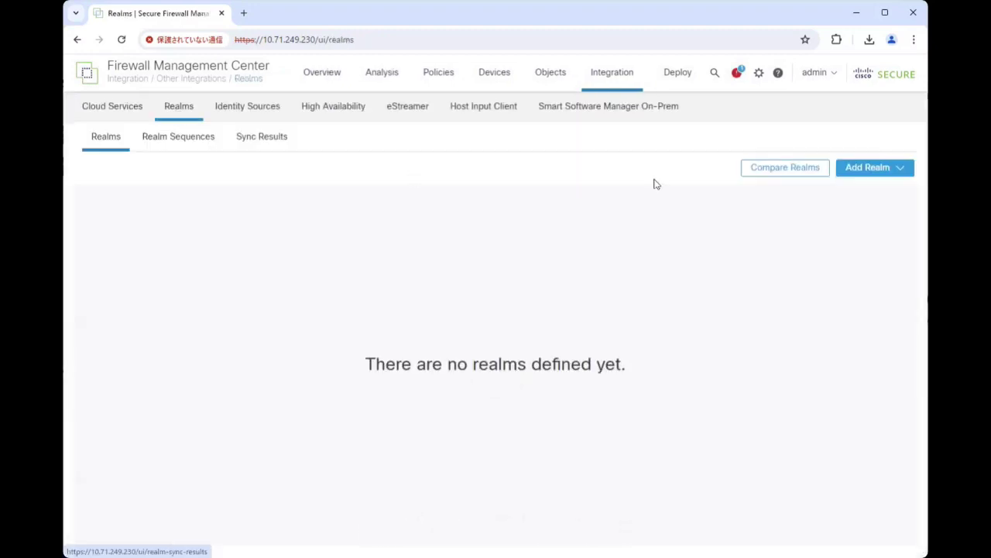
{"action": "left_click", "coordinate": [878, 170]}
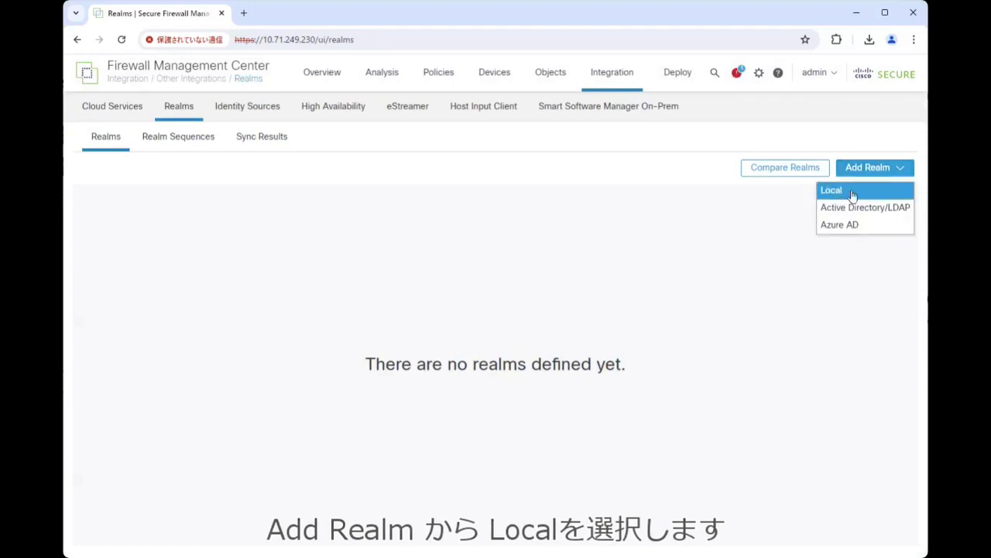
{"action": "left_click", "coordinate": [851, 192]}
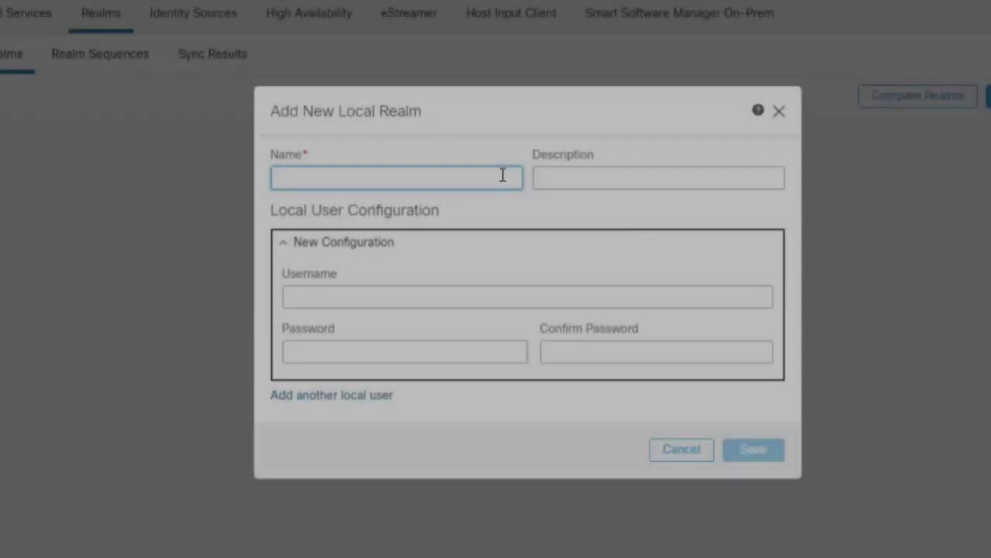
{"action": "type", "text": "LOA"}
{"action": "key", "text": "BackSpace"}
{"action": "type", "text": "CA"}
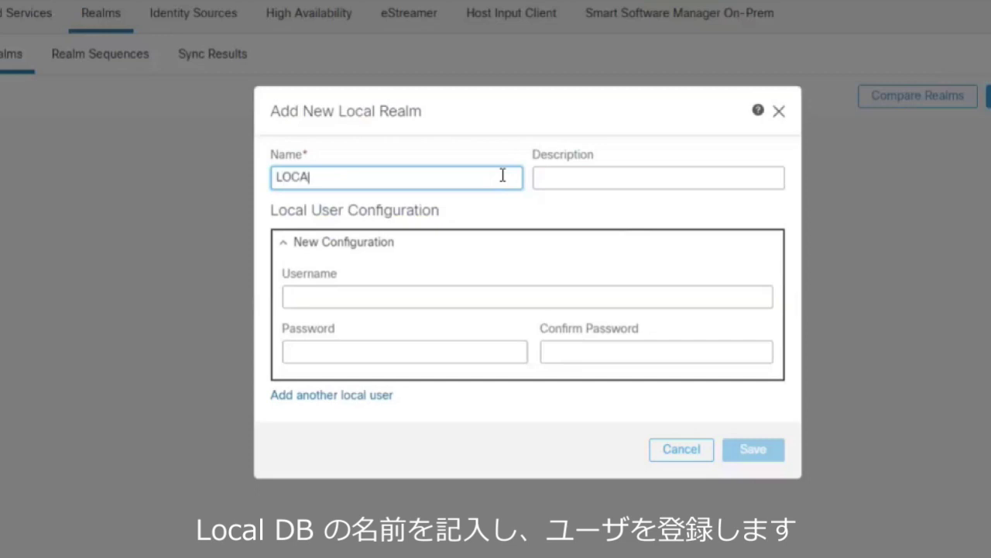
{"action": "type", "text": "L-DB"}
Add local user testuser1 with its password.
{"action": "left_click", "coordinate": [410, 293]}
{"action": "type", "text": "testuser1"}
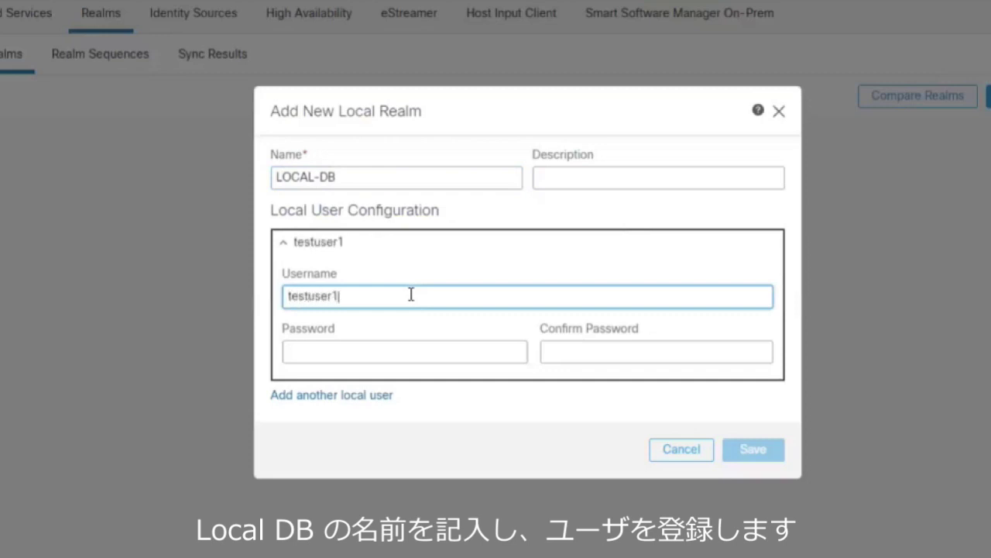
{"action": "key", "text": "Tab"}
{"action": "type", "text": "********"}
{"action": "key", "text": "Tab"}
{"action": "type", "text": "********"}
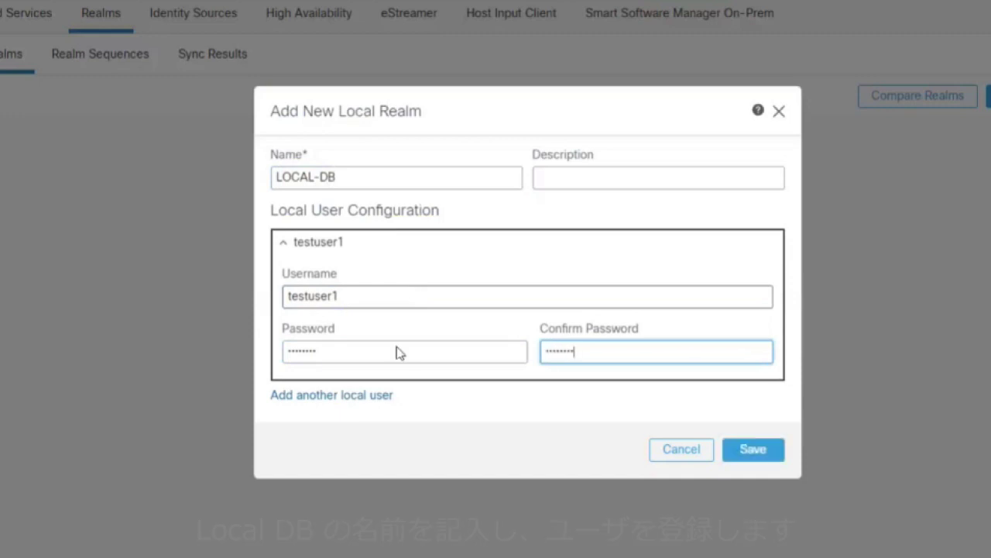
Add second user testuser2 with its password, save the realm, and return to Realms.
{"action": "left_click", "coordinate": [388, 396]}
{"action": "left_click", "coordinate": [366, 316]}
{"action": "type", "text": "testuser2"}
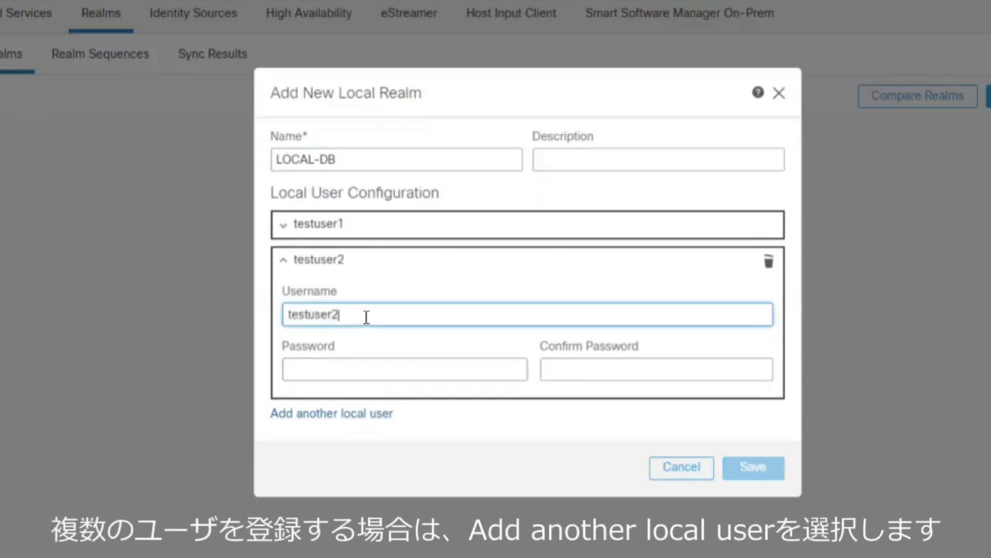
{"action": "key", "text": "Tab"}
{"action": "type", "text": "********"}
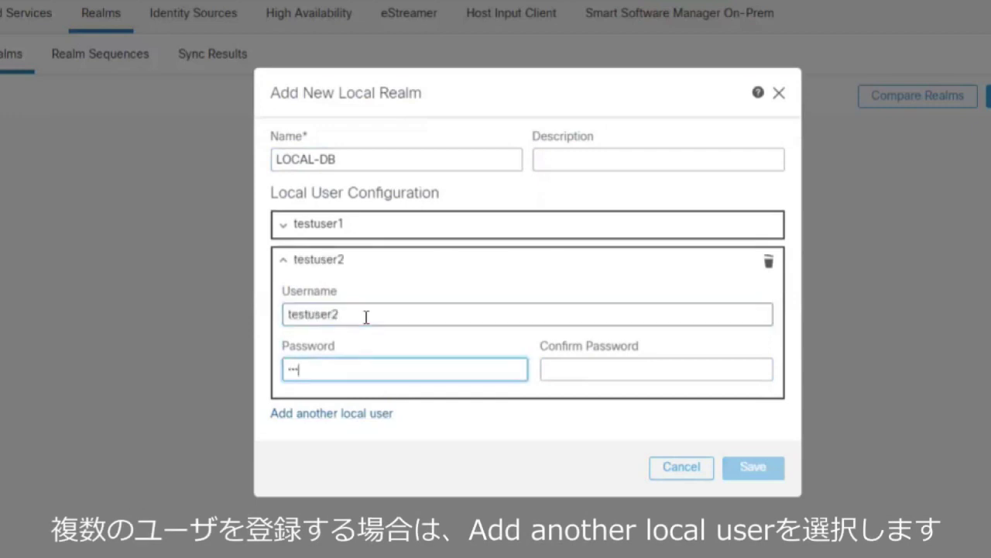
{"action": "key", "text": "Tab"}
{"action": "type", "text": "****"}
{"action": "type", "text": "23"}
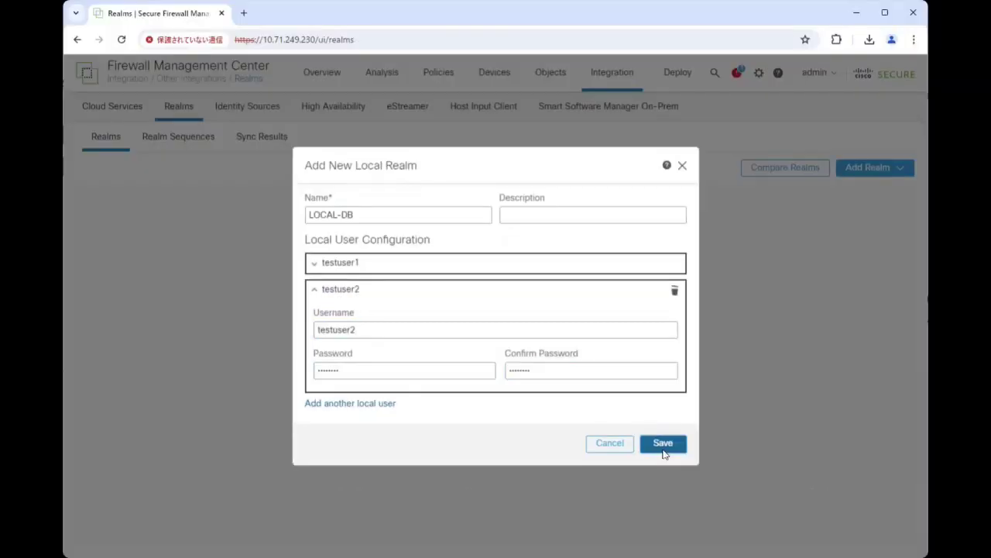
{"action": "left_click", "coordinate": [751, 474]}
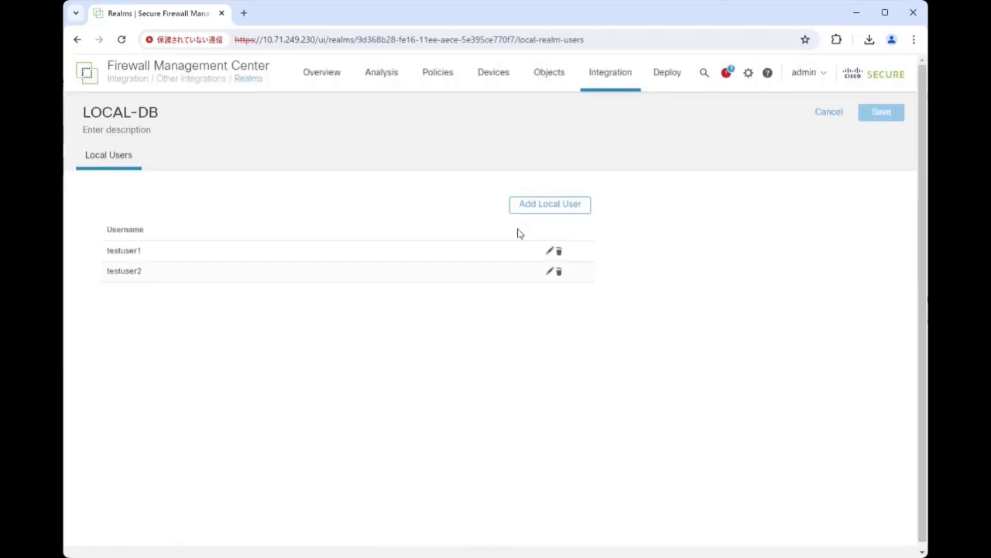
{"action": "left_click", "coordinate": [840, 116]}
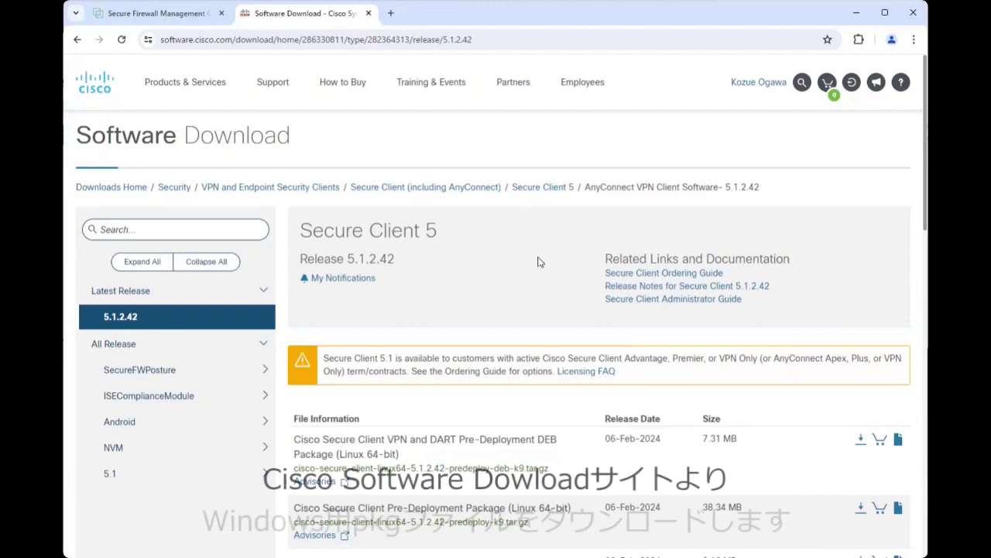
Download cisco-secure-client-win-5.1.2.42-webdeploy-k9.pkg after accepting the terms, then return to FMC.
{"action": "scroll", "coordinate": [539, 261], "scroll_direction": "down", "scroll_amount": 3}
{"action": "scroll", "coordinate": [539, 261], "scroll_direction": "down", "scroll_amount": 6}
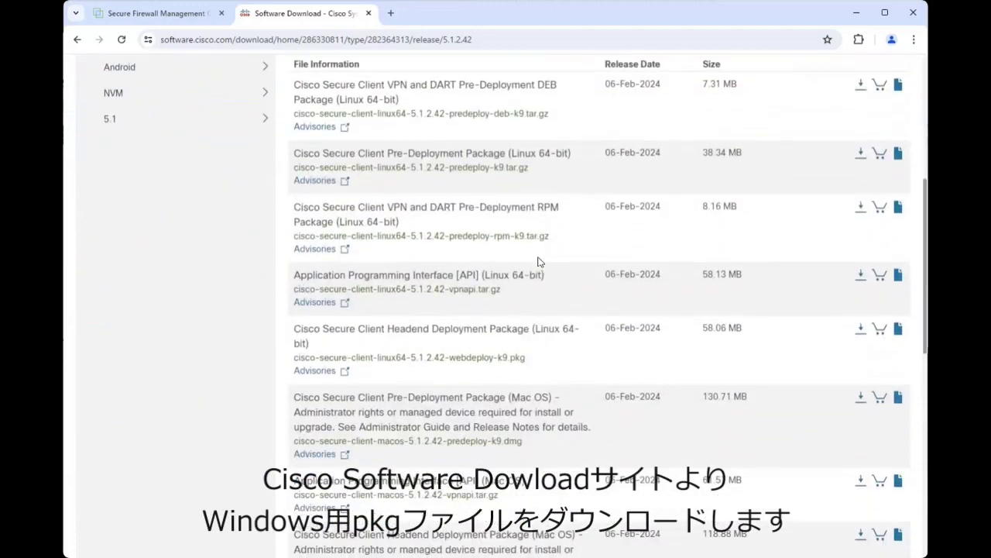
{"action": "scroll", "coordinate": [539, 261], "scroll_direction": "down", "scroll_amount": 2}
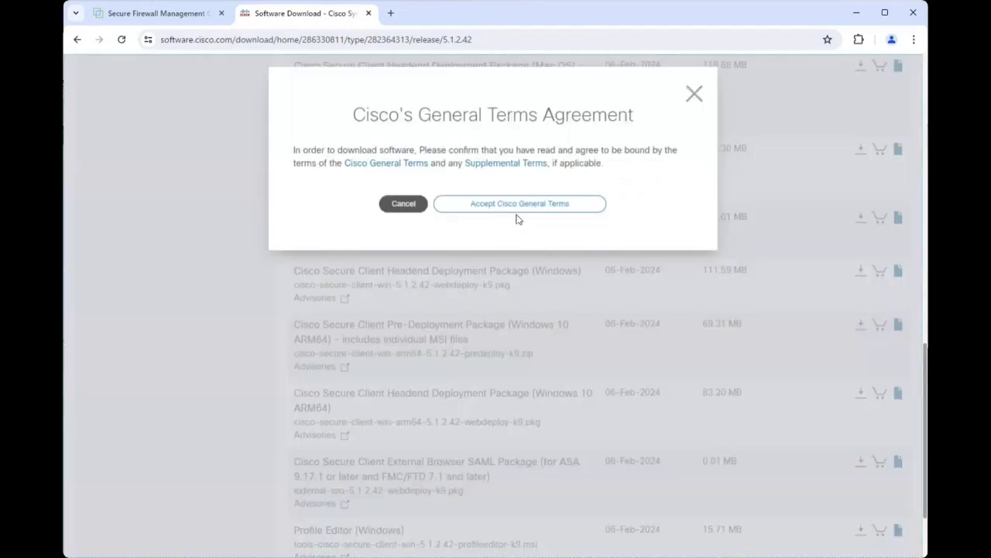
{"action": "left_click", "coordinate": [514, 206]}
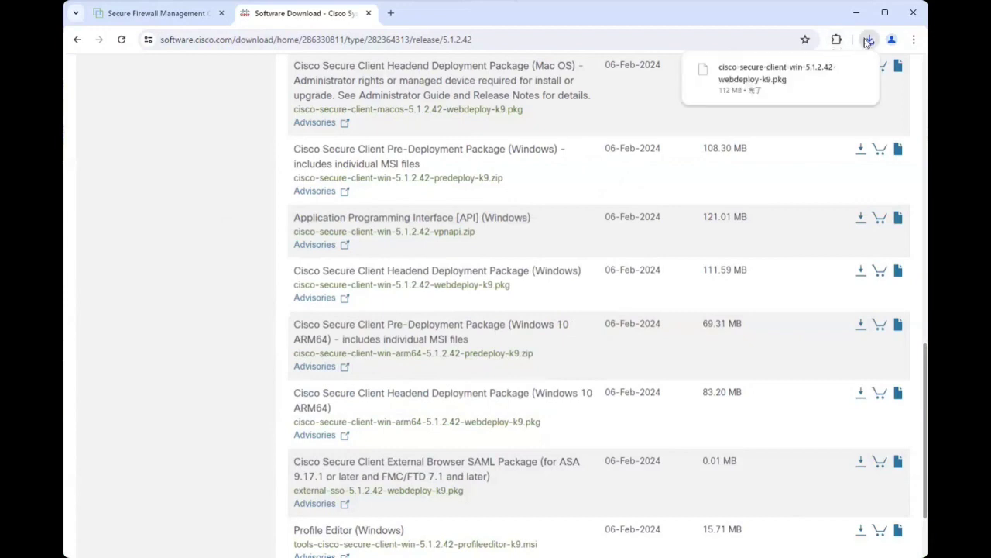
{"action": "left_click", "coordinate": [160, 14]}
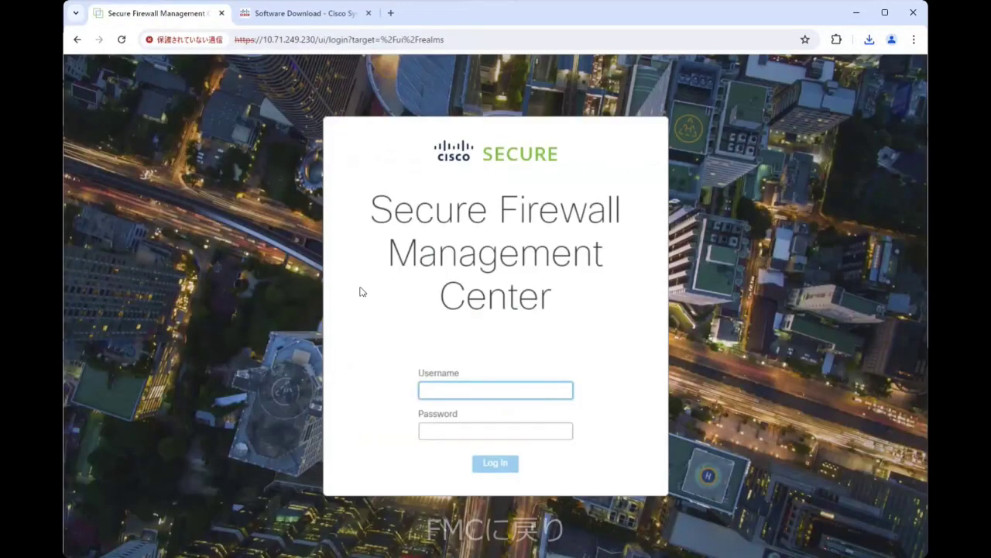
Log in to the management center as admin.
{"action": "type", "text": "admin"}
{"action": "key", "text": "Tab"}
{"action": "type", "text": "******"}
{"action": "left_click", "coordinate": [495, 463]}
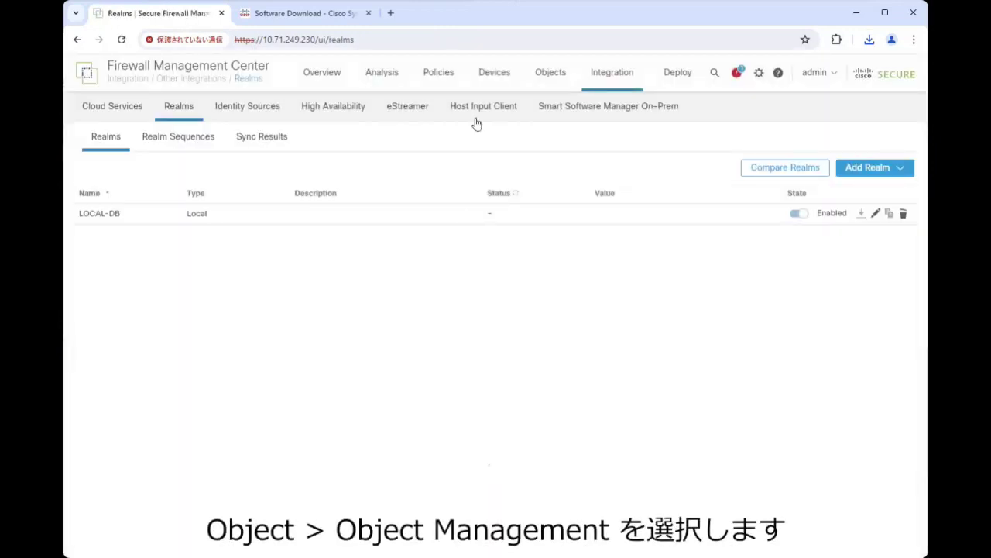
Upload the Windows pkg as a Secure Client Image object under VPN > Secure Client File.
{"action": "left_click", "coordinate": [541, 81]}
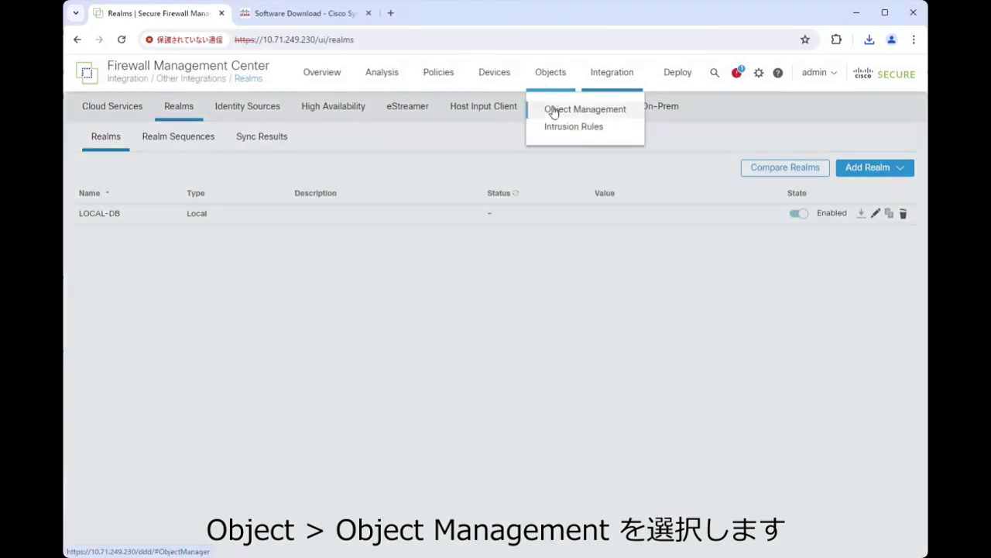
{"action": "left_click", "coordinate": [555, 111]}
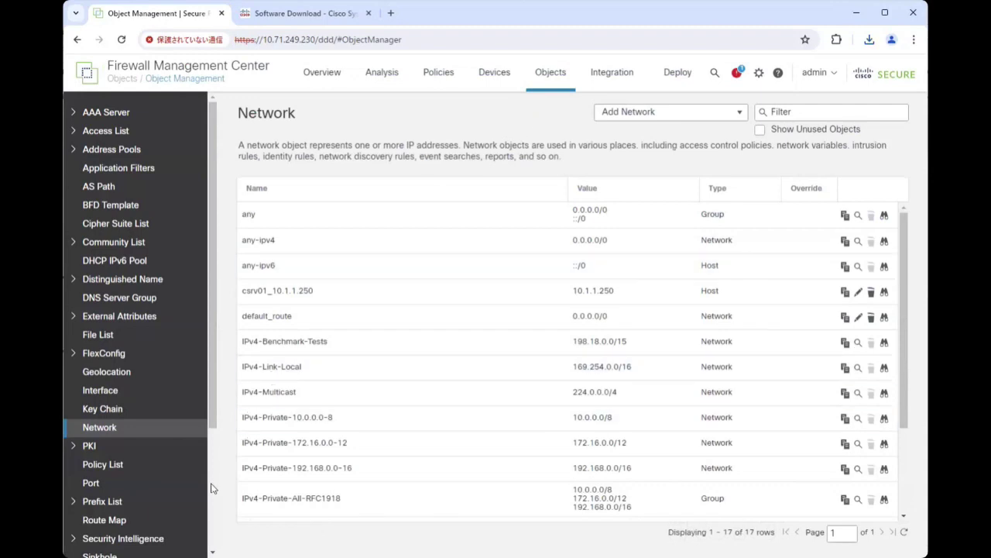
{"action": "left_click", "coordinate": [212, 487]}
{"action": "left_click", "coordinate": [192, 533]}
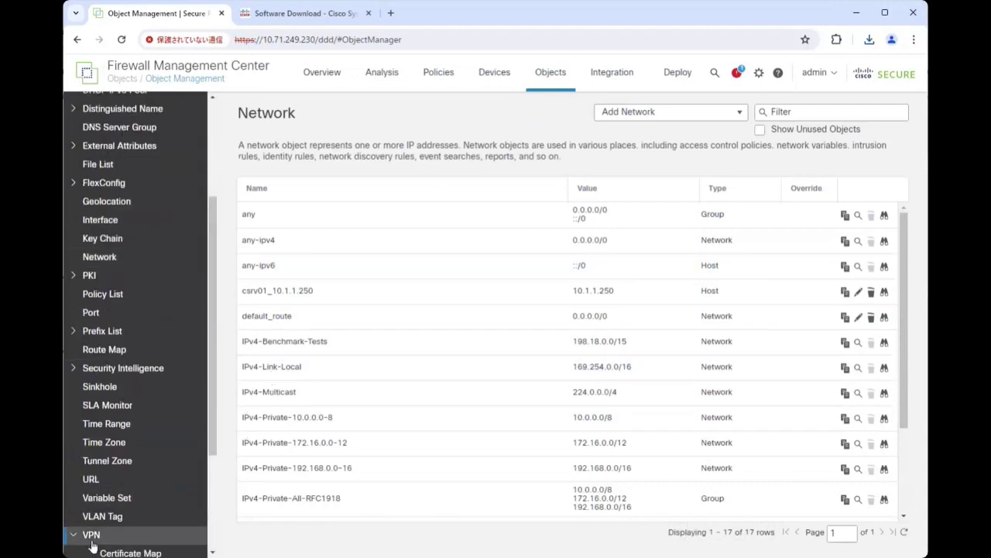
{"action": "left_click", "coordinate": [212, 524]}
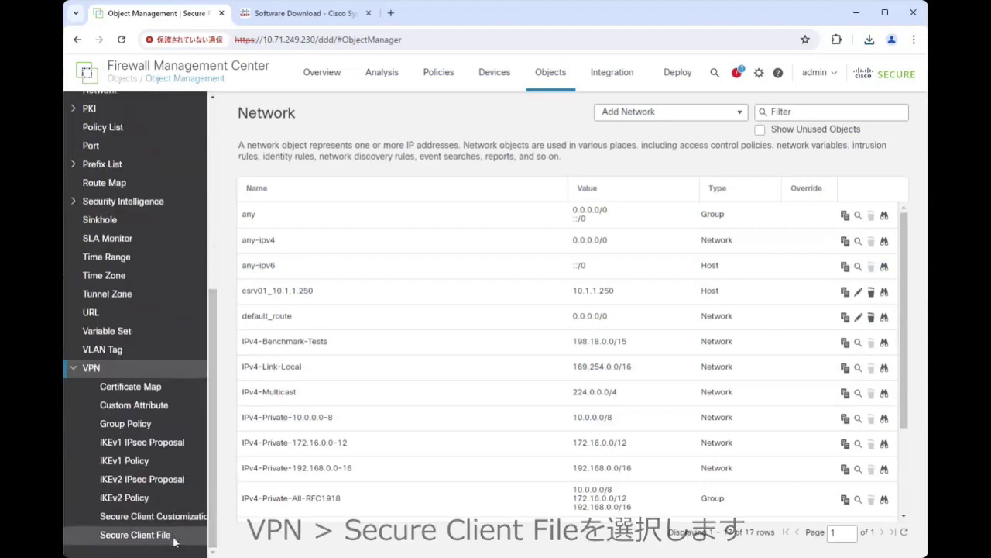
{"action": "left_click", "coordinate": [134, 534]}
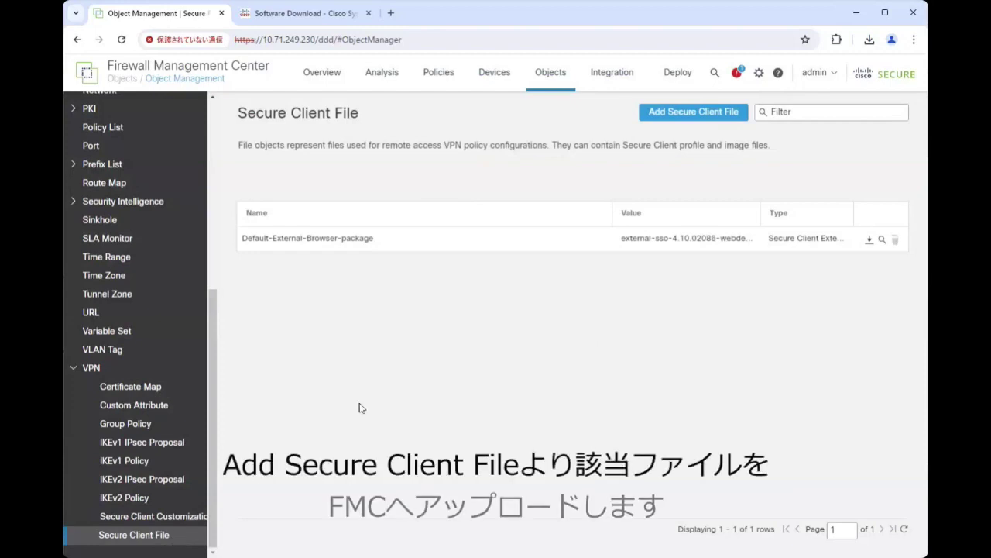
{"action": "left_click", "coordinate": [692, 115]}
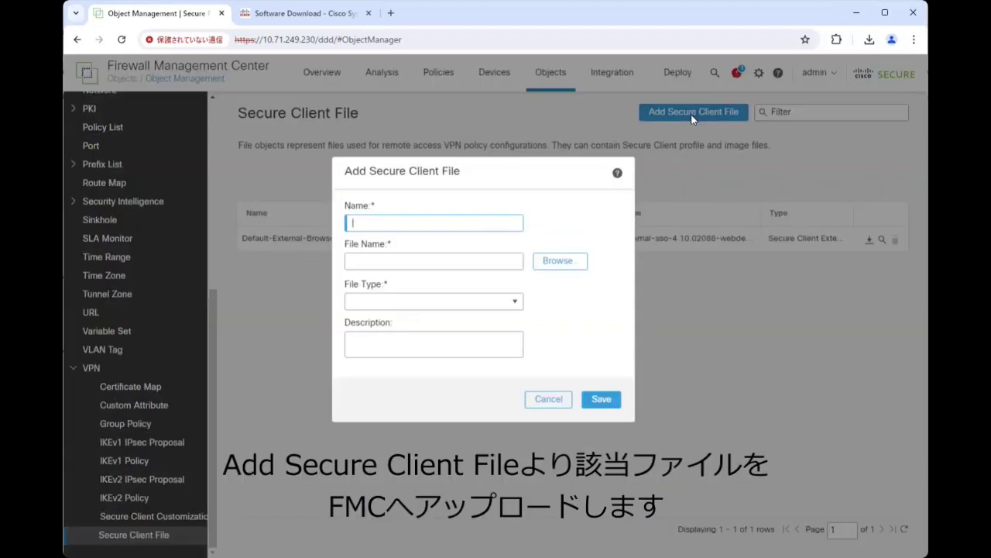
{"action": "left_click", "coordinate": [577, 262]}
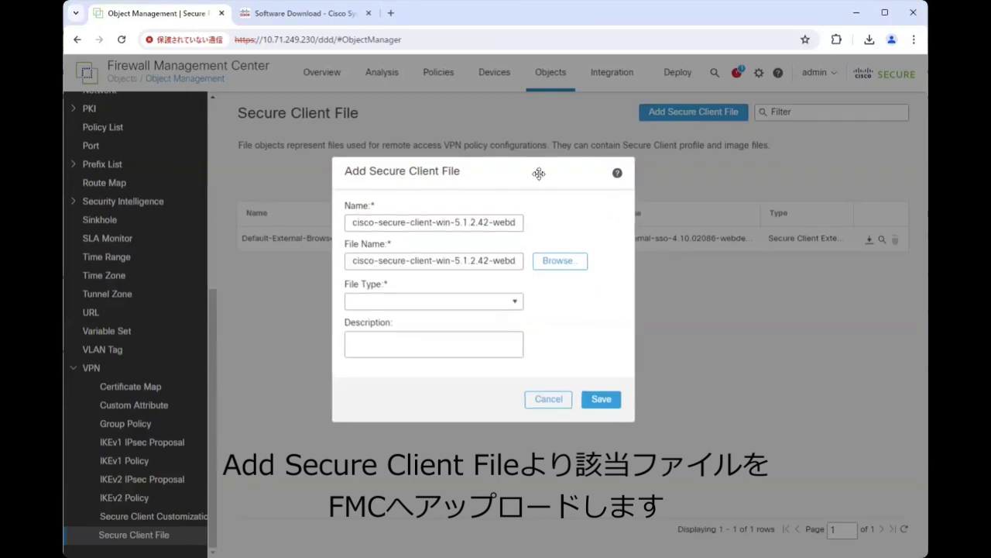
{"action": "left_click", "coordinate": [518, 302]}
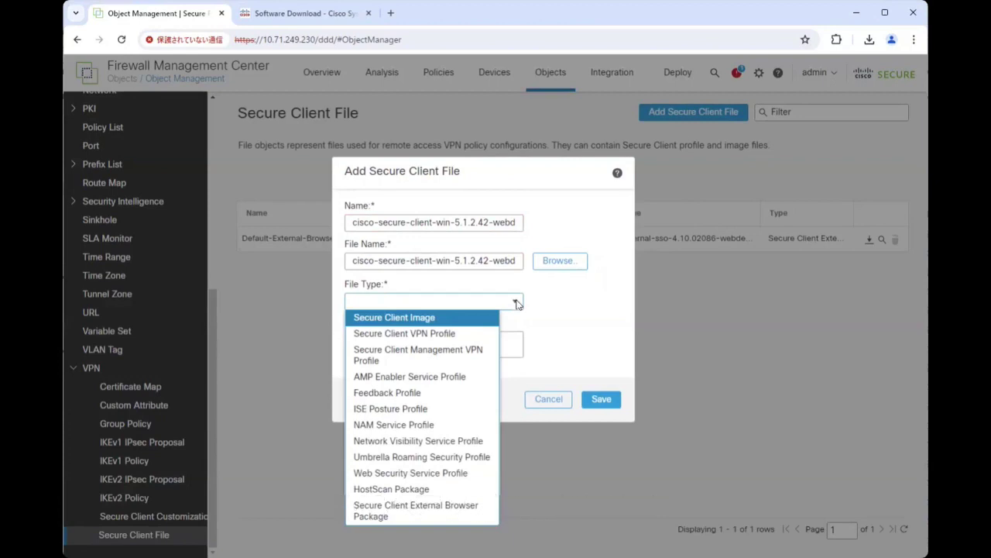
{"action": "left_click", "coordinate": [464, 319]}
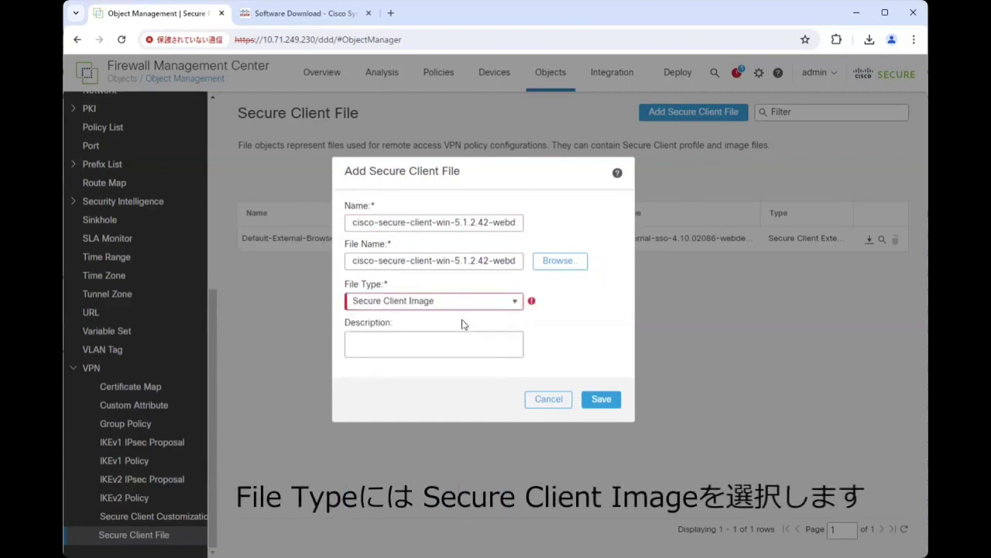
{"action": "left_click", "coordinate": [599, 399]}
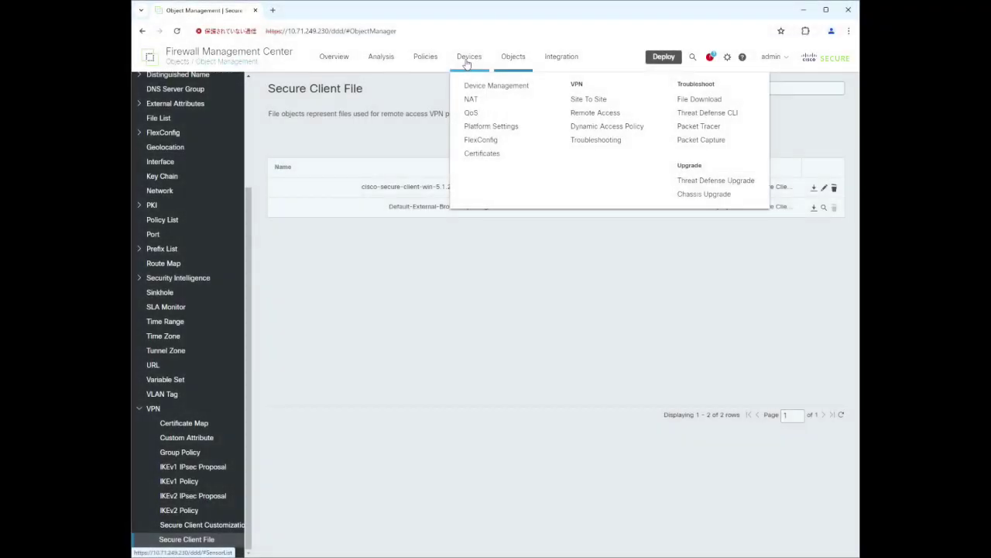
Create SSL-only remote access policy ravpn targeting FTDHA and advance to Connection Profile.
{"action": "mouse_move", "coordinate": [558, 83]}
{"action": "mouse_move", "coordinate": [472, 62]}
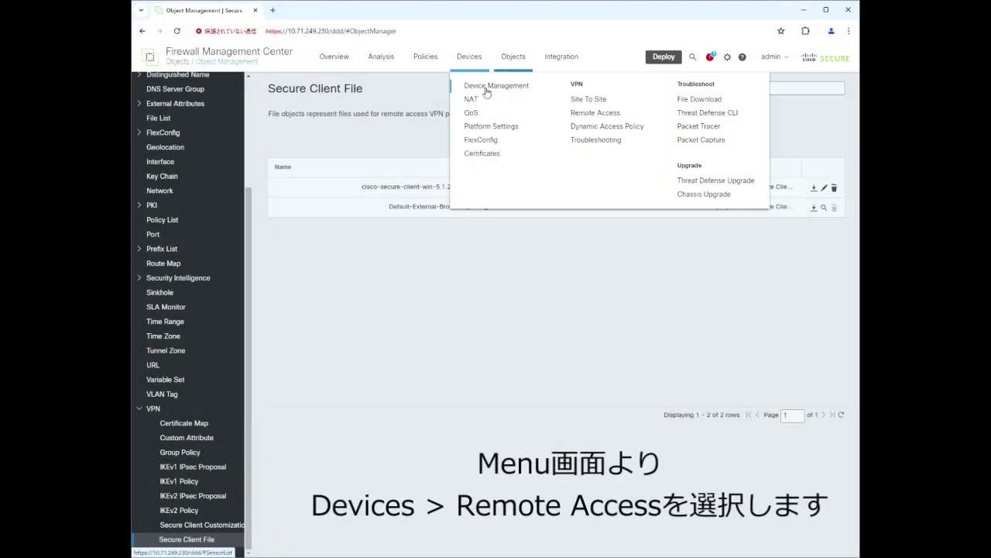
{"action": "left_click", "coordinate": [626, 118]}
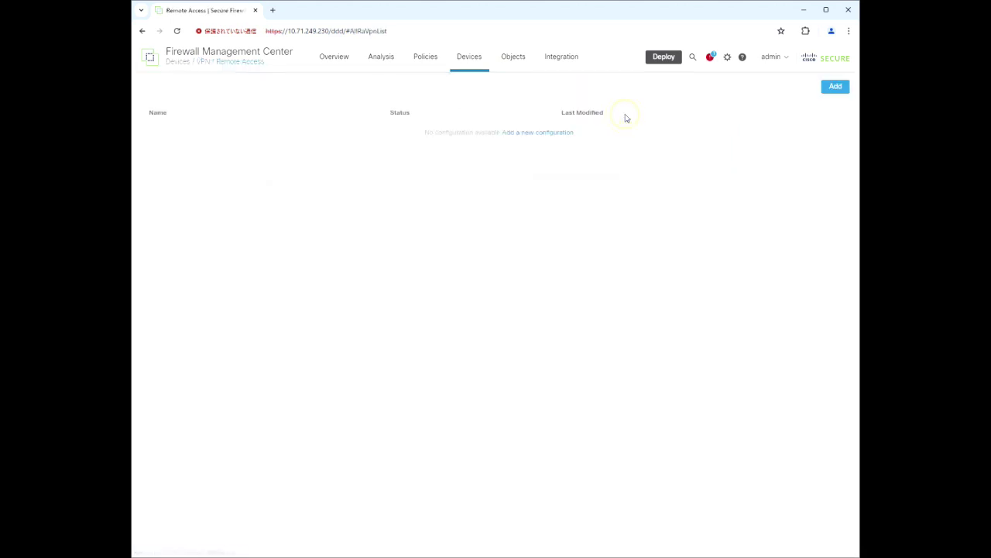
{"action": "left_click", "coordinate": [558, 138]}
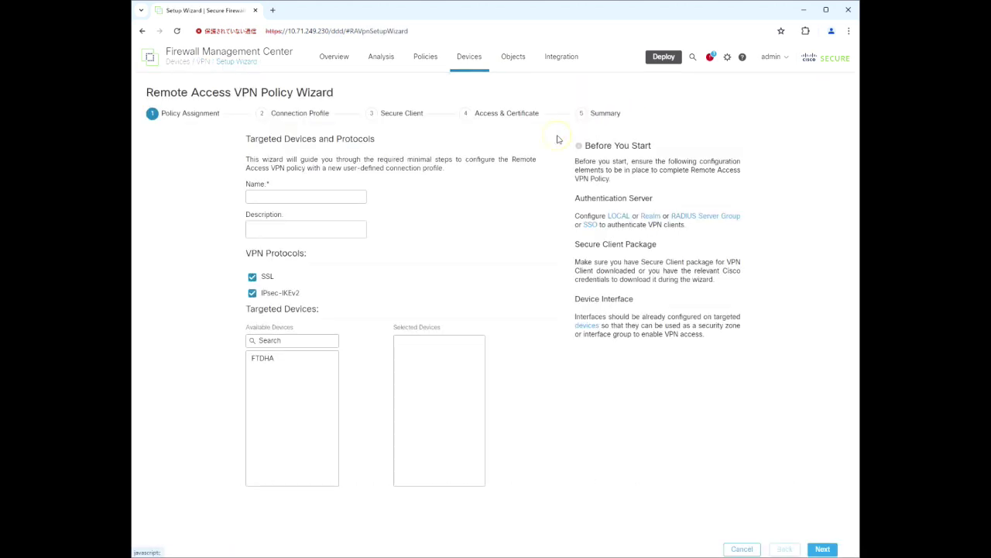
{"action": "left_click", "coordinate": [333, 196]}
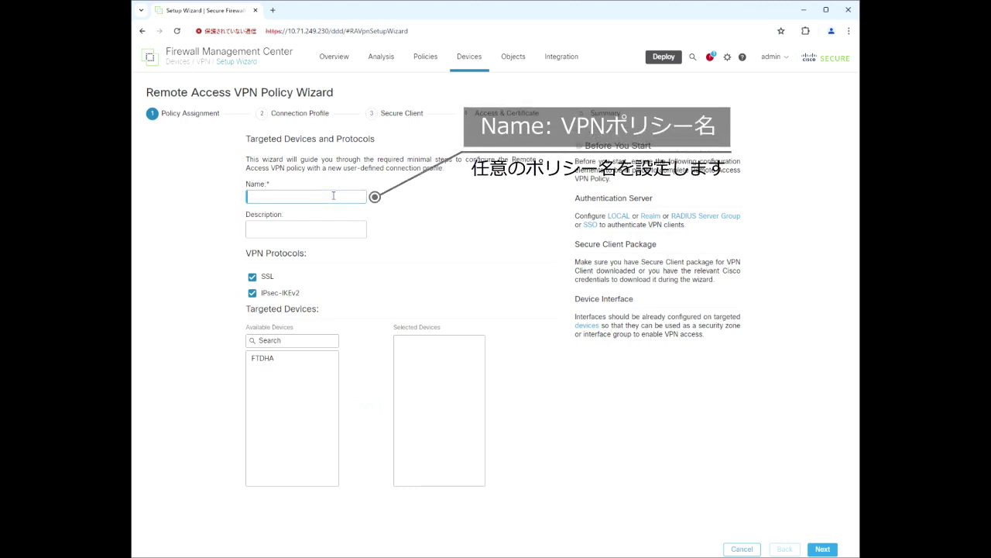
{"action": "type", "text": "ravpn"}
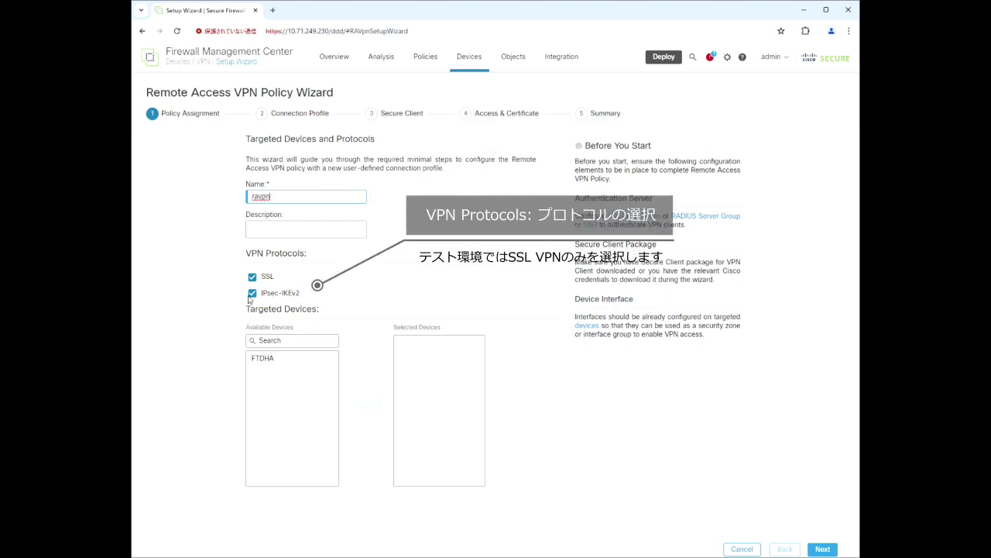
{"action": "left_click", "coordinate": [251, 294]}
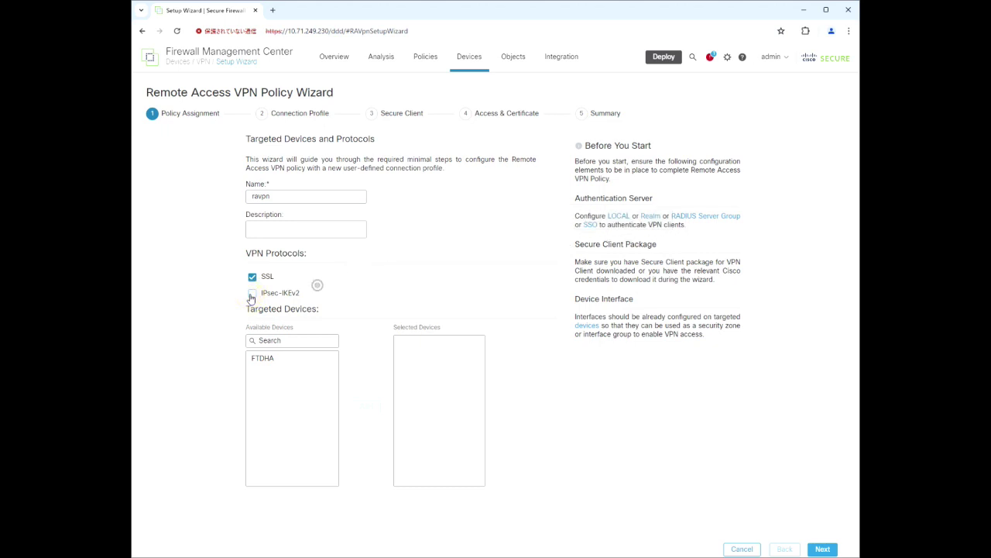
{"action": "left_click", "coordinate": [271, 361]}
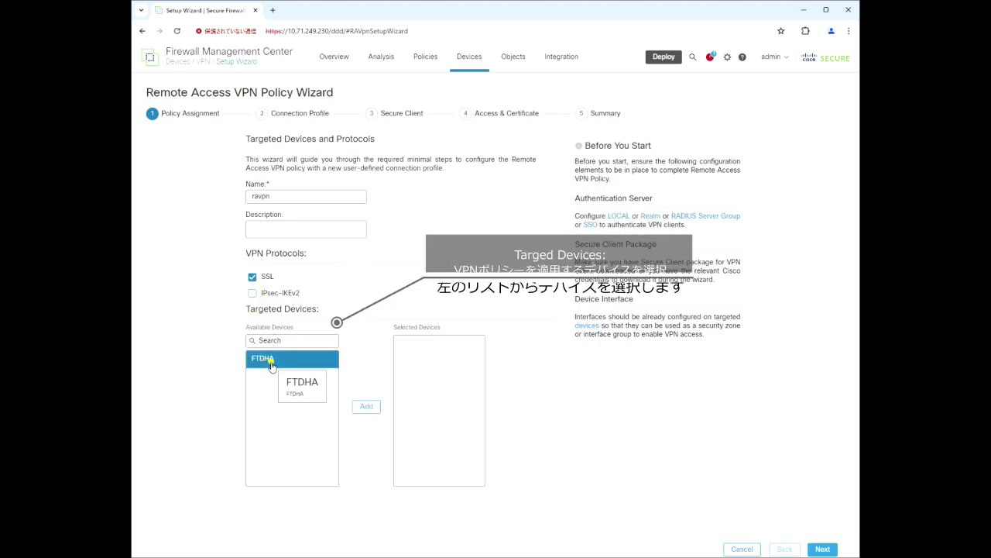
{"action": "left_click", "coordinate": [368, 407]}
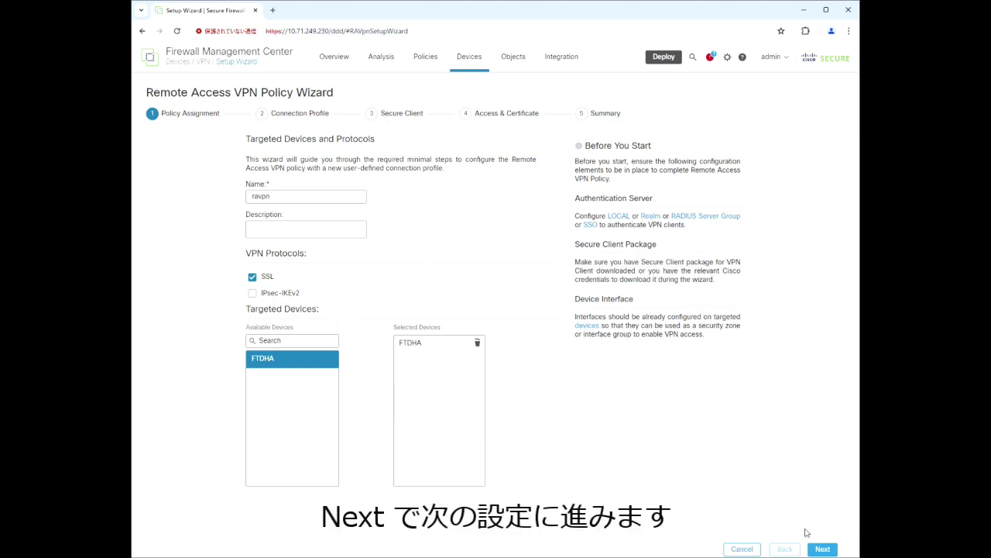
{"action": "left_click", "coordinate": [821, 549]}
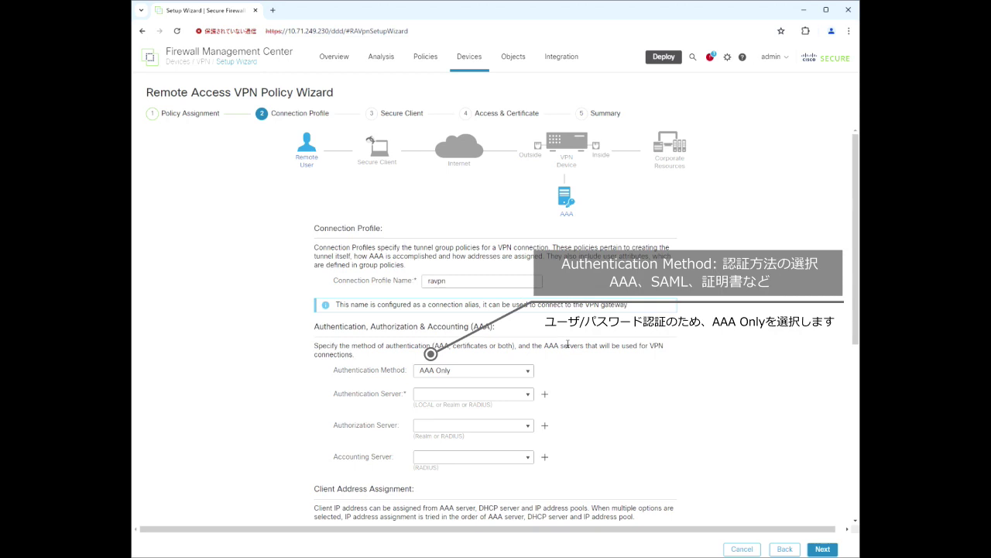
Set the connection profile to AAA Only using server LOCAL and local realm LOCAL-DB.
{"action": "left_click", "coordinate": [528, 372]}
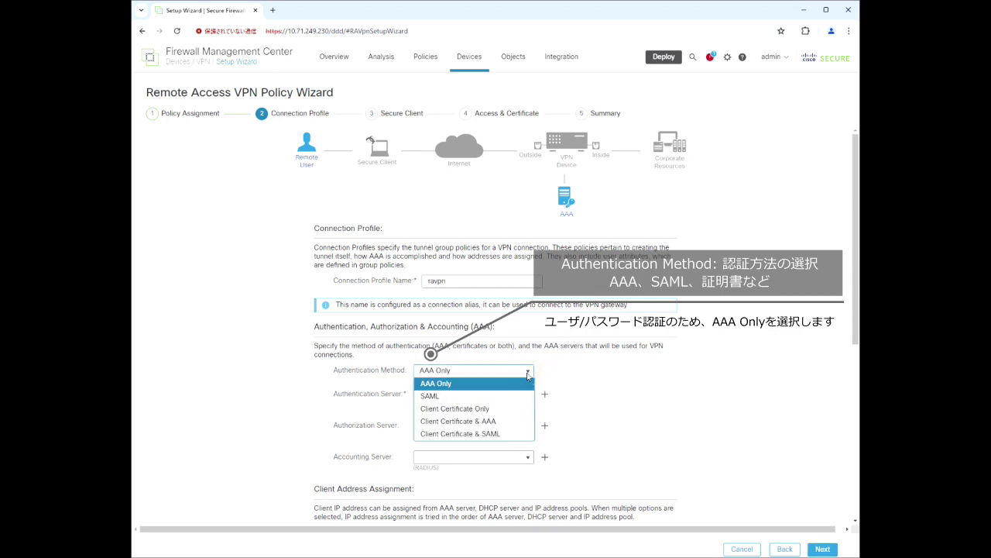
{"action": "left_click", "coordinate": [477, 384]}
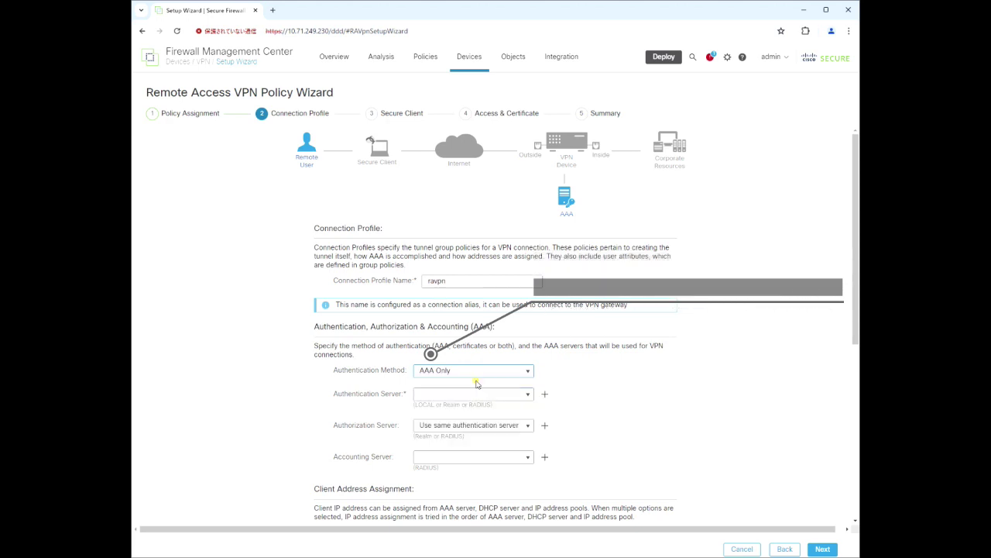
{"action": "left_click", "coordinate": [512, 395]}
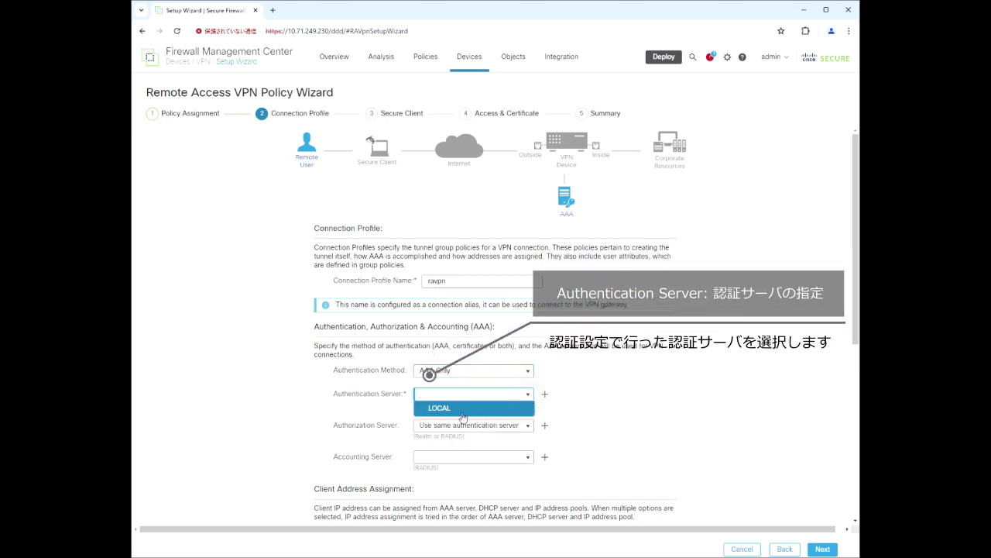
{"action": "left_click", "coordinate": [462, 412]}
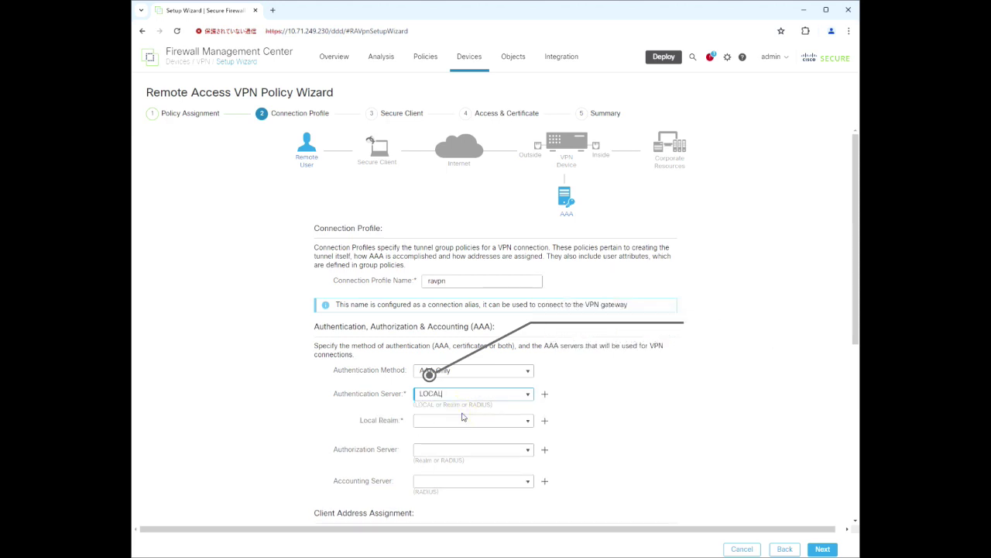
{"action": "left_click", "coordinate": [505, 421]}
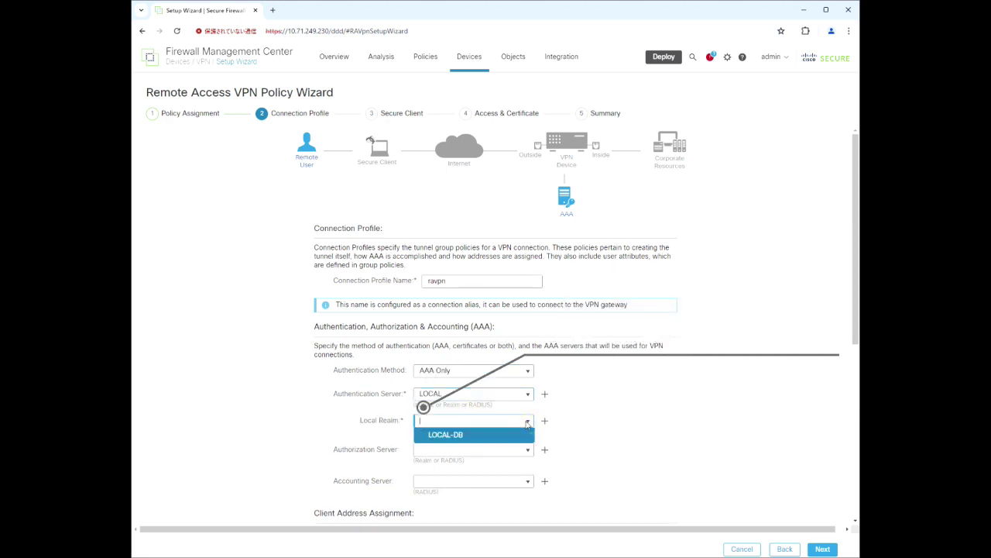
{"action": "left_click", "coordinate": [472, 436]}
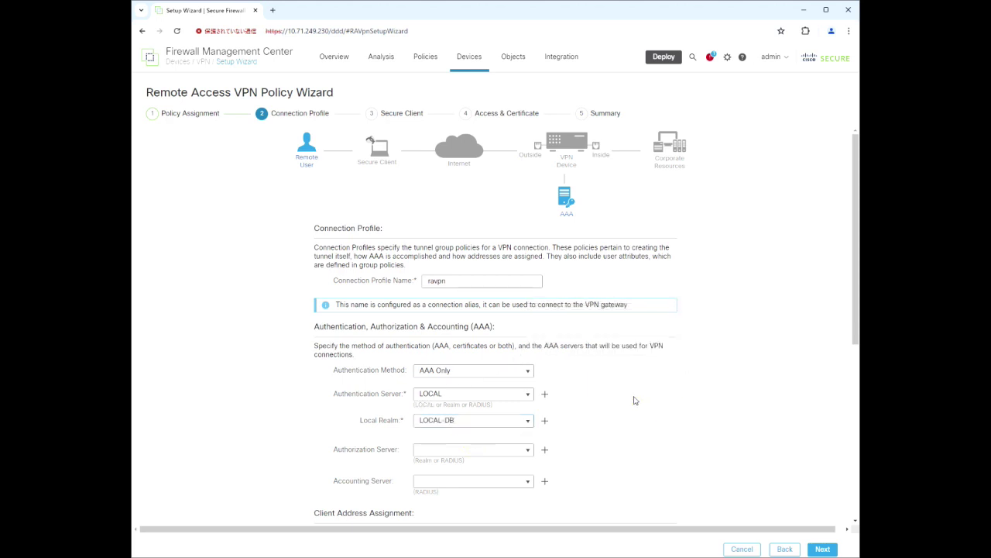
{"action": "scroll", "coordinate": [634, 399], "scroll_direction": "down", "scroll_amount": 3}
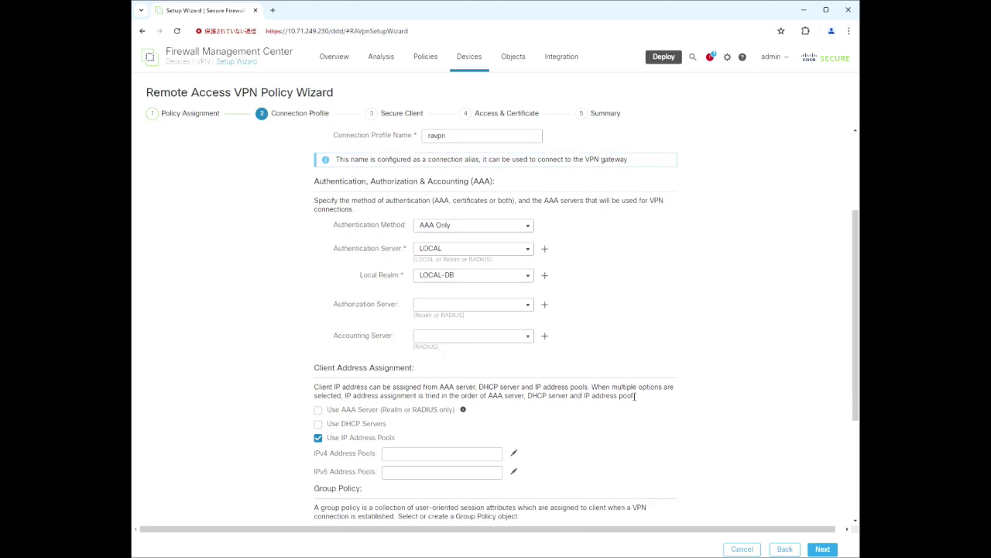
{"action": "scroll", "coordinate": [634, 396], "scroll_direction": "down", "scroll_amount": 2}
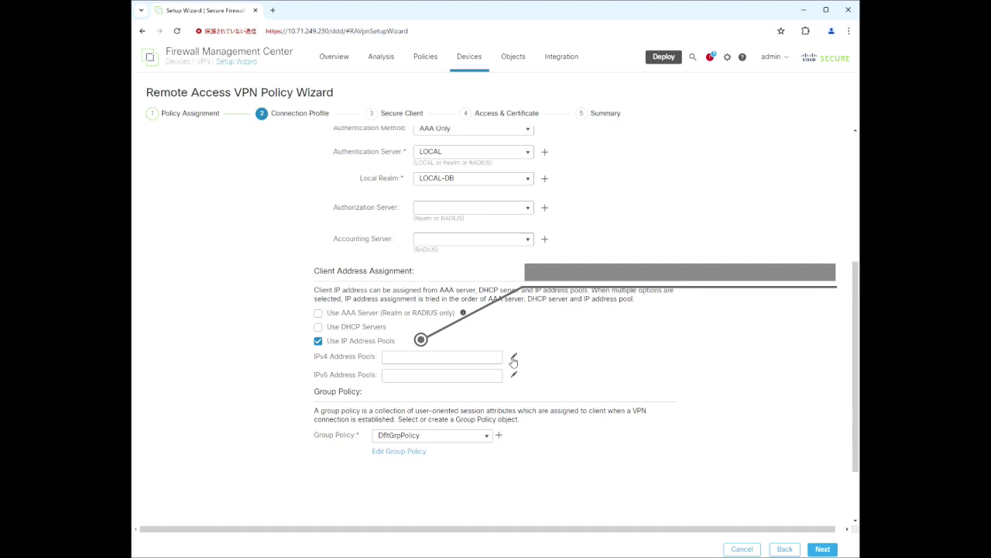
{"action": "left_click", "coordinate": [514, 358]}
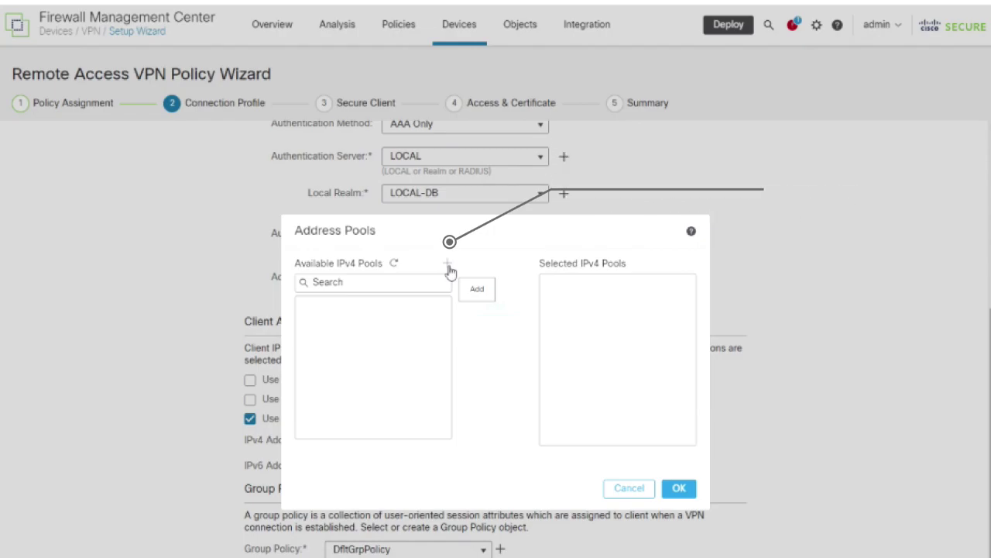
Create IPv4 pool vpn_pool with range 192.168.3.1-192.168.3.100 and mask 255.255.255.0.
{"action": "left_click", "coordinate": [449, 267]}
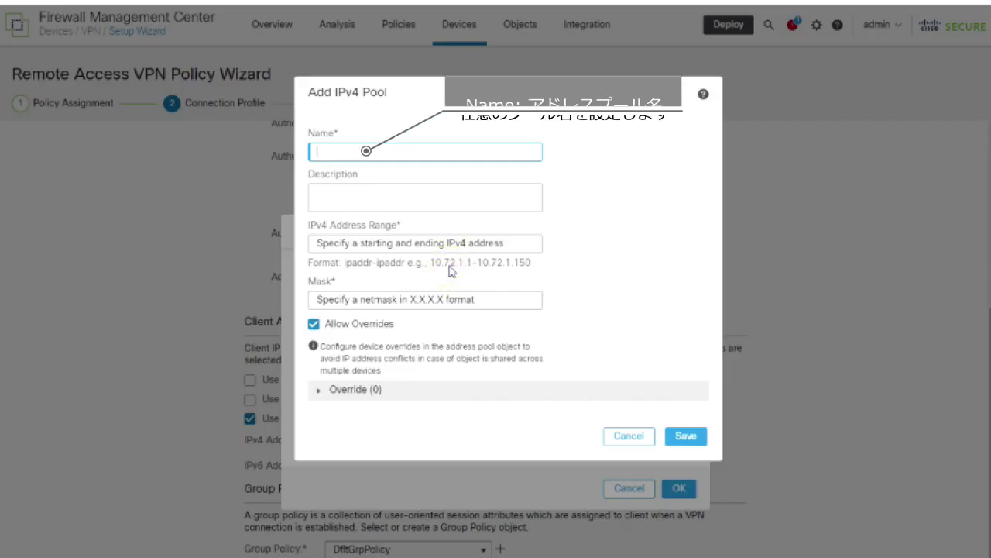
{"action": "type", "text": "vpn"}
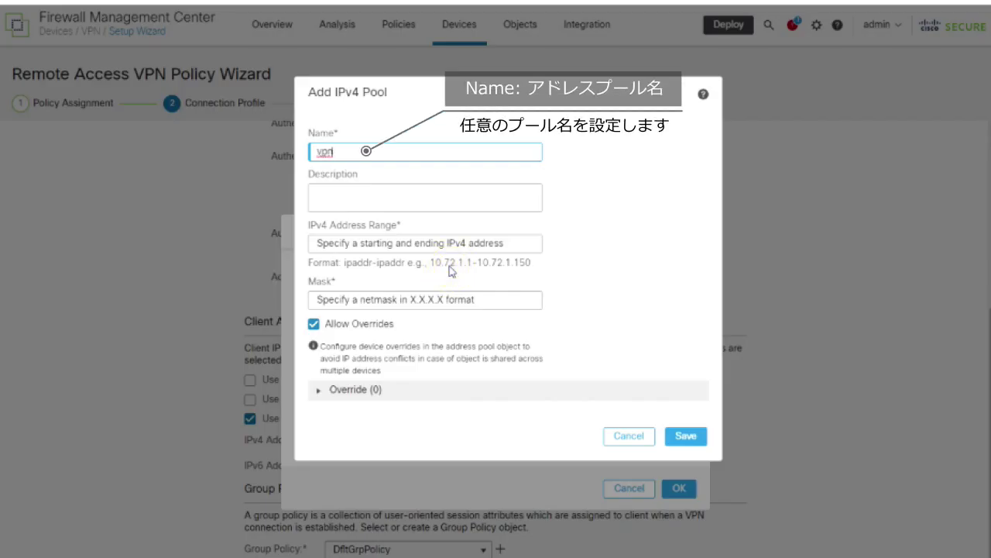
{"action": "type", "text": "_pool"}
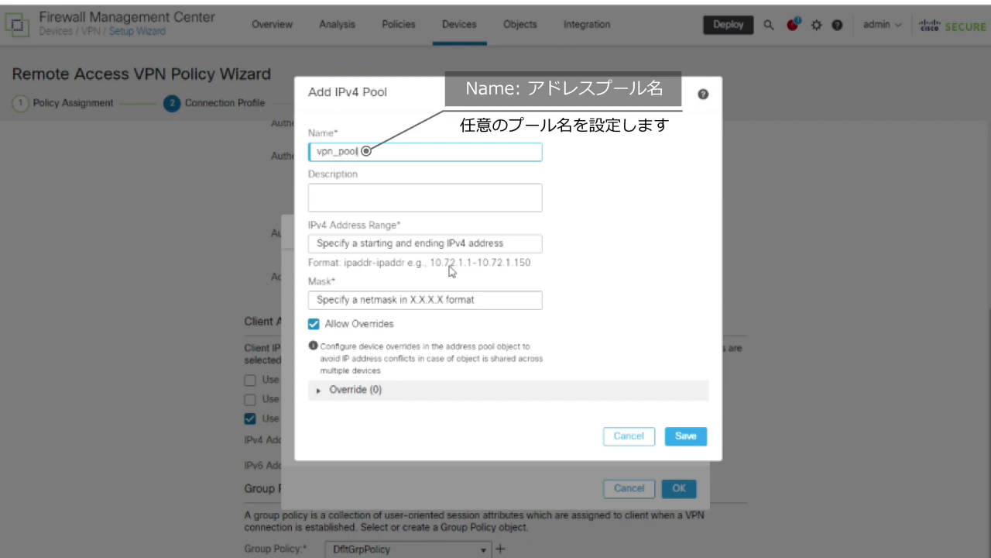
{"action": "left_click", "coordinate": [417, 243]}
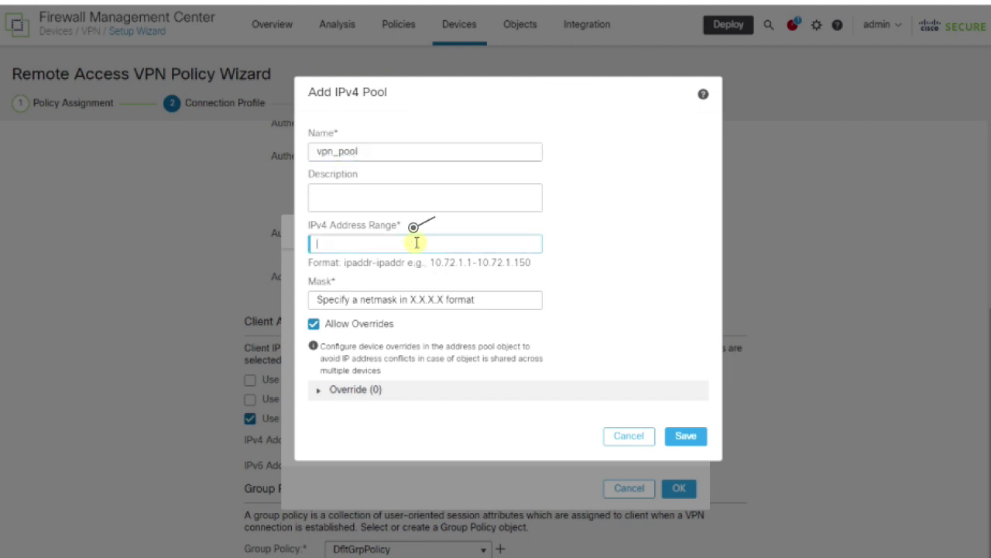
{"action": "type", "text": "192.168.3.1"}
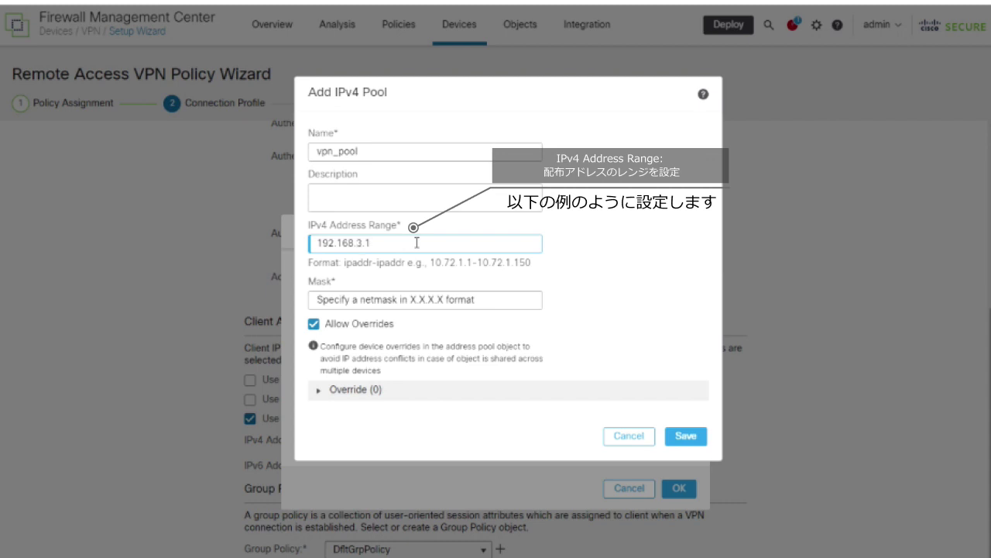
{"action": "type", "text": "-192.168.3.100"}
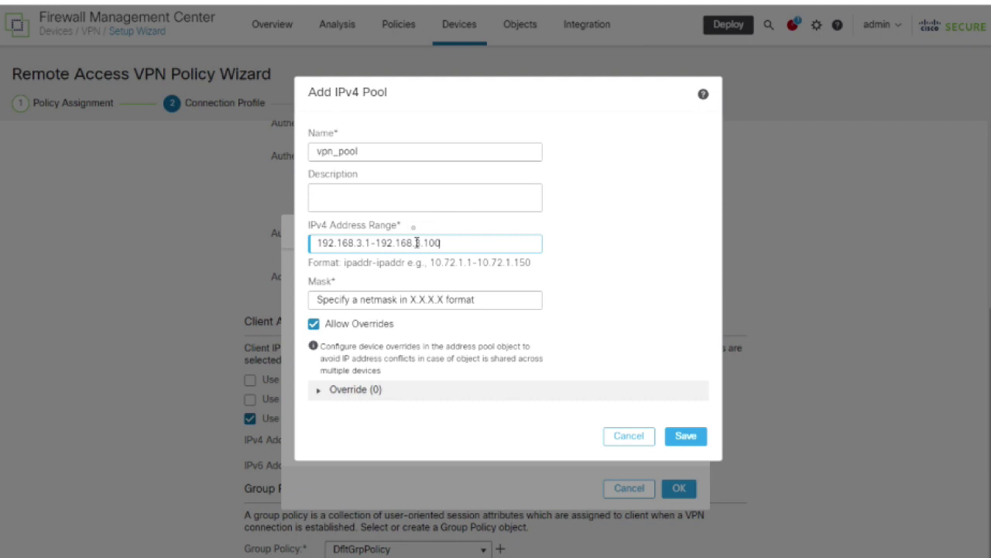
{"action": "left_click", "coordinate": [432, 299]}
{"action": "type", "text": "255.255.255.0"}
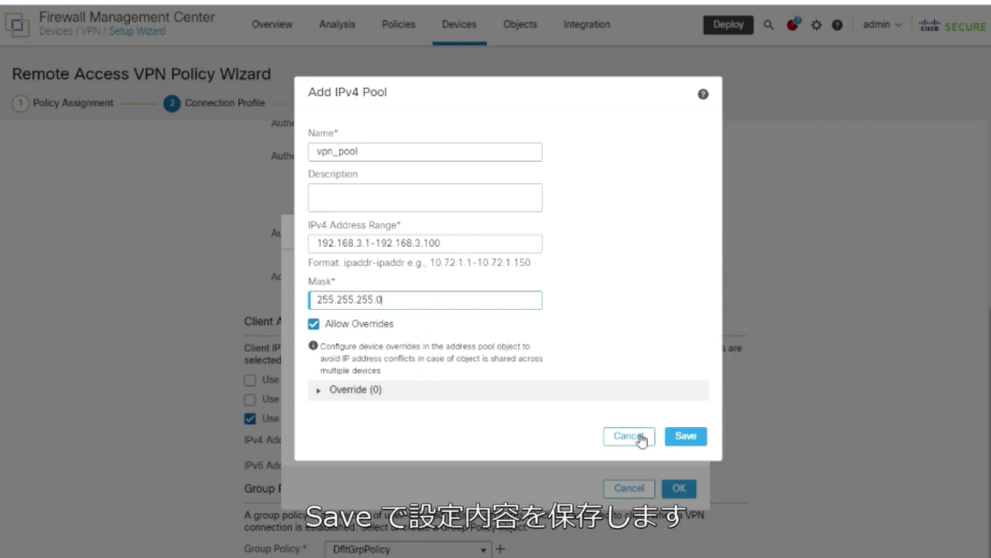
{"action": "left_click", "coordinate": [686, 436]}
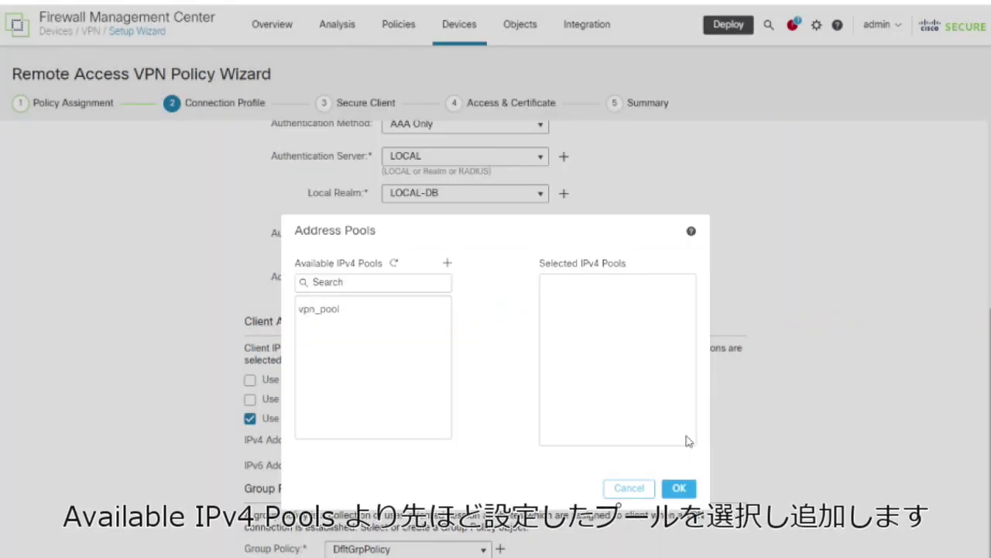
Select vpn_pool and confirm it as the connection profile's IPv4 address pool.
{"action": "left_click", "coordinate": [313, 312]}
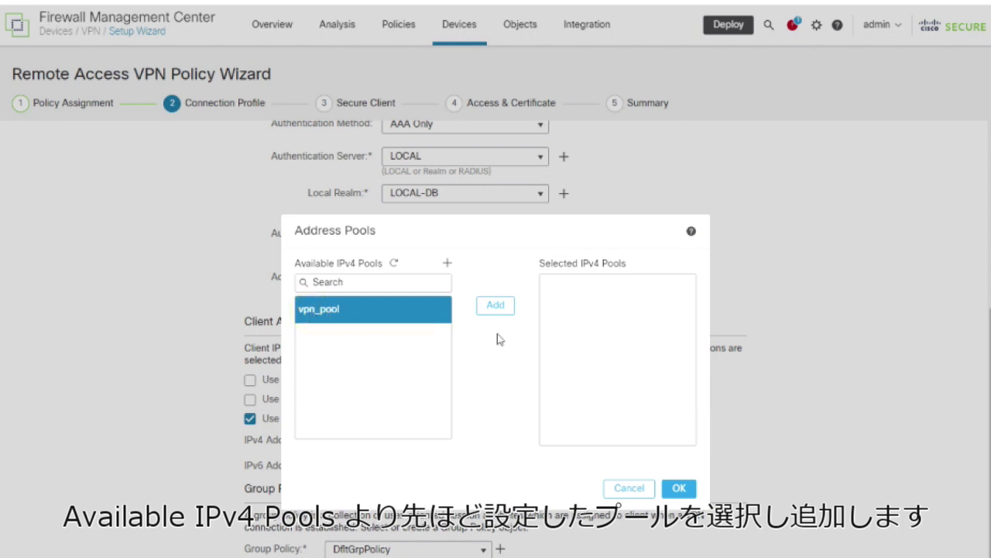
{"action": "left_click", "coordinate": [495, 305]}
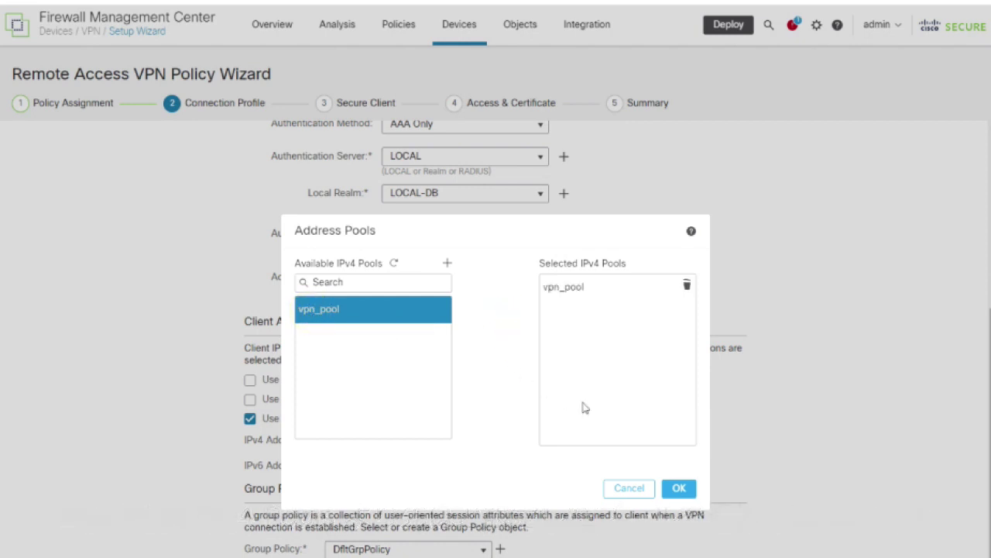
{"action": "left_click", "coordinate": [678, 493]}
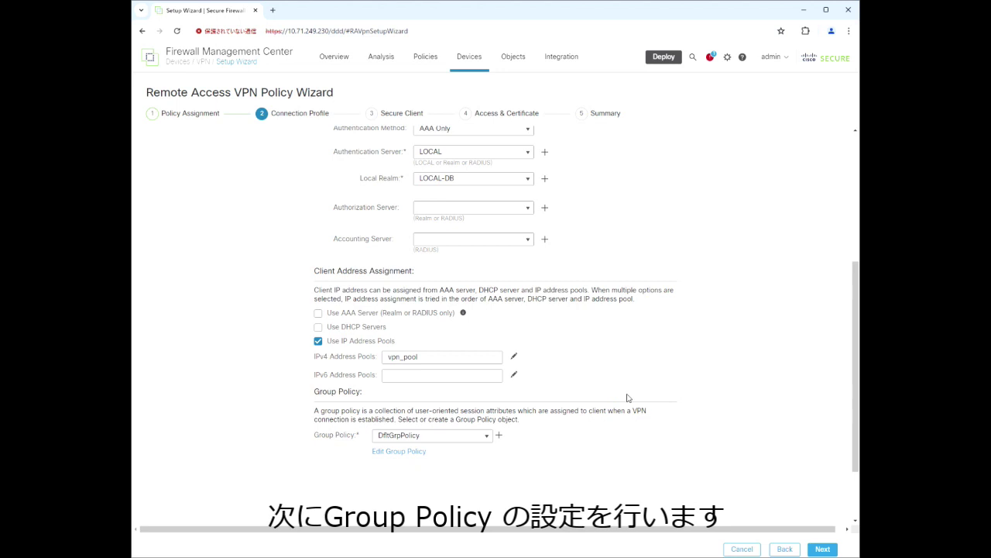
Create group policy ravpn_group_policy with IPsec-IKEv2 disabled, leaving only SSL, and show DNS/WINS.
{"action": "left_click", "coordinate": [489, 437]}
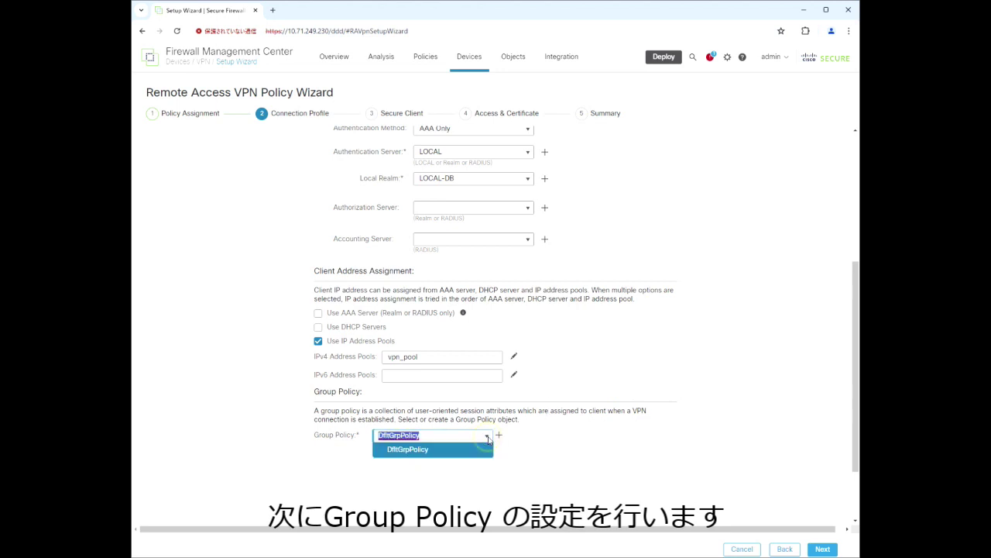
{"action": "left_click", "coordinate": [537, 446]}
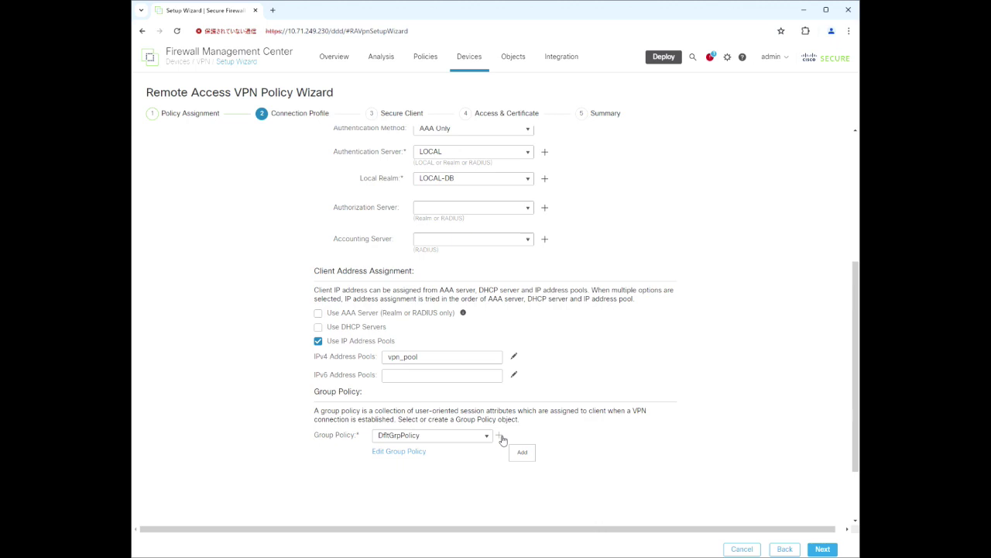
{"action": "left_click", "coordinate": [501, 438]}
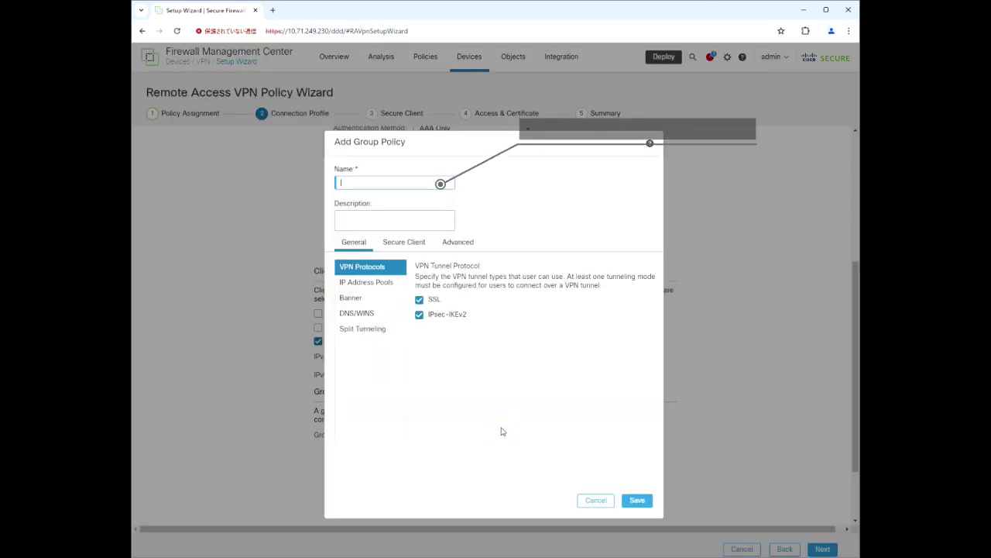
{"action": "type", "text": "ravpn_group_policy"}
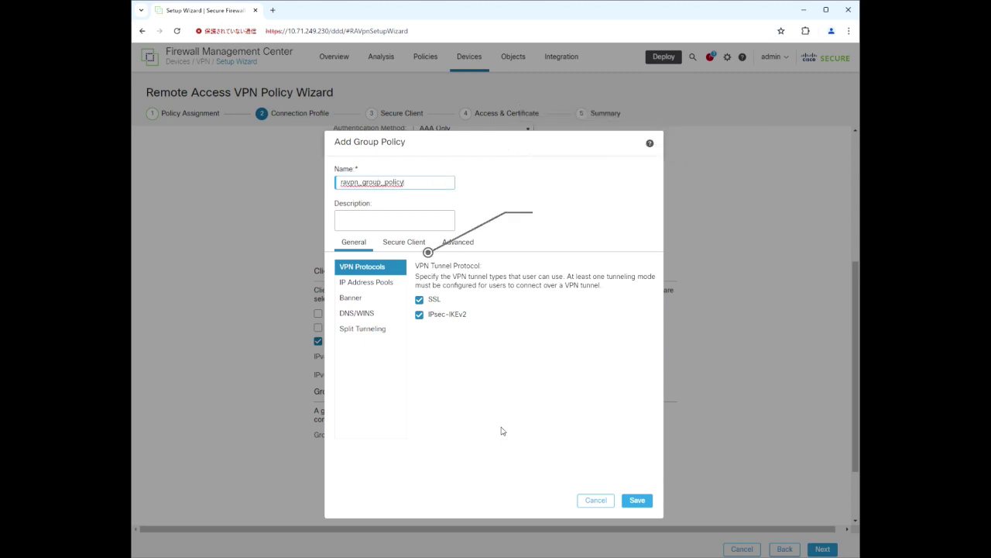
{"action": "left_click", "coordinate": [420, 316]}
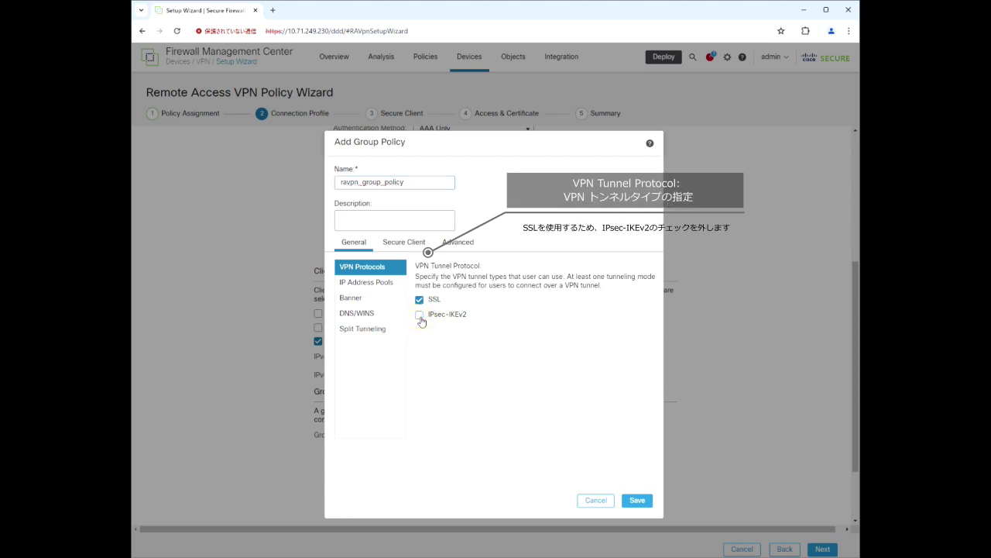
{"action": "left_click", "coordinate": [372, 318]}
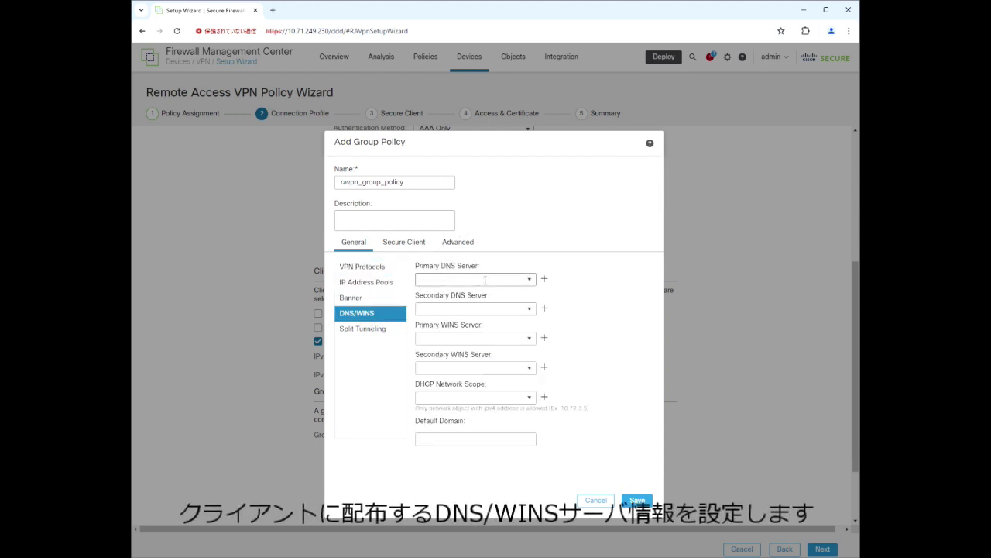
Create host object dns_server (192.168.1.200) as the primary DNS server.
{"action": "left_click", "coordinate": [544, 278]}
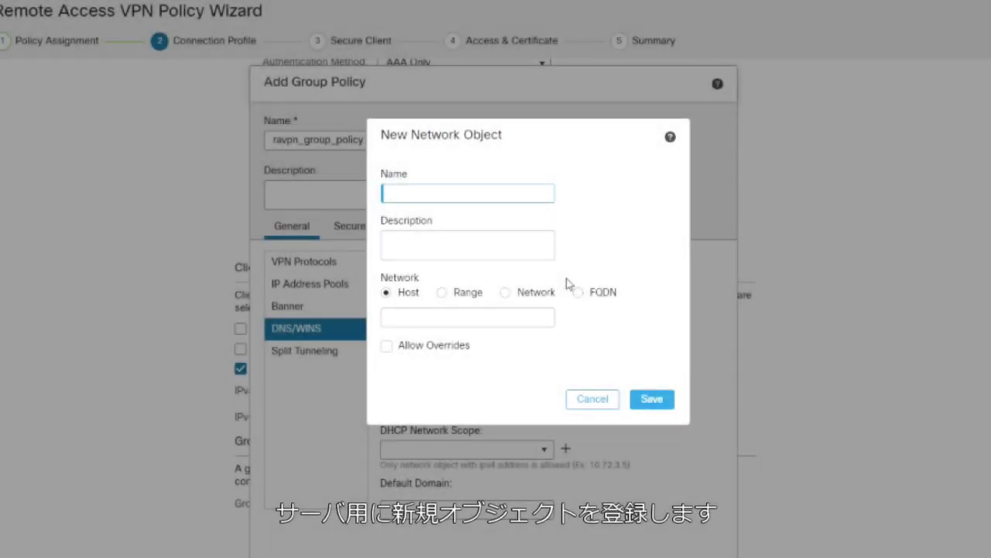
{"action": "type", "text": "dns_server"}
{"action": "left_click", "coordinate": [533, 318]}
{"action": "type", "text": "192.168"}
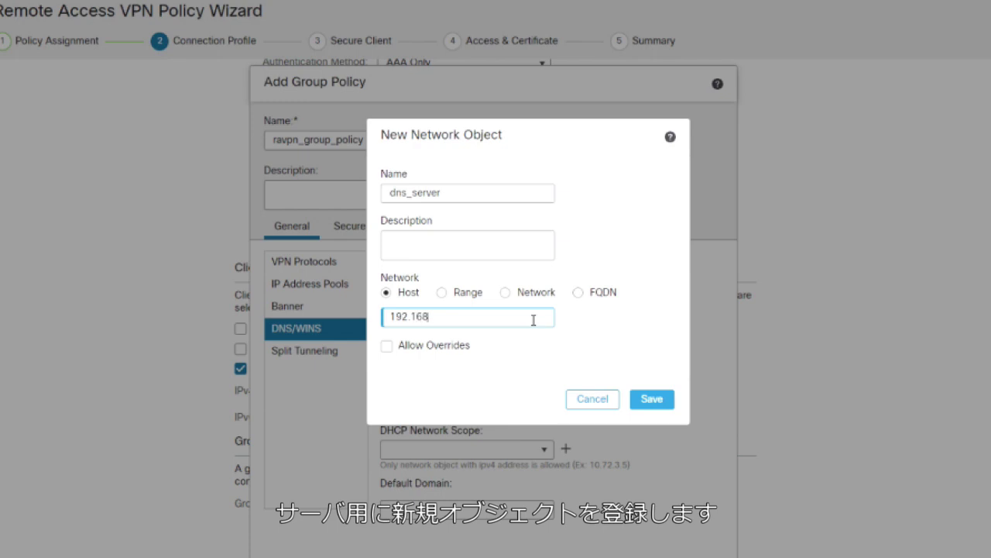
{"action": "type", "text": ".1.200"}
{"action": "left_click", "coordinate": [650, 399]}
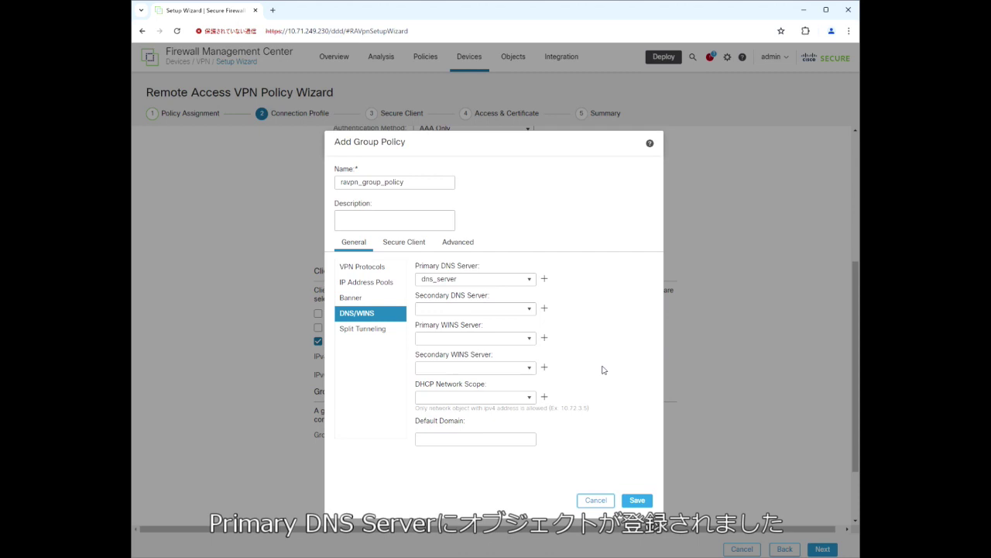
Set the default domain to cxsec.com and bring up the IPv4 split tunneling options.
{"action": "left_click", "coordinate": [468, 439]}
{"action": "type", "text": "cxsec"}
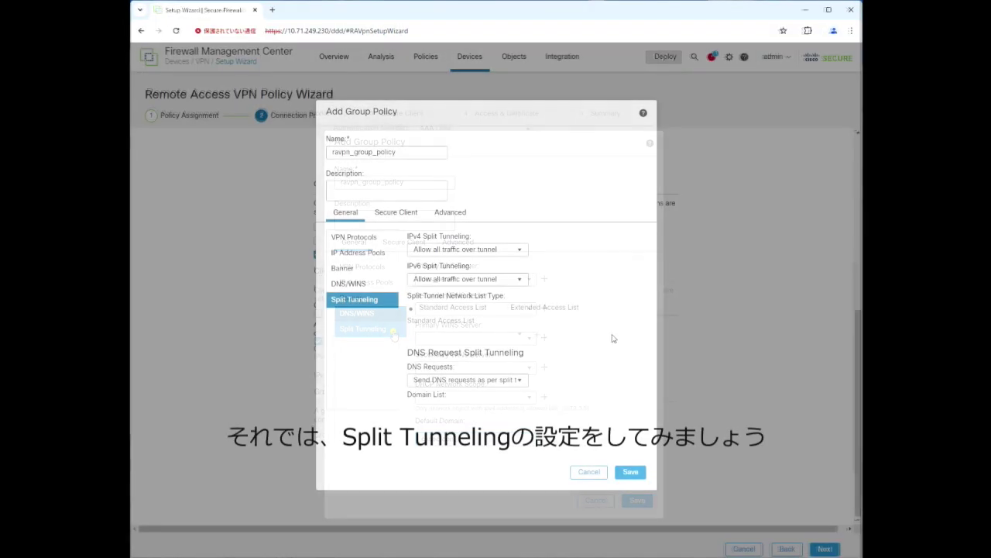
{"action": "left_click", "coordinate": [522, 249]}
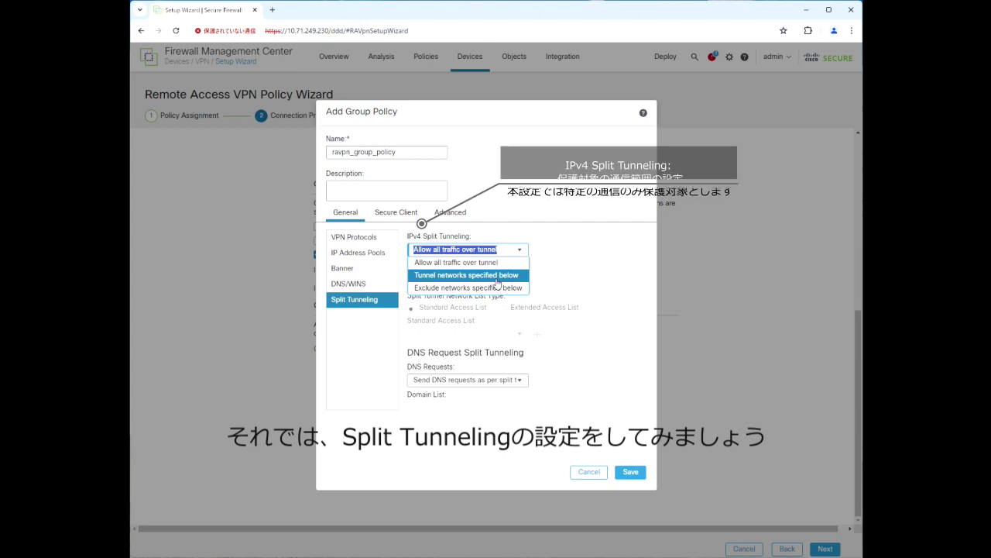
Set IPv4 split tunneling to 'Tunnel networks specified below' and start standard ACL split_acl.
{"action": "left_click", "coordinate": [496, 277]}
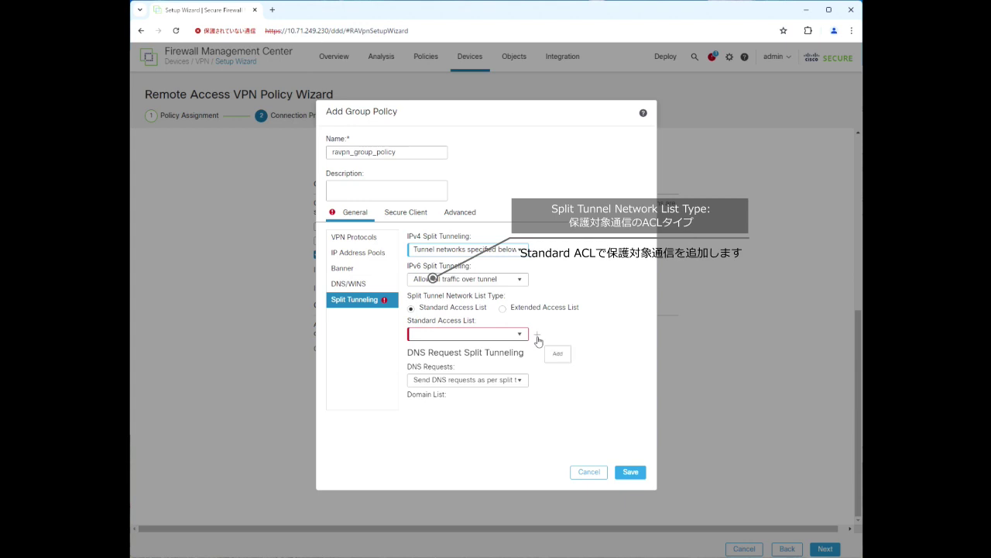
{"action": "left_click", "coordinate": [537, 336]}
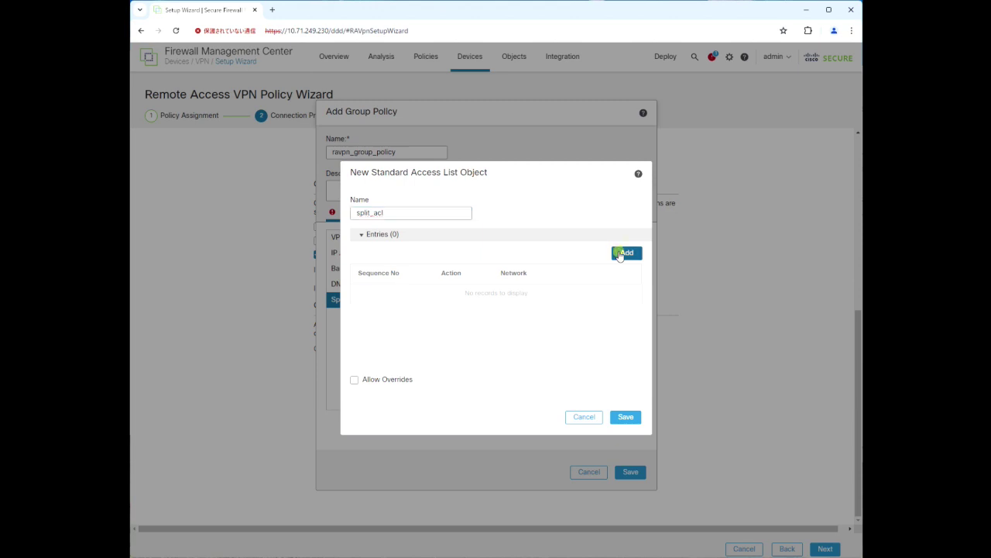
{"action": "left_click", "coordinate": [624, 253]}
Add a Corp-LAN allow entry to split_acl, save the ACL, then save the group policy.
{"action": "left_click", "coordinate": [386, 286]}
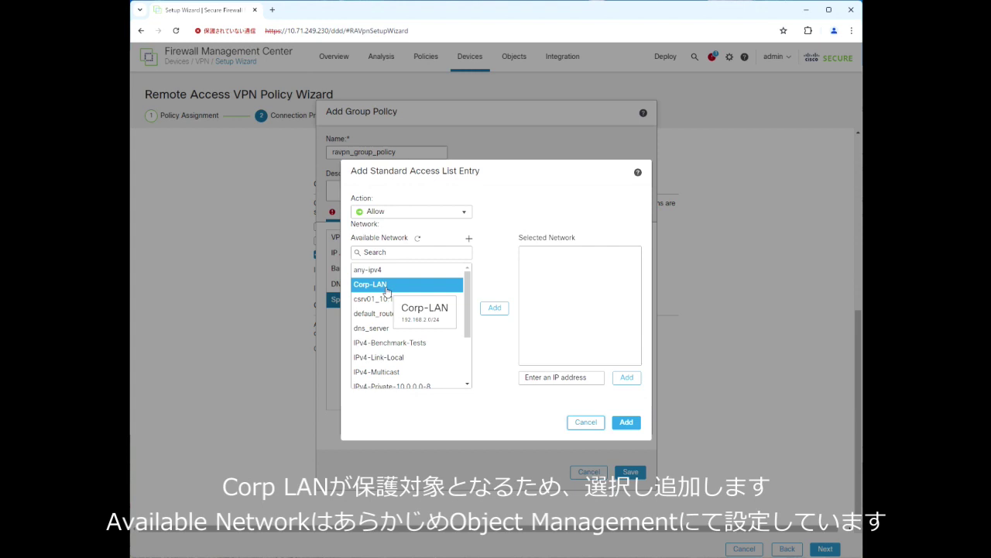
{"action": "left_click", "coordinate": [388, 291]}
{"action": "left_click", "coordinate": [490, 308]}
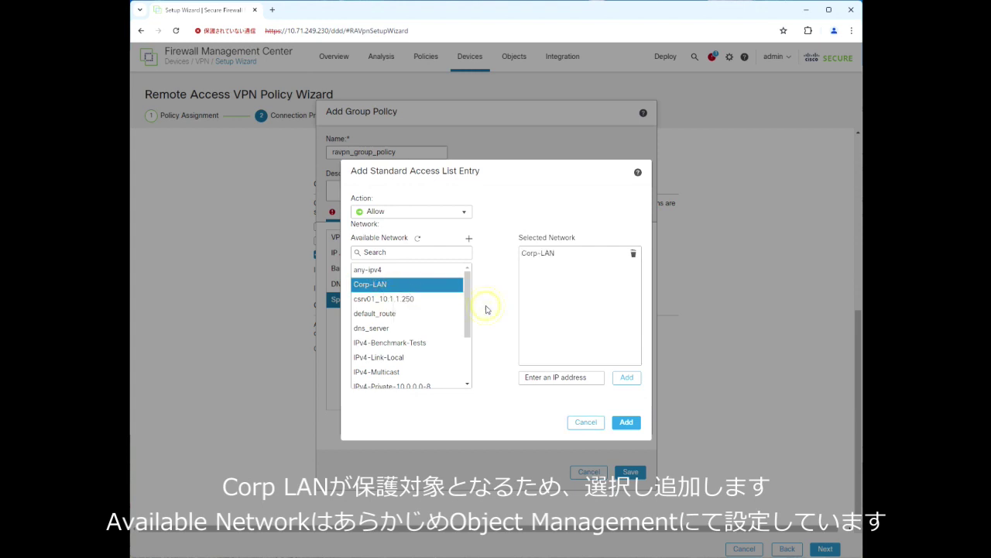
{"action": "left_click", "coordinate": [626, 422]}
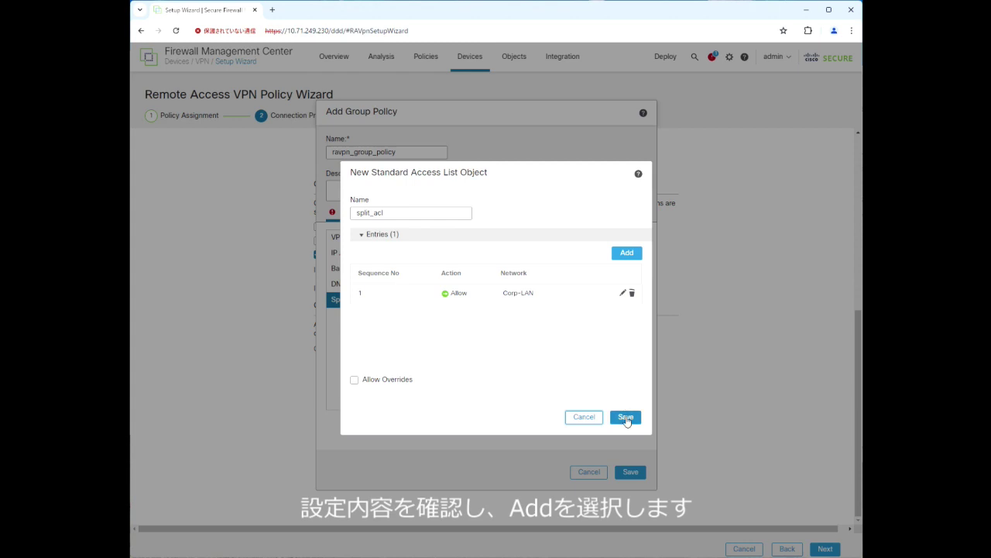
{"action": "left_click", "coordinate": [626, 418]}
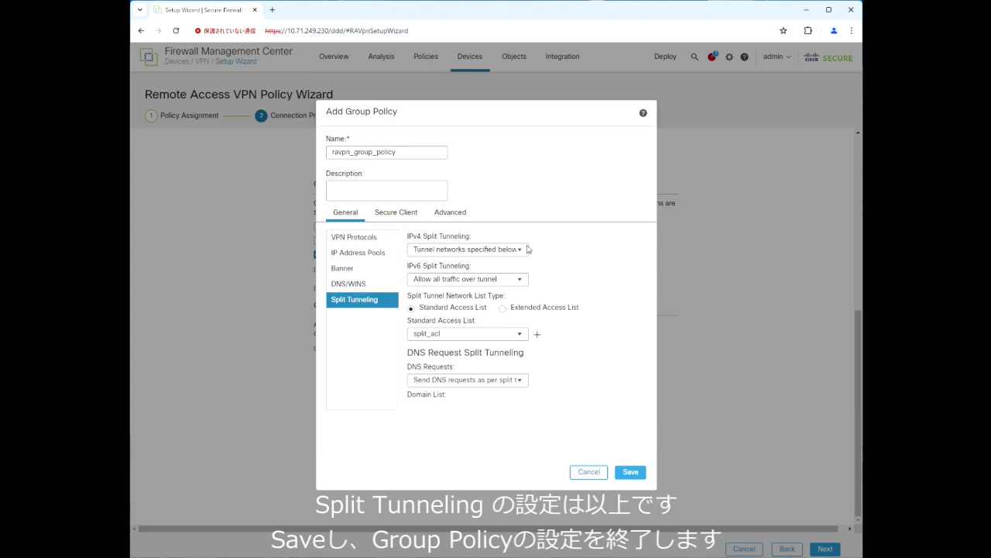
{"action": "left_click", "coordinate": [630, 473]}
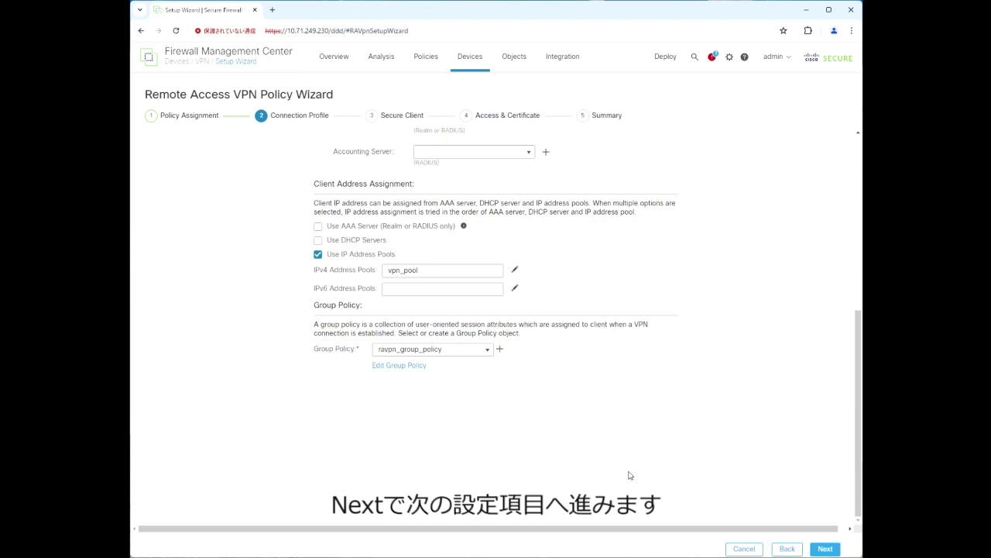
Select the cisco-secure-client-win 5.1.2.42 image and advance to Access & Certificate.
{"action": "left_click", "coordinate": [825, 548]}
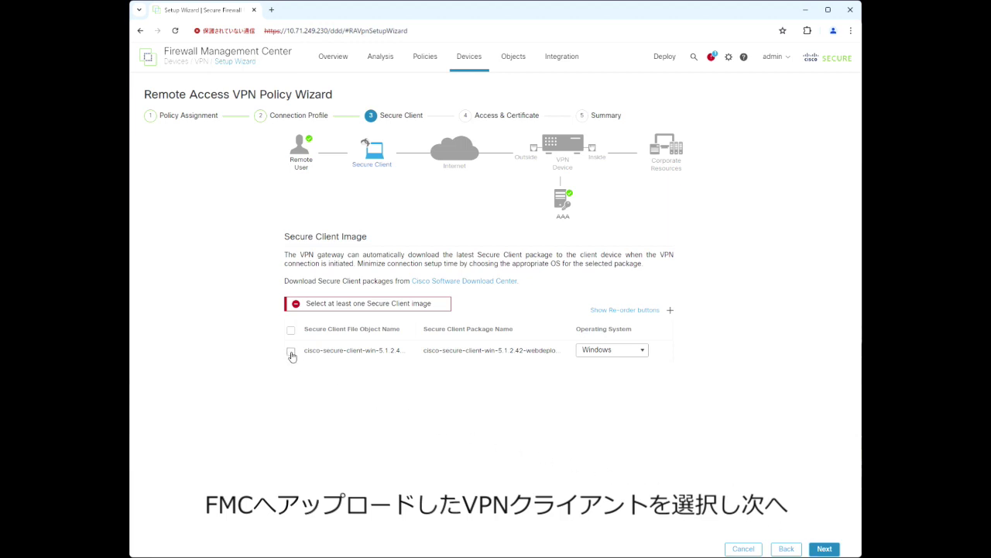
{"action": "left_click", "coordinate": [291, 354]}
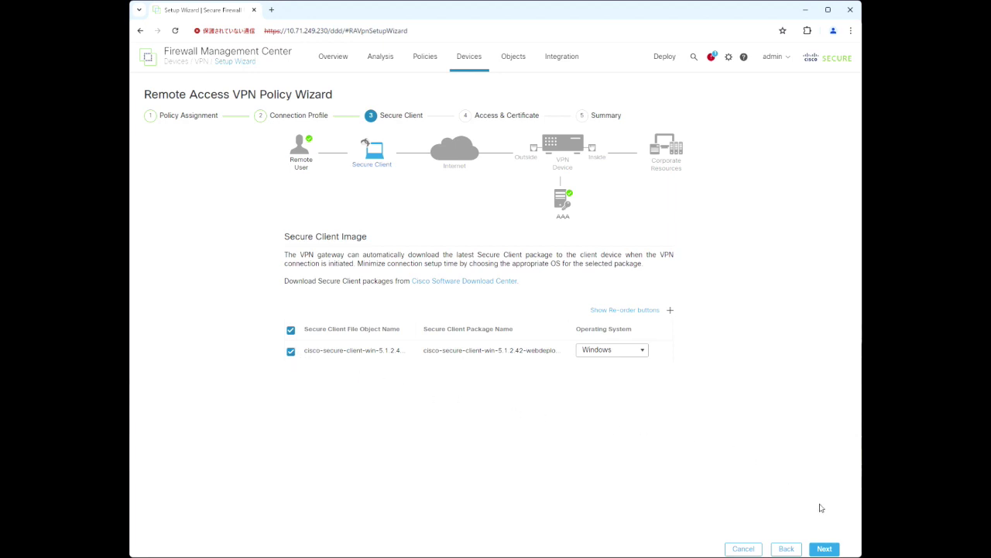
{"action": "left_click", "coordinate": [828, 548]}
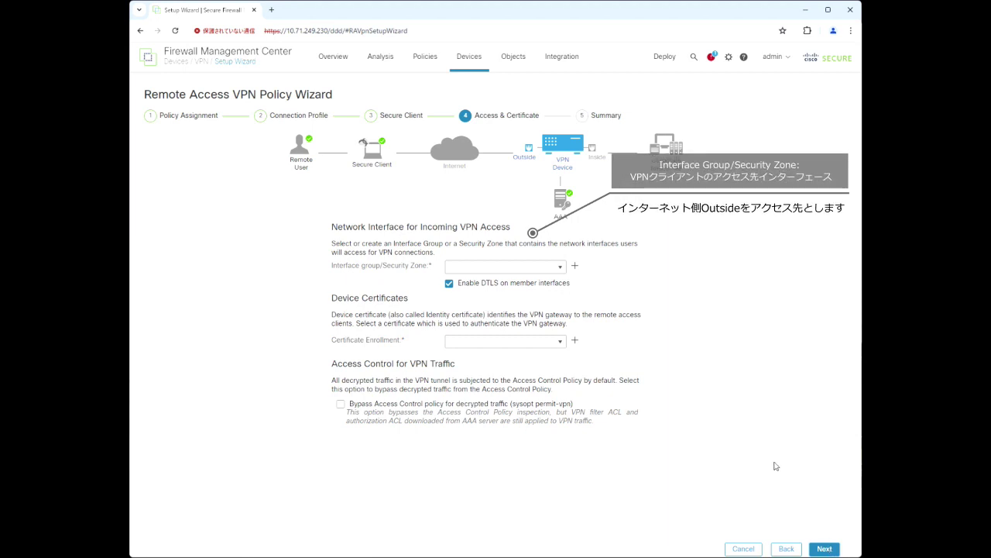
Use the outside zone for VPN access and ssl_vpn_cert as the device certificate.
{"action": "left_click", "coordinate": [561, 268]}
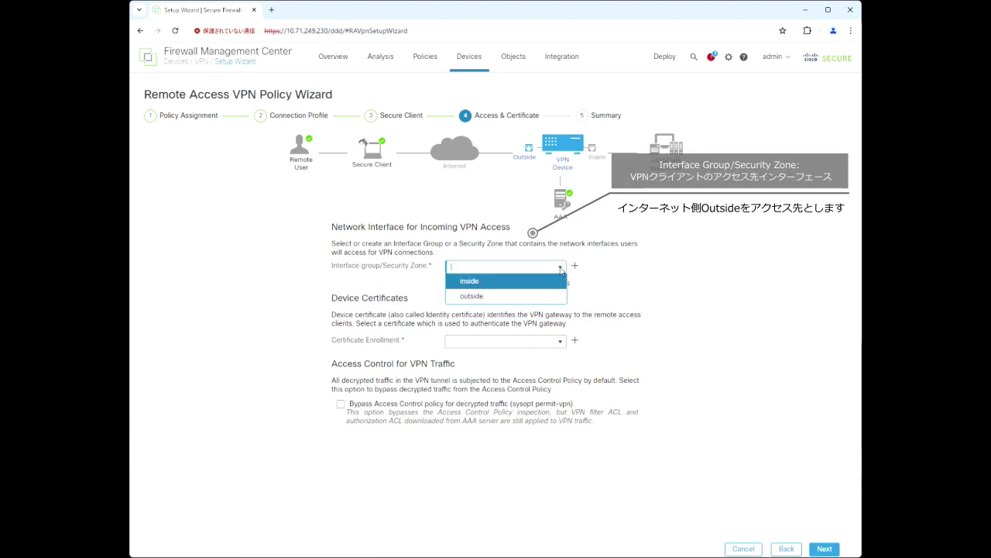
{"action": "left_click", "coordinate": [529, 296]}
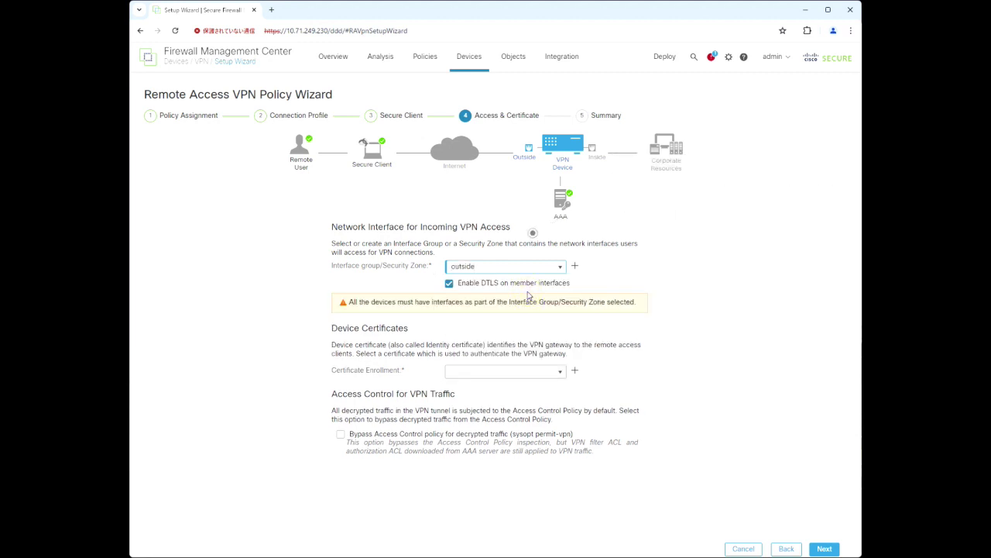
{"action": "left_click", "coordinate": [561, 374]}
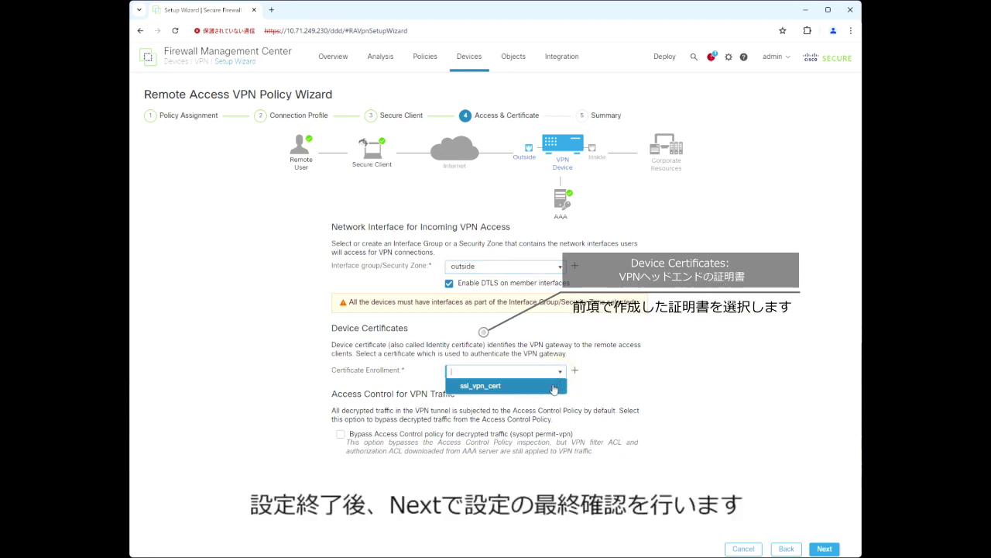
{"action": "left_click", "coordinate": [554, 387]}
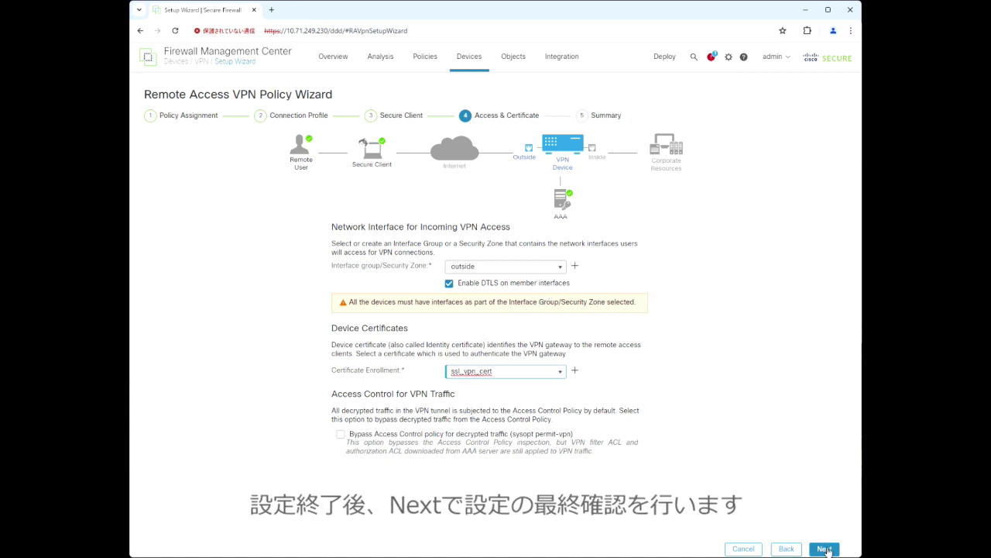
{"action": "left_click", "coordinate": [824, 549]}
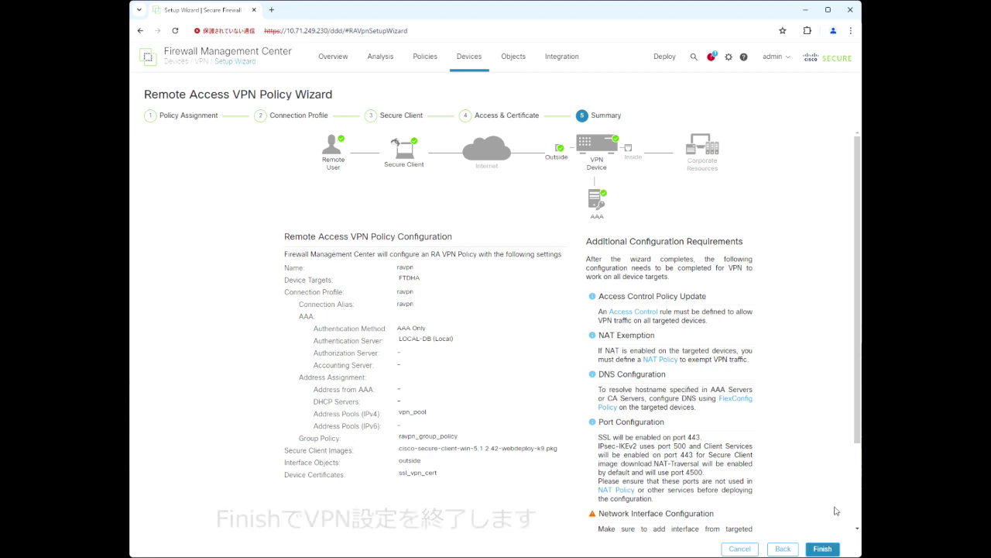
Review the Summary and finish the wizard, saving the ravpn VPN policy.
{"action": "mouse_move", "coordinate": [855, 432]}
{"action": "left_mouse_down"}
{"action": "mouse_move", "coordinate": [855, 460]}
{"action": "mouse_move", "coordinate": [850, 428]}
{"action": "left_mouse_up"}
{"action": "left_click", "coordinate": [825, 550]}
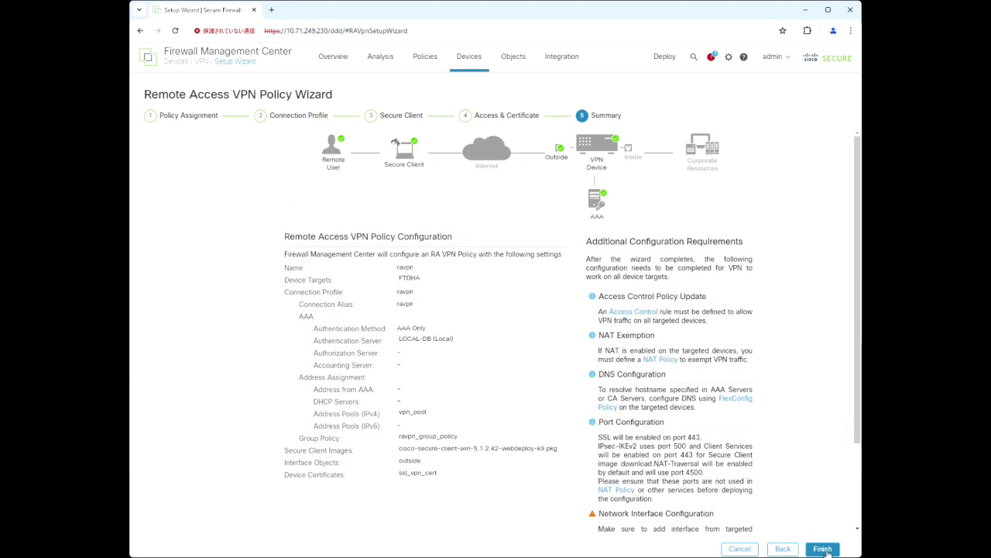
{"action": "left_click", "coordinate": [824, 550]}
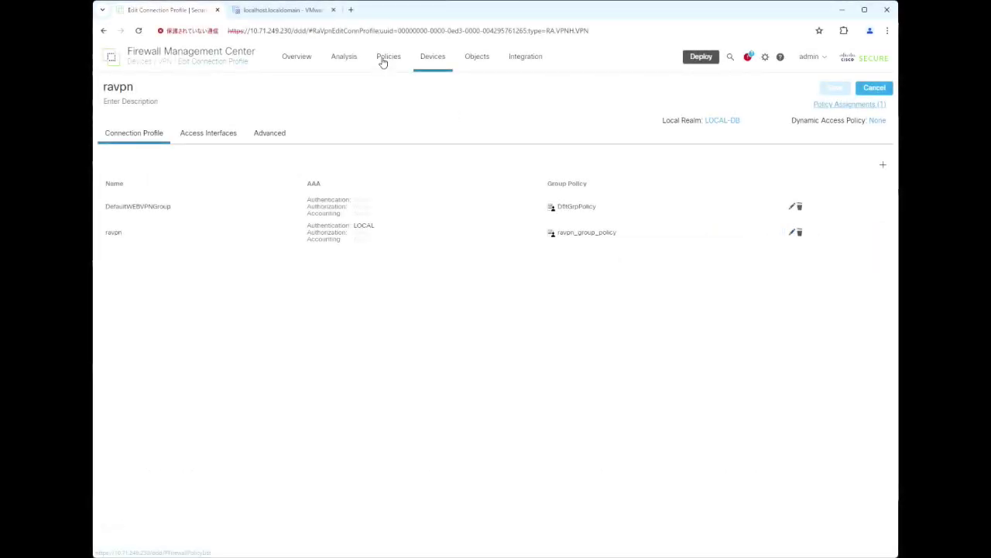
Open ACP test policy for editing from Policies > Access Control.
{"action": "left_click", "coordinate": [382, 63]}
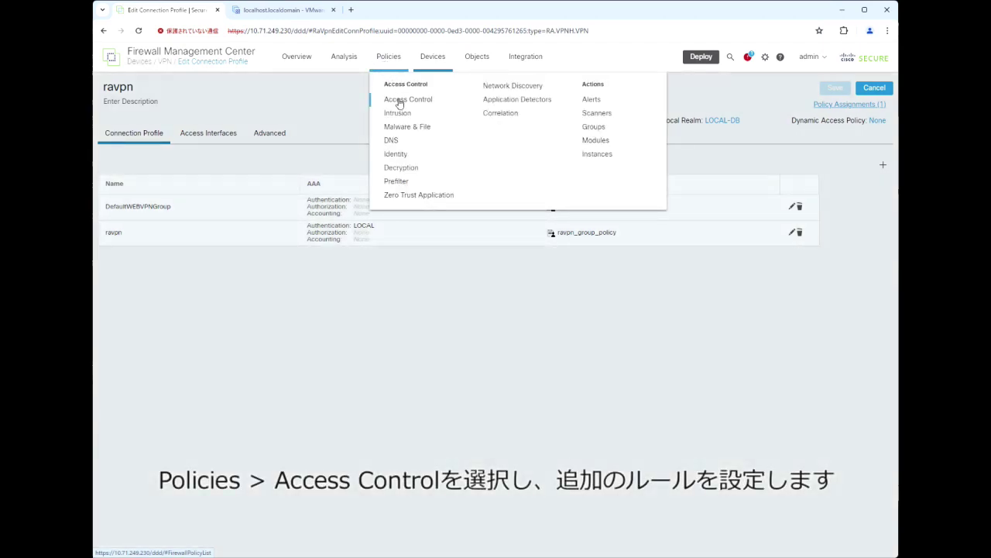
{"action": "left_click", "coordinate": [399, 101]}
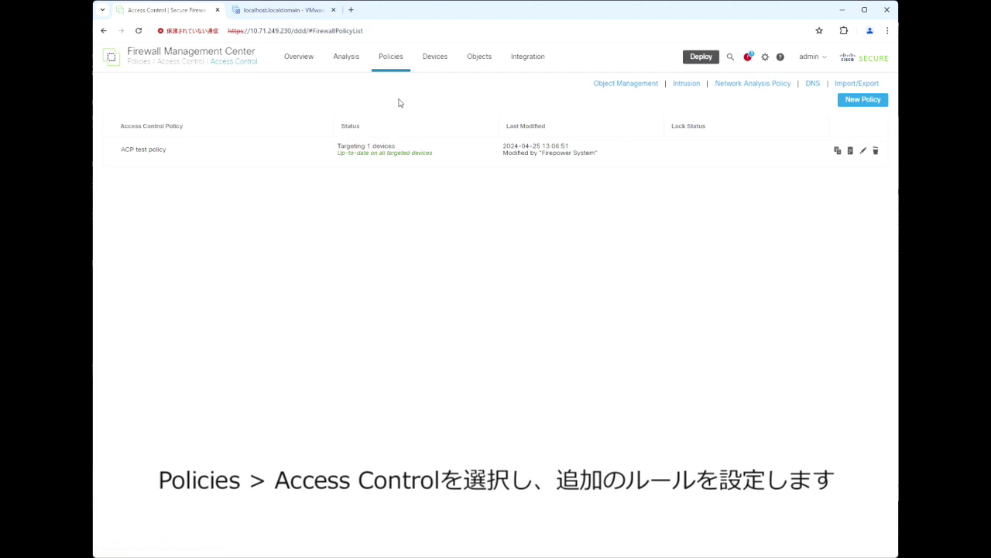
{"action": "left_click", "coordinate": [864, 152]}
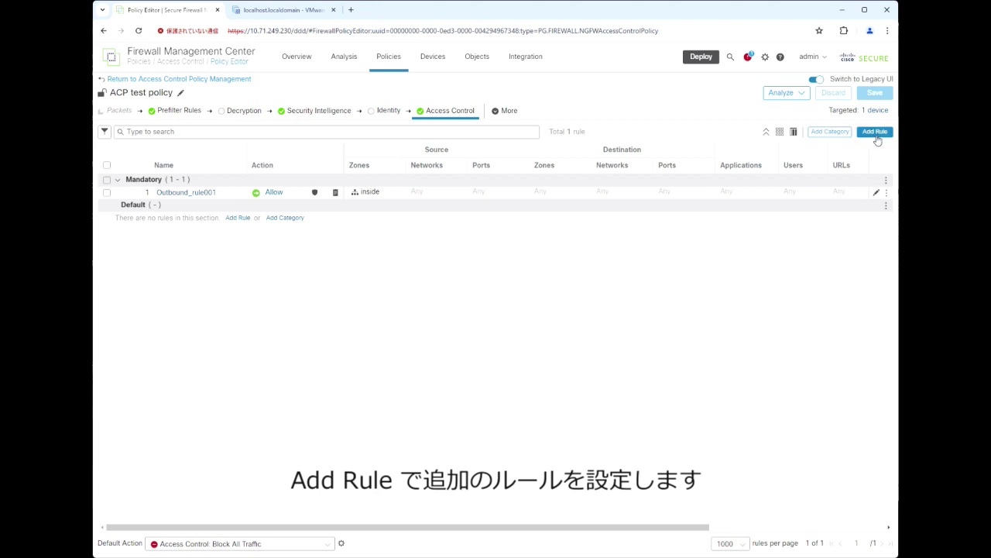
{"action": "left_click", "coordinate": [875, 131]}
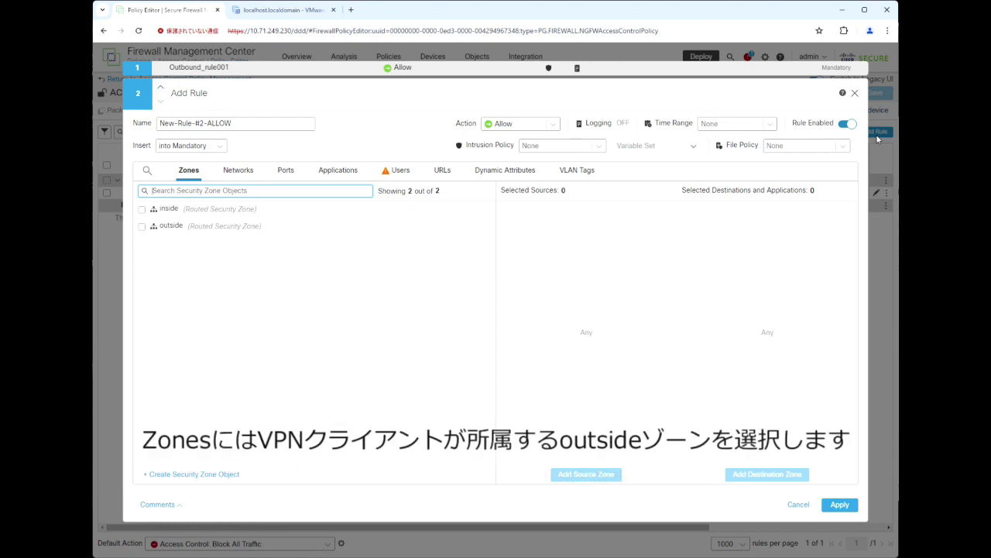
Set outside as the new rule's source zone, then move to its Networks tab.
{"action": "left_click", "coordinate": [142, 228]}
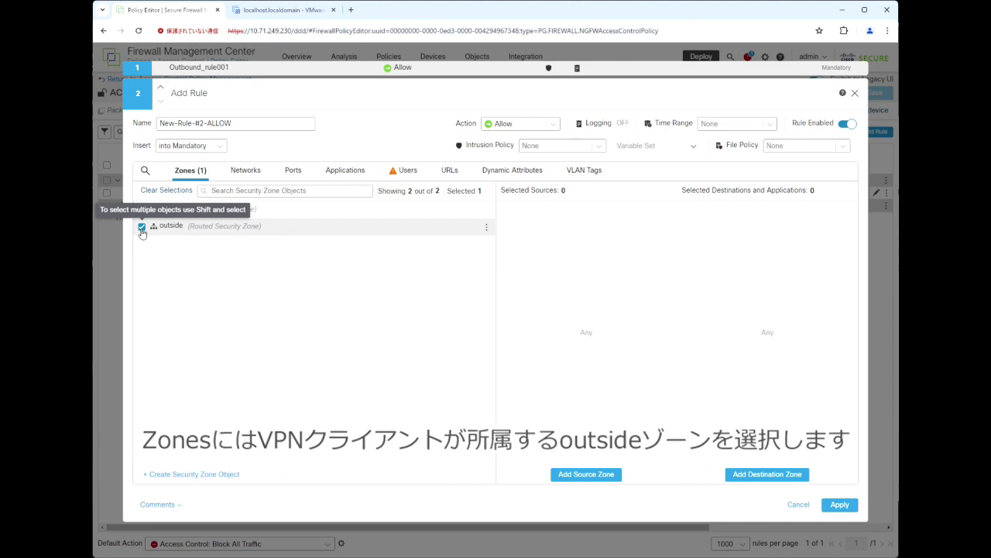
{"action": "left_click", "coordinate": [603, 483]}
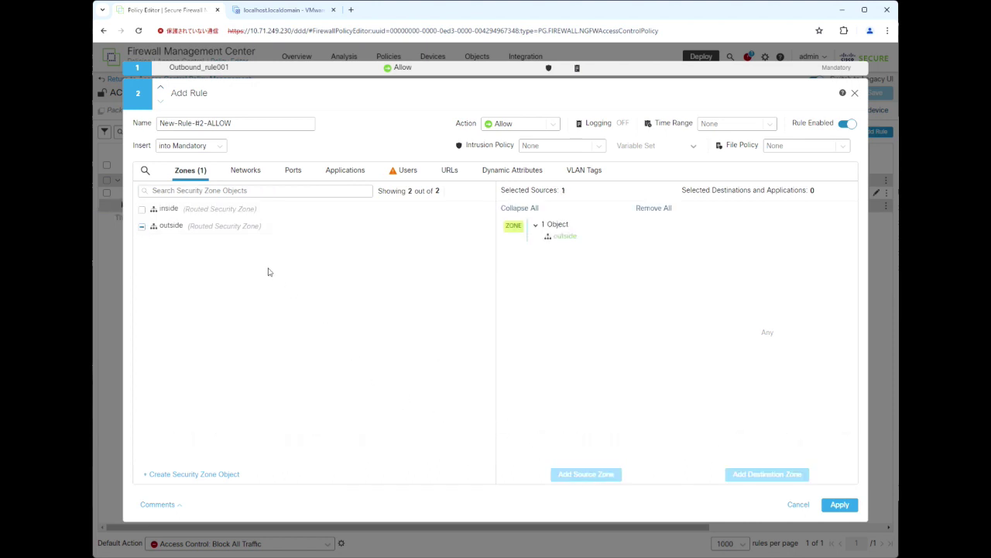
{"action": "left_click", "coordinate": [241, 177]}
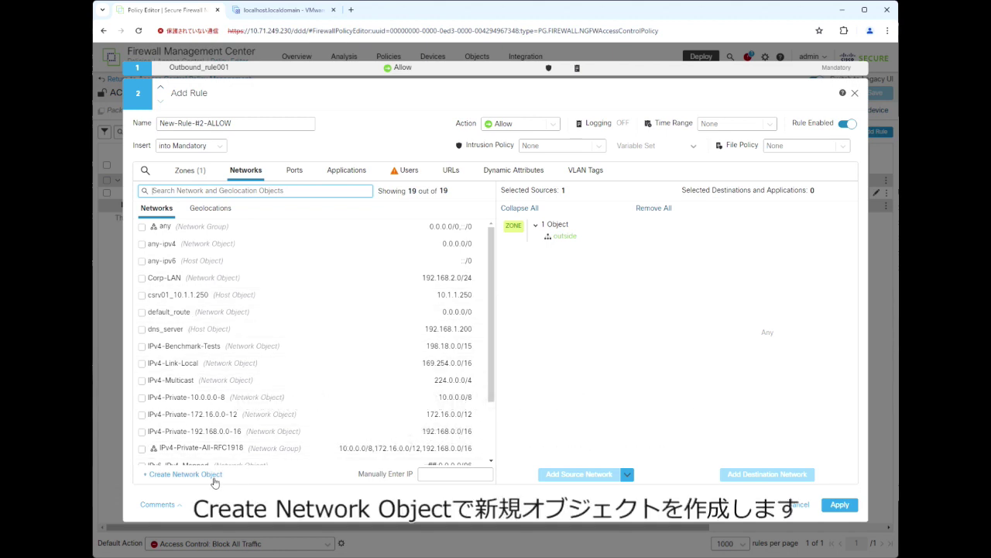
Create range object vpn_192.168.3.0 for 192.168.3.1-192.168.3.100, fixing the missing dot in its name.
{"action": "left_click", "coordinate": [215, 474]}
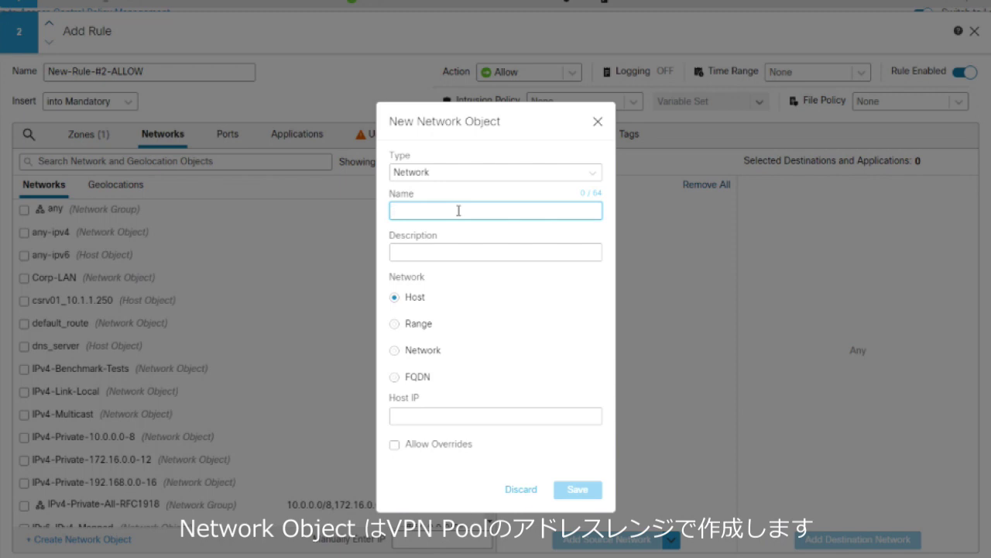
{"action": "type", "text": "vpn_"}
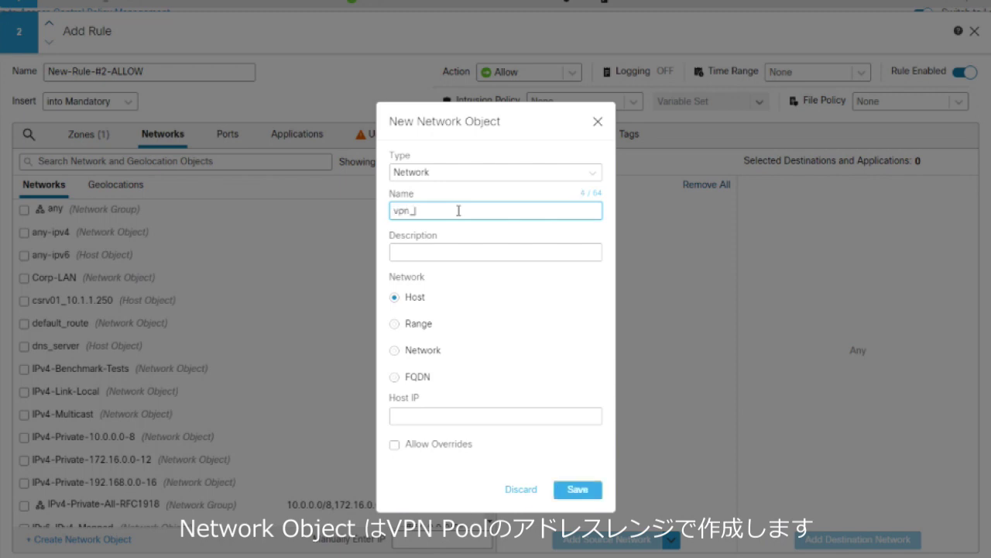
{"action": "type", "text": "192.168.30"}
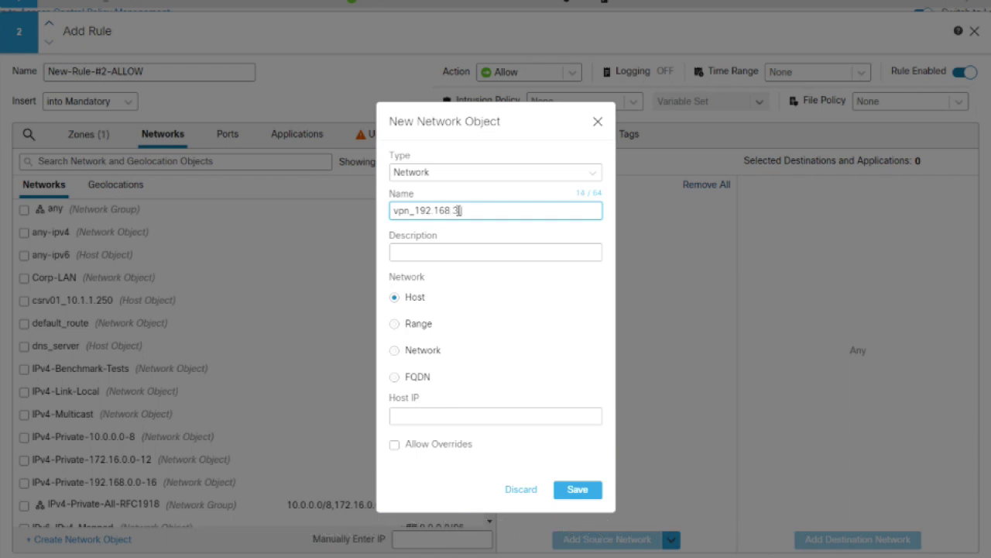
{"action": "left_click", "coordinate": [458, 210]}
{"action": "type", "text": ".0"}
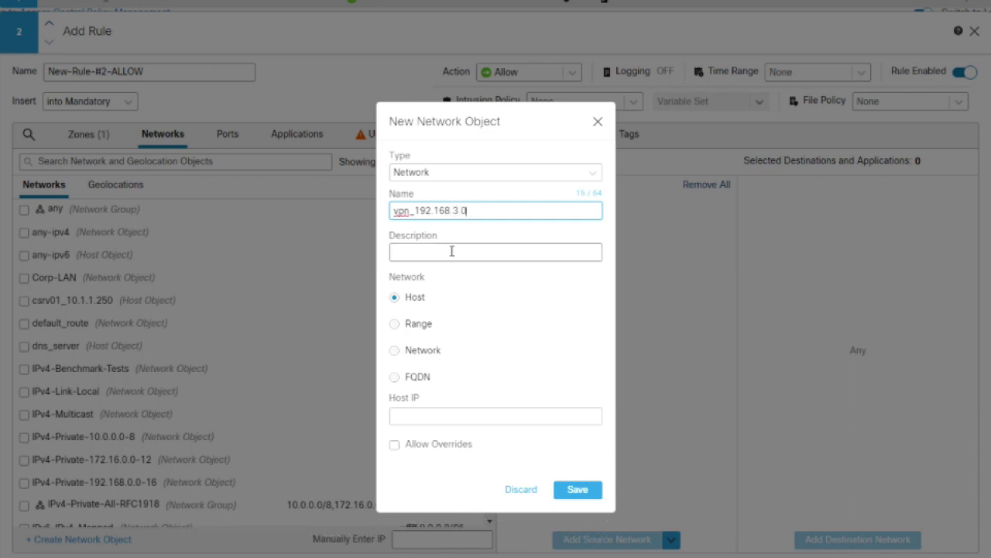
{"action": "left_click", "coordinate": [394, 324]}
{"action": "left_click", "coordinate": [456, 417]}
{"action": "type", "text": "192.168"}
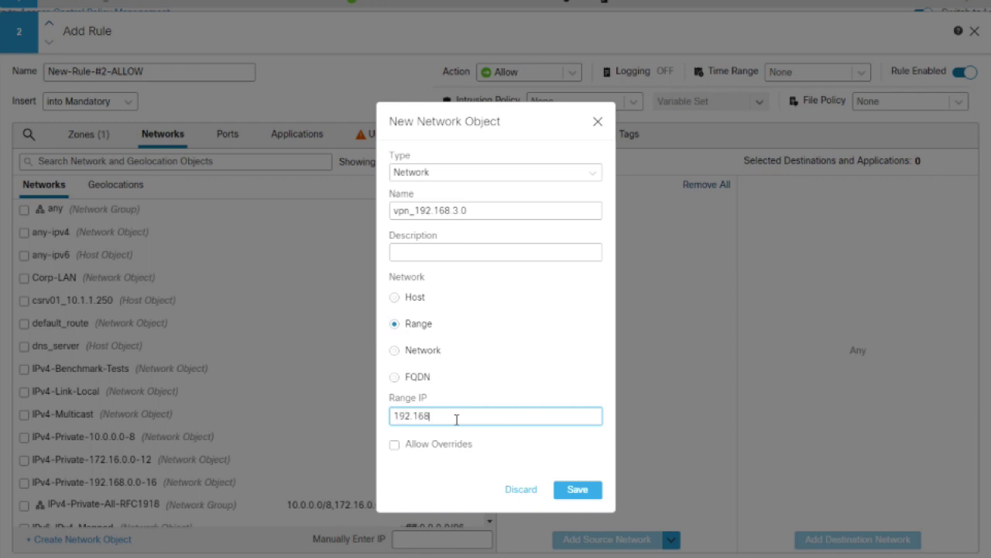
{"action": "type", "text": ".3.1-192.168.3.100"}
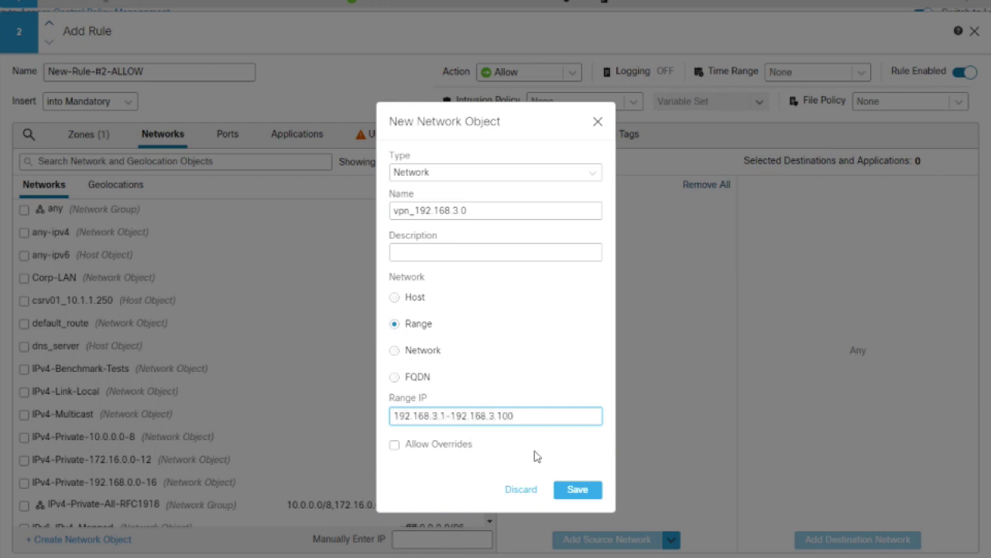
{"action": "left_click", "coordinate": [578, 489]}
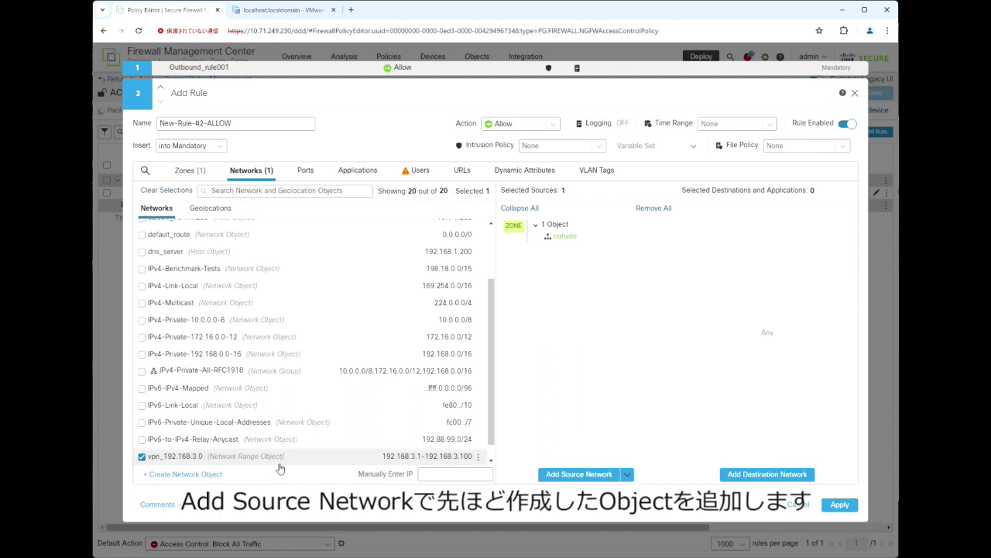
Add vpn_192.168.3.0 as the rule's source network and set intrusion policy IPS_Policy with Variable-Set.
{"action": "left_click", "coordinate": [589, 474]}
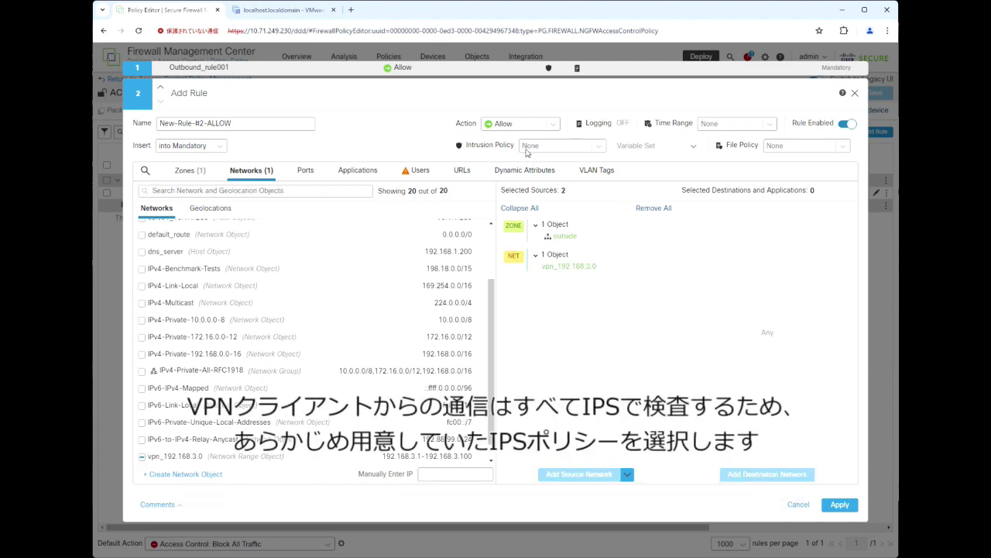
{"action": "left_click", "coordinate": [604, 150]}
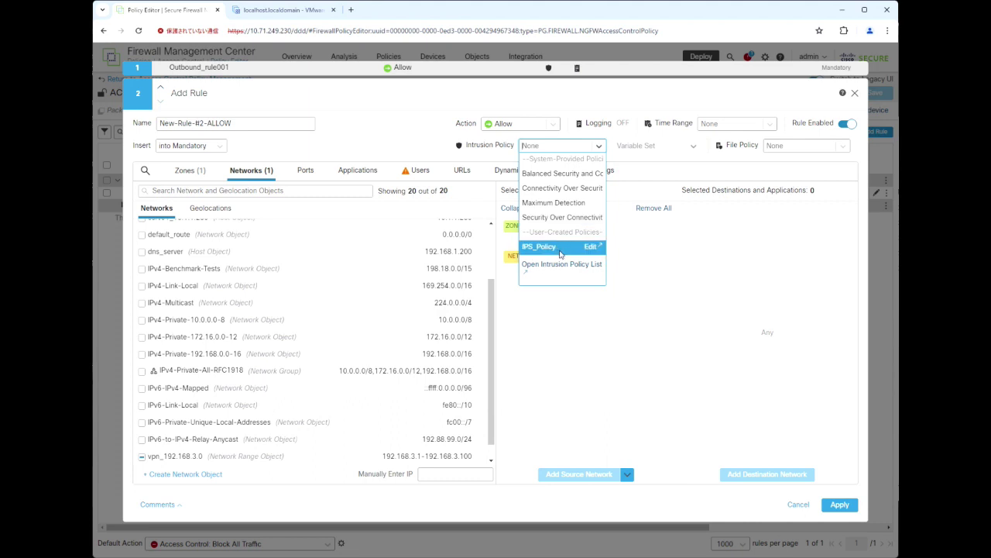
{"action": "left_click", "coordinate": [560, 248]}
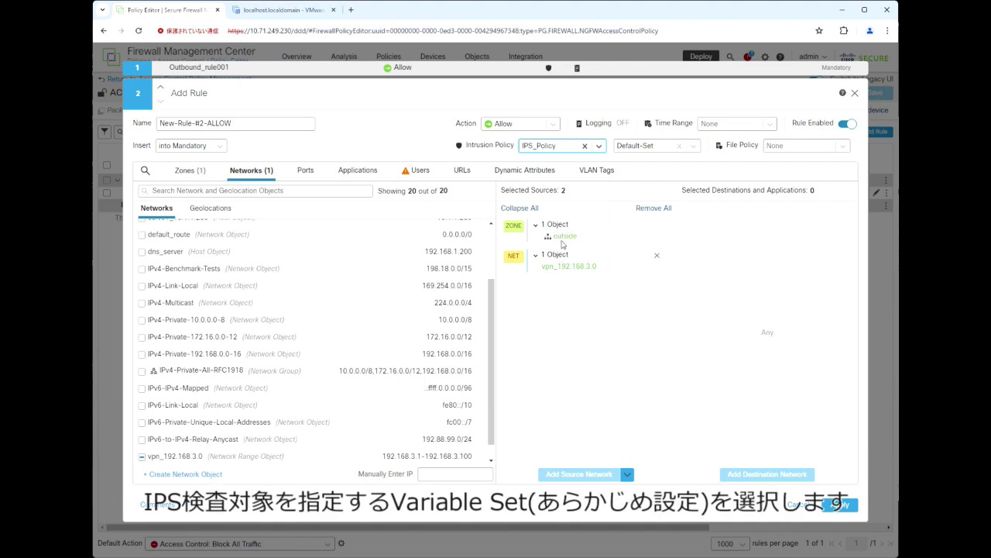
{"action": "left_click", "coordinate": [699, 150]}
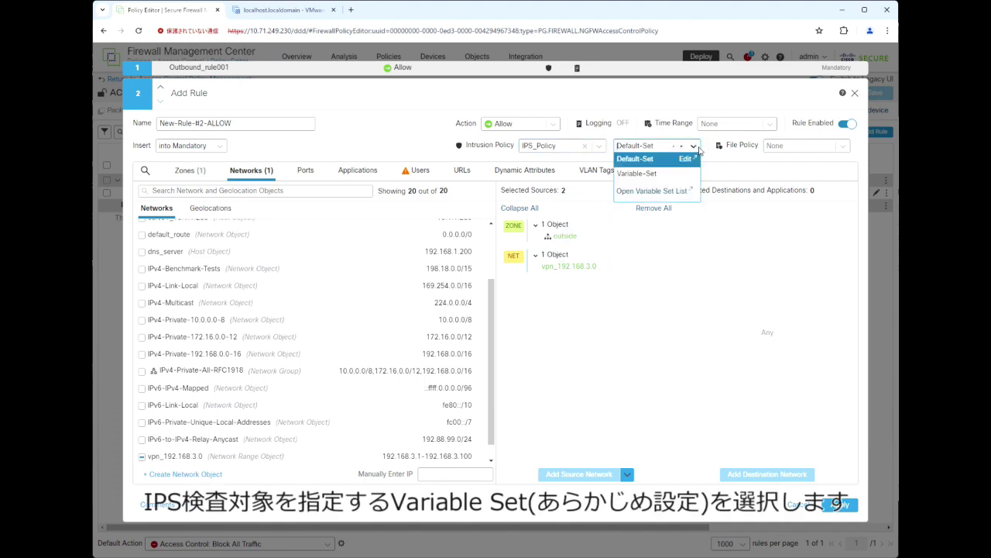
{"action": "left_click", "coordinate": [666, 176]}
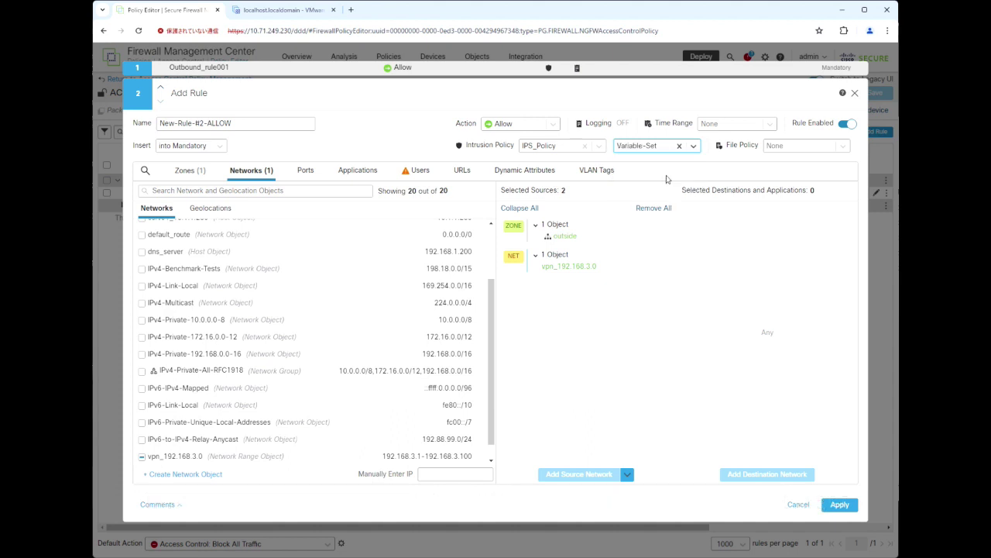
Enable connection logging at the beginning of connections for the rule.
{"action": "left_click", "coordinate": [607, 123]}
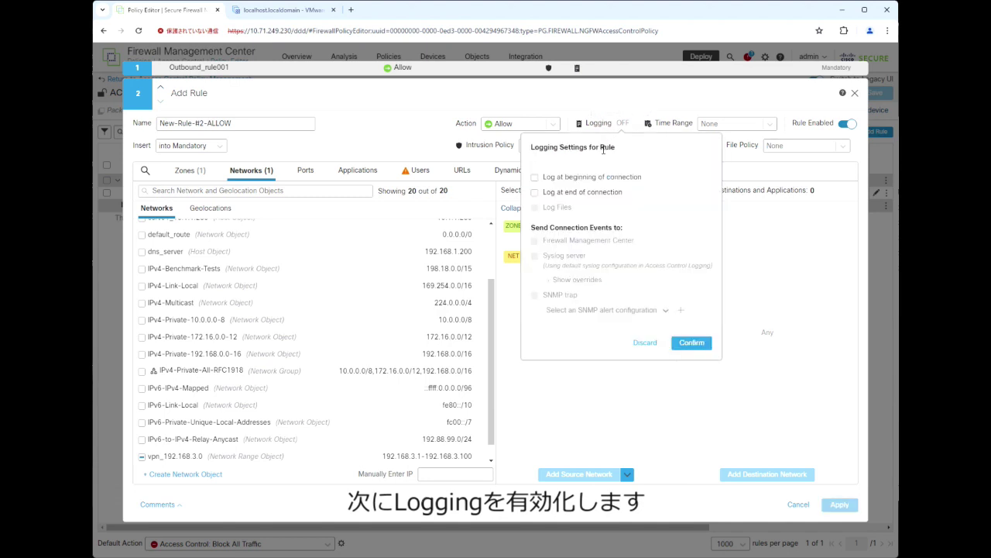
{"action": "left_click", "coordinate": [534, 178]}
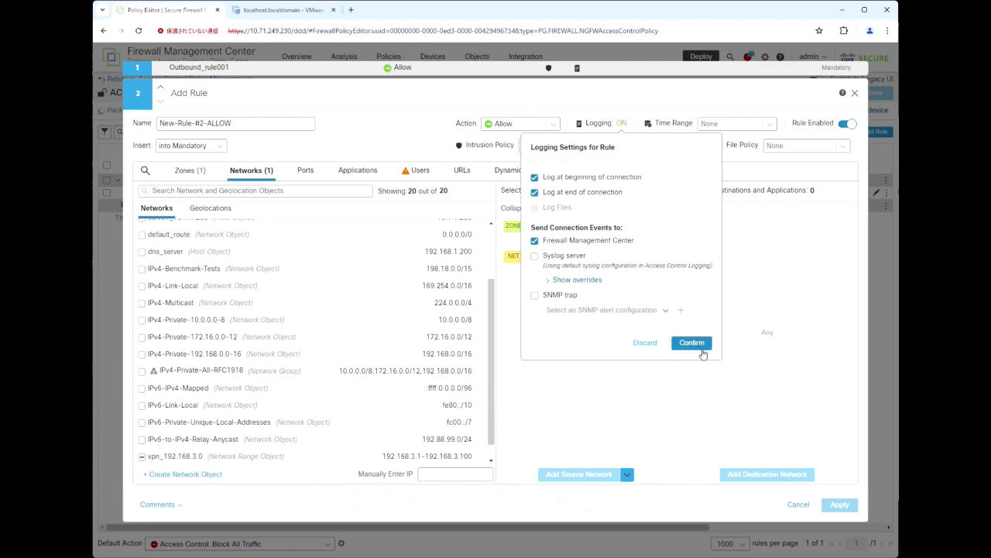
{"action": "left_click", "coordinate": [692, 342]}
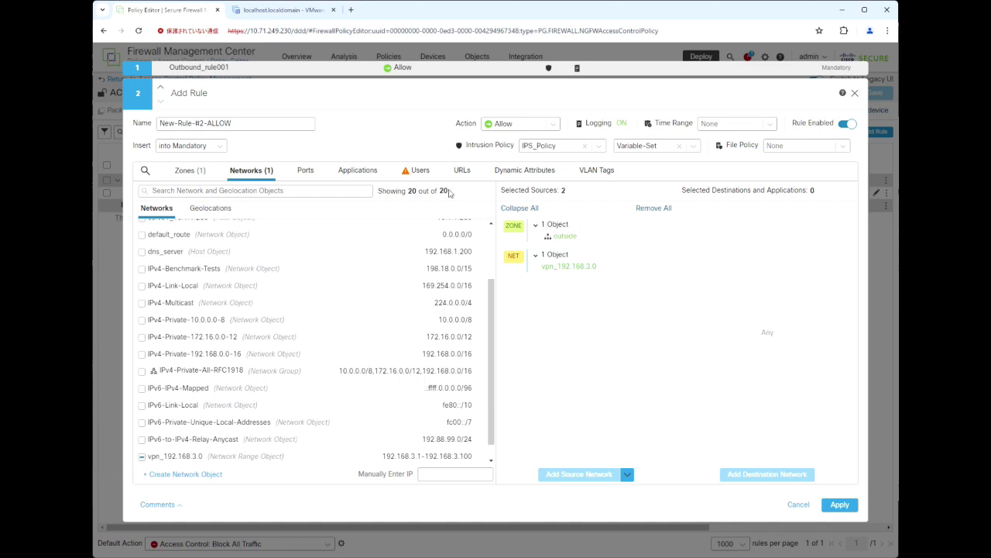
Rename the rule to vpn_rule and apply it to the policy.
{"action": "left_click_drag", "start_coordinate": [242, 122], "coordinate": [154, 123]}
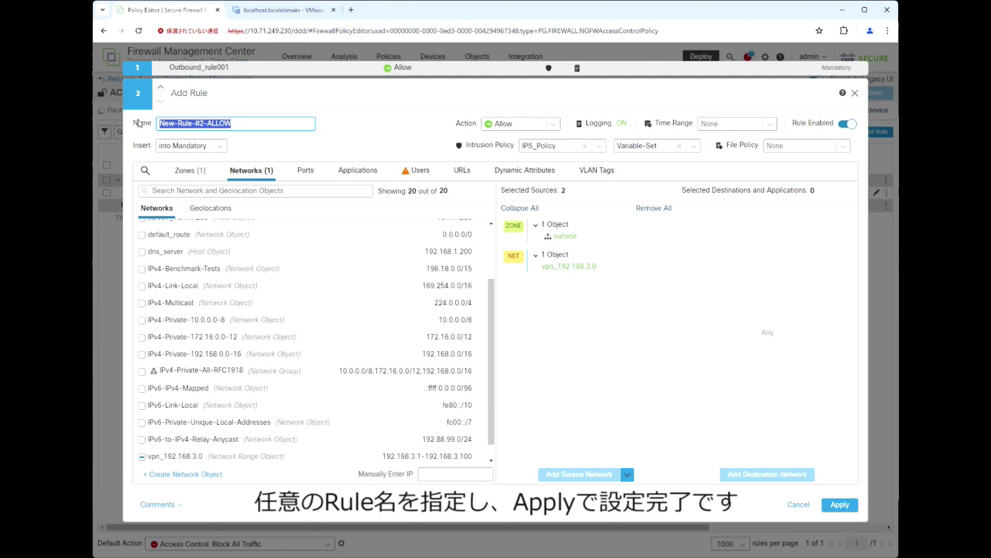
{"action": "type", "text": "vpn"}
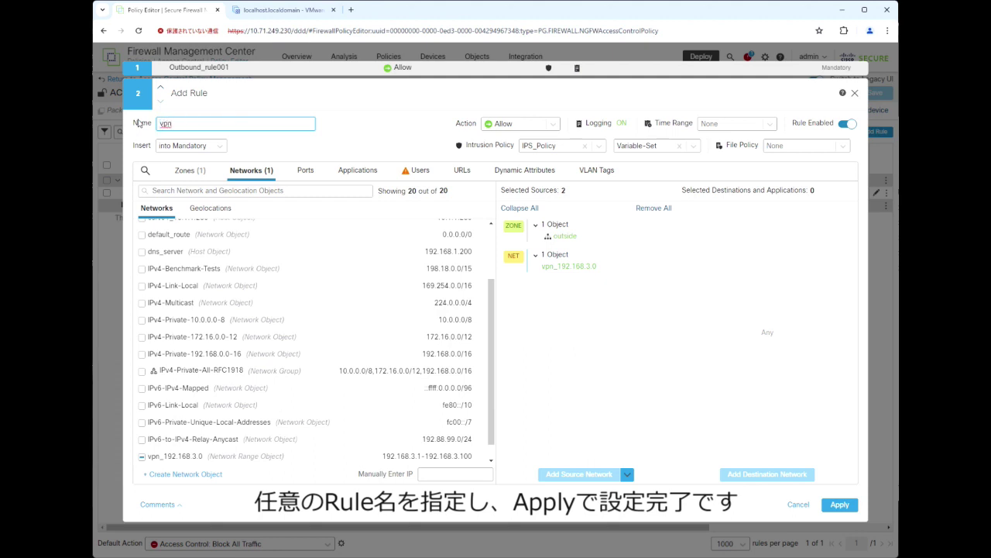
{"action": "type", "text": "_rule"}
{"action": "left_click", "coordinate": [843, 507]}
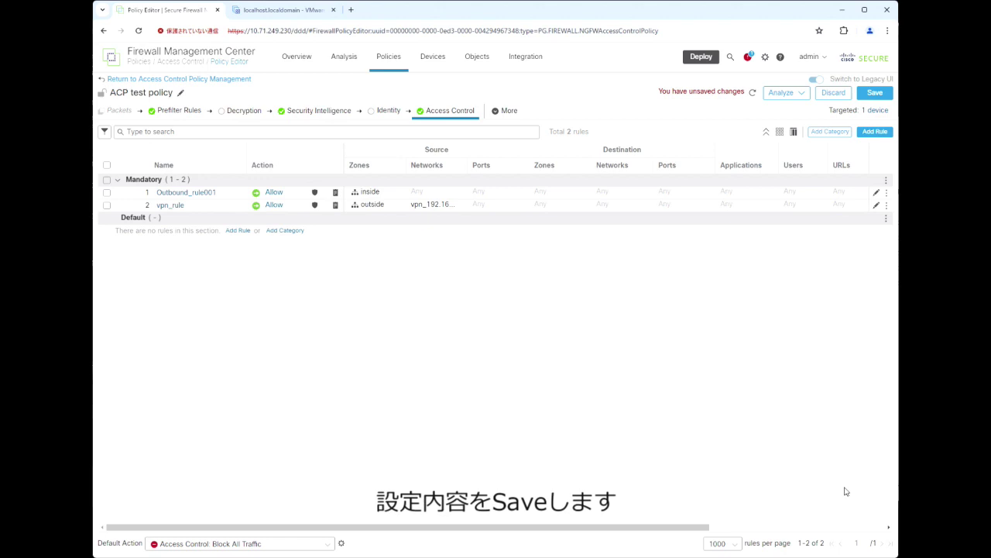
Save the ACP test policy changes and deploy them to FTDHA, closing the deployment panel.
{"action": "left_click", "coordinate": [875, 93]}
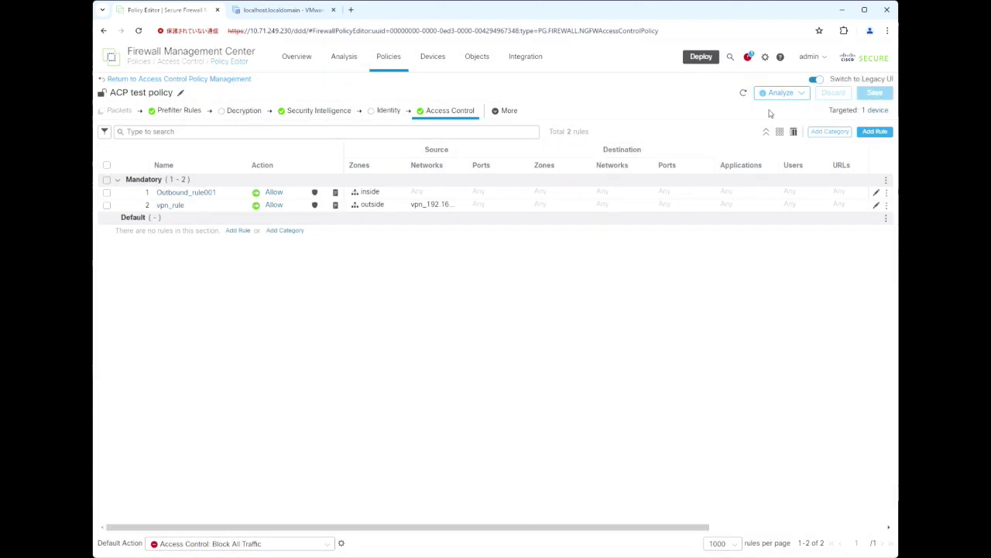
{"action": "left_click", "coordinate": [703, 57]}
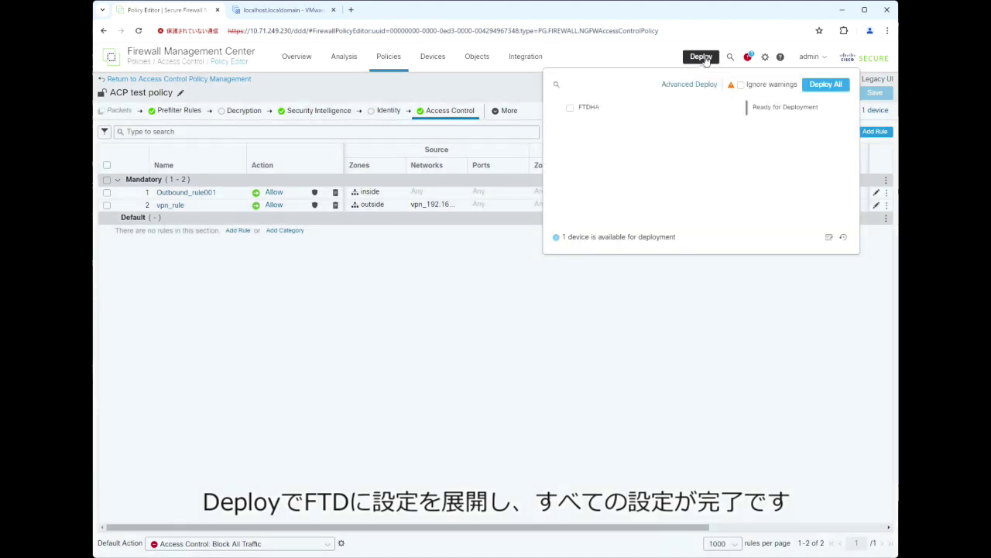
{"action": "left_click", "coordinate": [569, 109]}
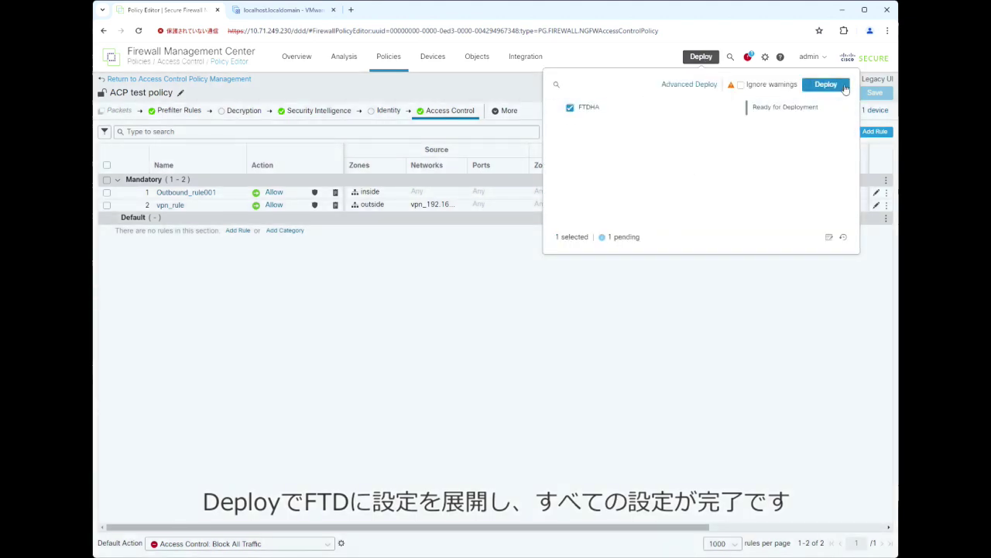
{"action": "left_click", "coordinate": [844, 85]}
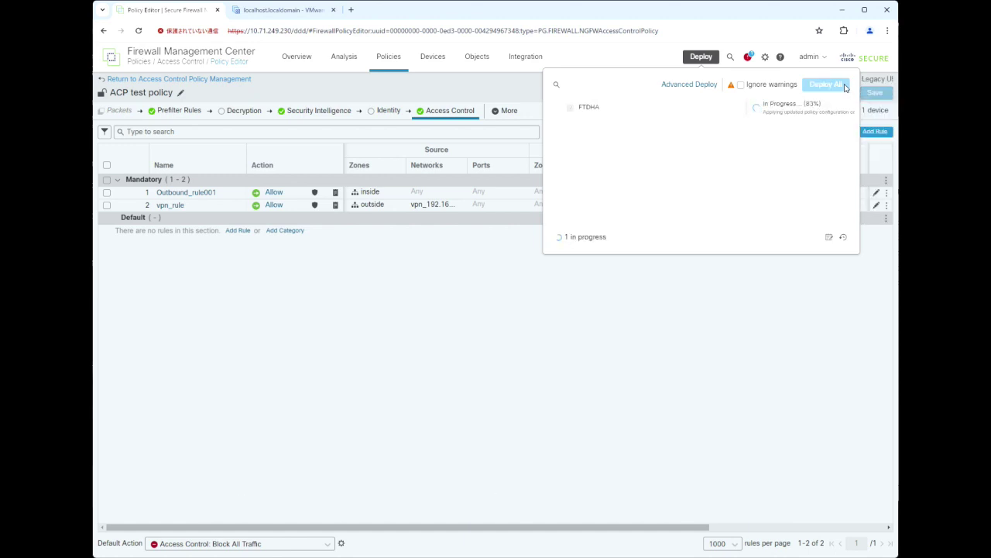
{"action": "left_click", "coordinate": [684, 279]}
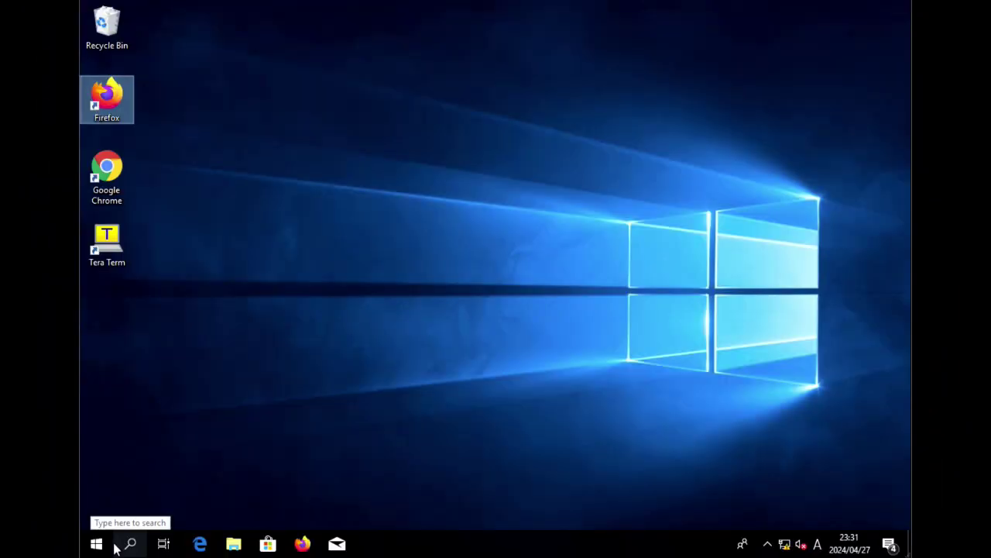
Ping ftdv01.cxsec.com from Command Prompt and confirm replies from 10.1.1.254.
{"action": "left_click", "coordinate": [131, 542]}
{"action": "type", "text": "cmd"}
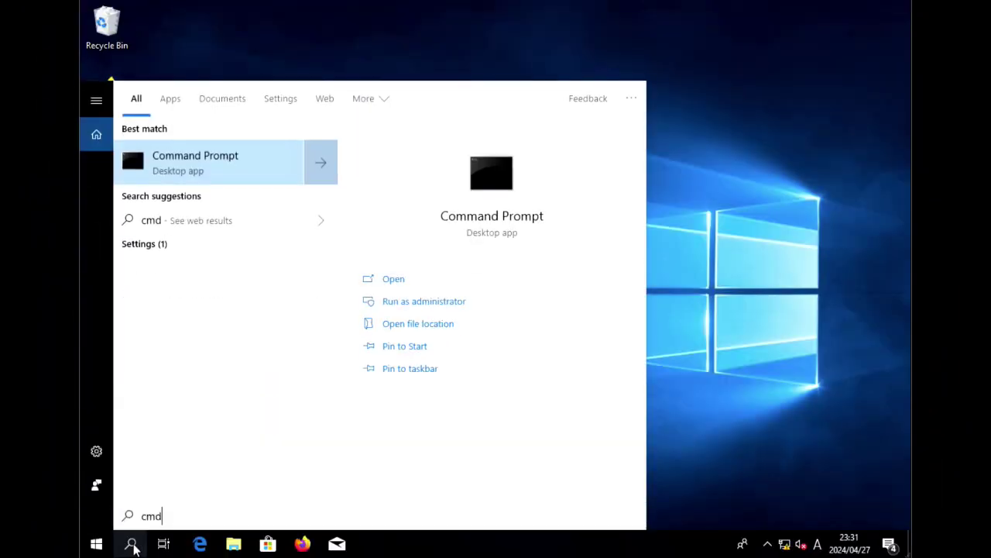
{"action": "key", "text": "Return"}
{"action": "type", "text": "ping ftdv01.cxsec.com"}
{"action": "key", "text": "Return"}
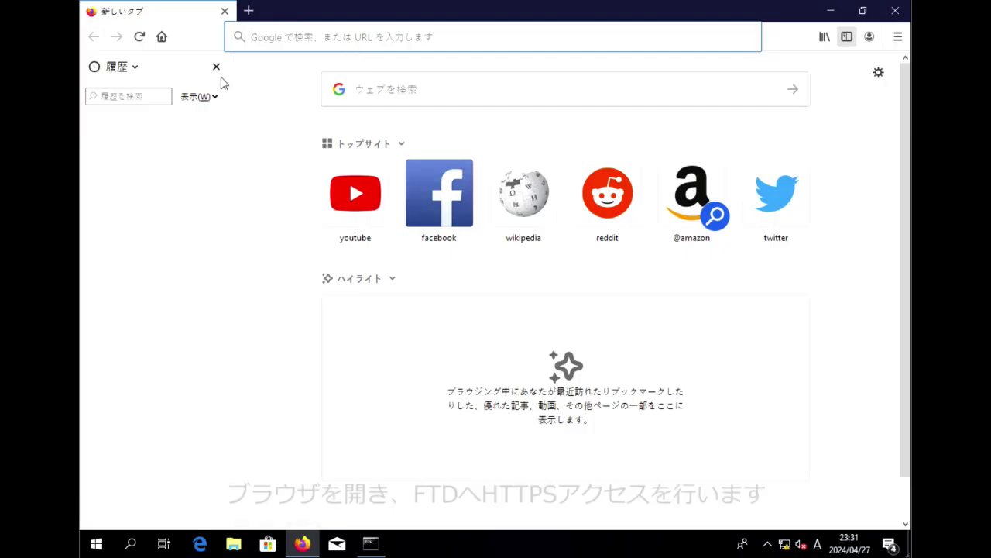
{"action": "left_click", "coordinate": [285, 31]}
{"action": "type", "text": "https"}
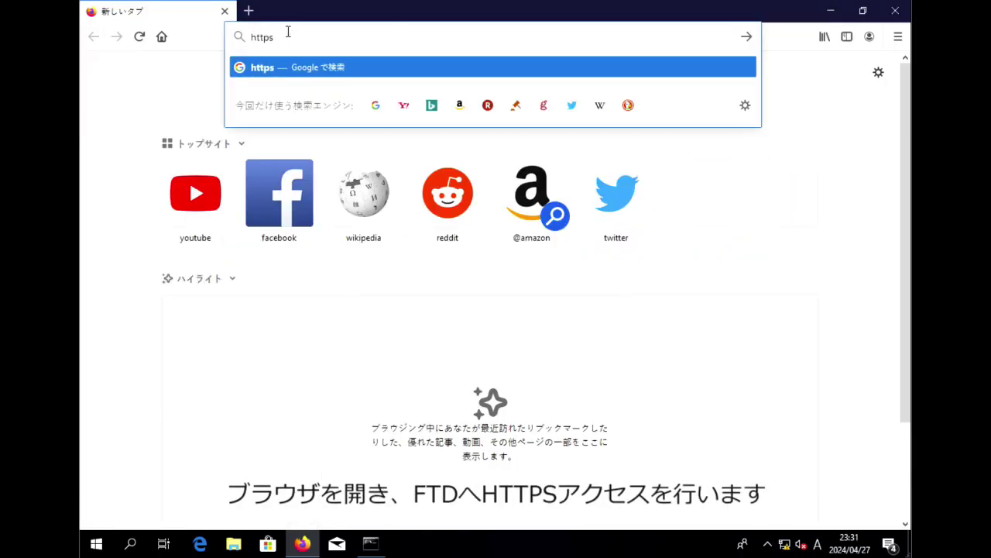
{"action": "type", "text": "://ftdv"}
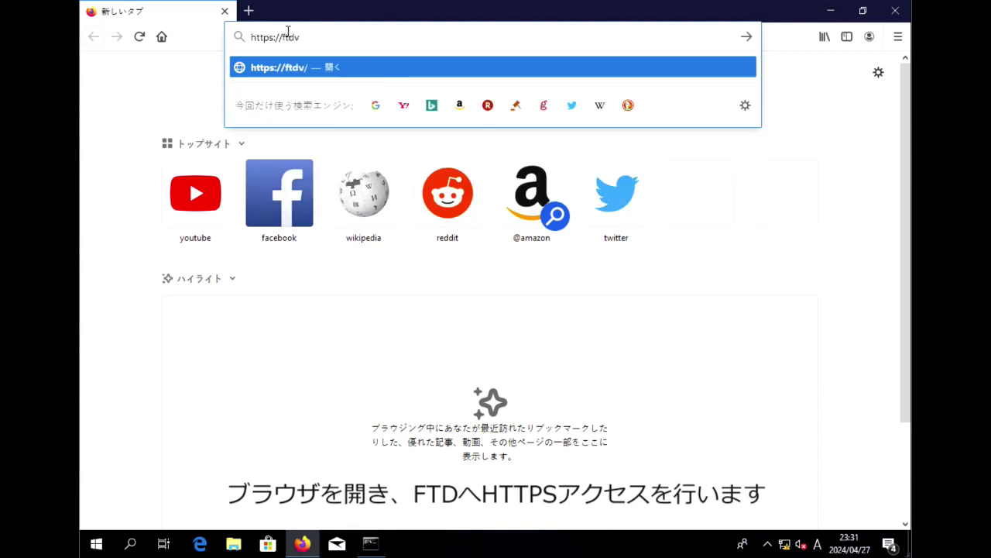
{"action": "type", "text": "01.cxsec.com"}
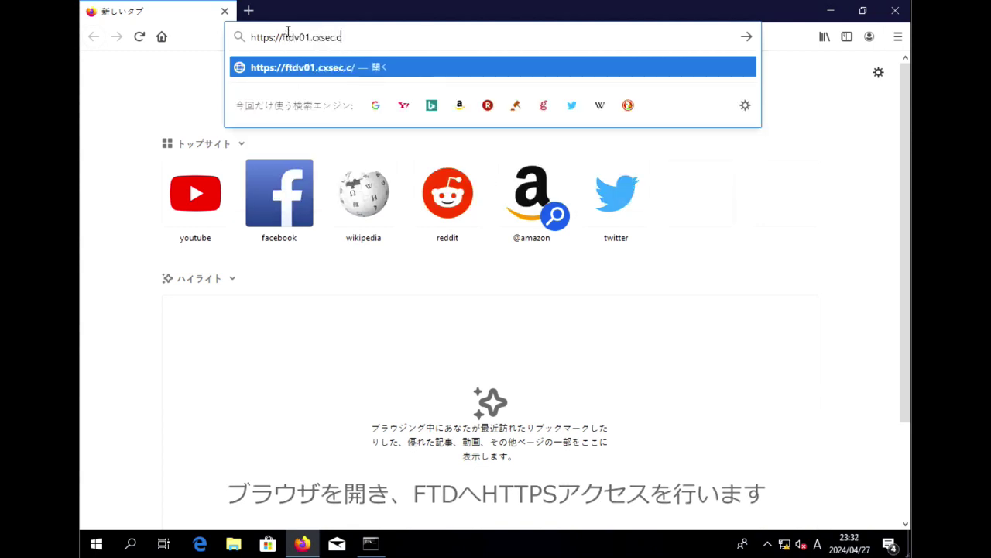
{"action": "key", "text": "Return"}
{"action": "left_click", "coordinate": [511, 247]}
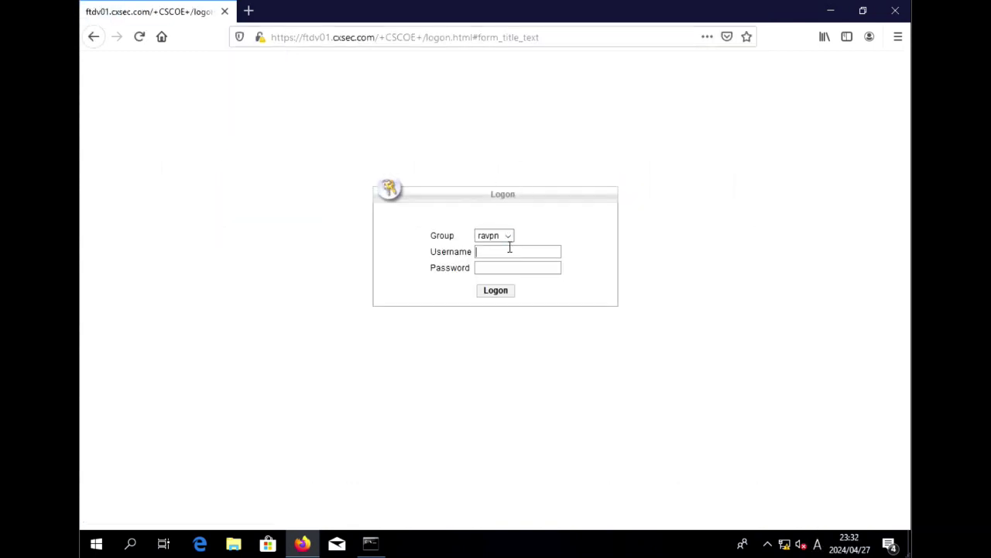
Log on to the VPN portal with the test username and save the Windows Secure Client installer.
{"action": "type", "text": "testuser1"}
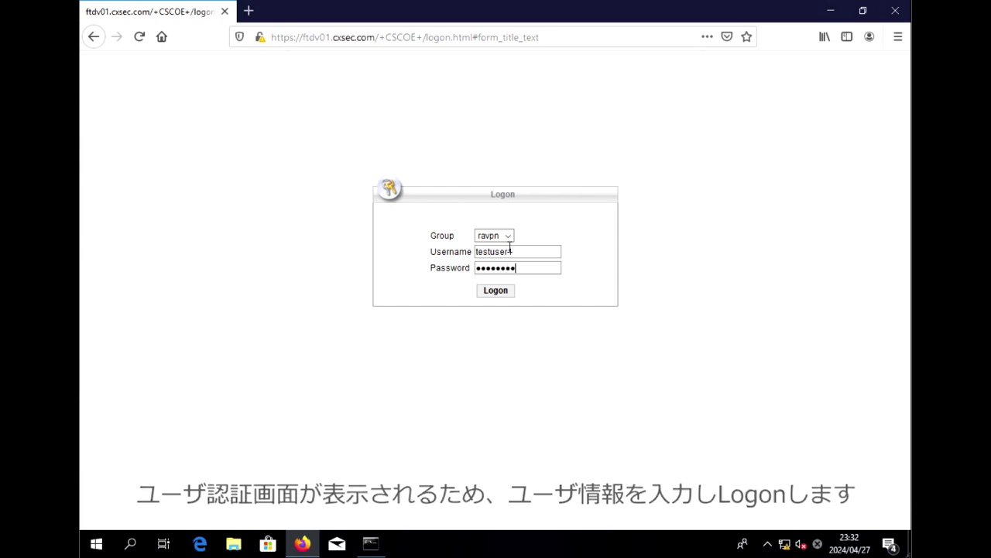
{"action": "left_click", "coordinate": [502, 292]}
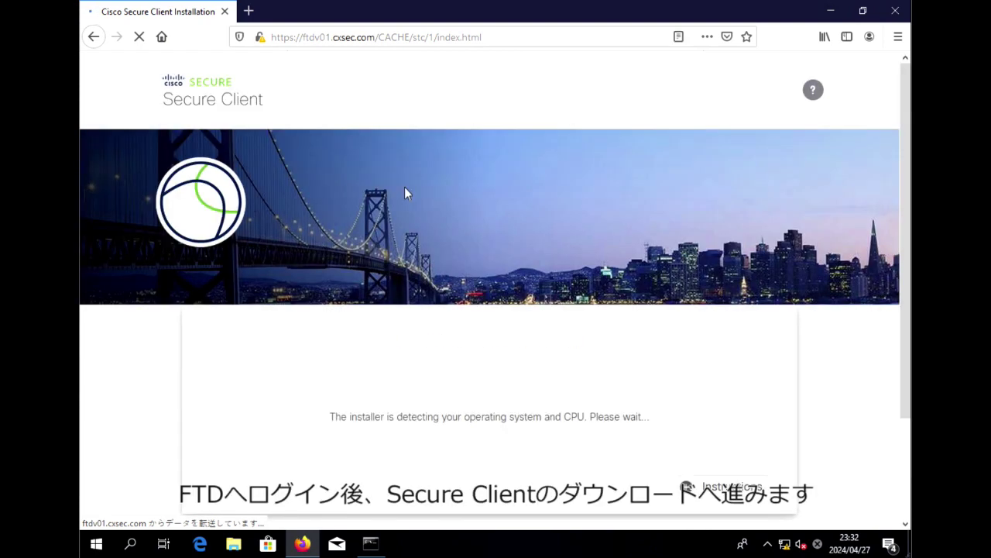
{"action": "scroll", "coordinate": [908, 436], "scroll_direction": "down", "scroll_amount": 3}
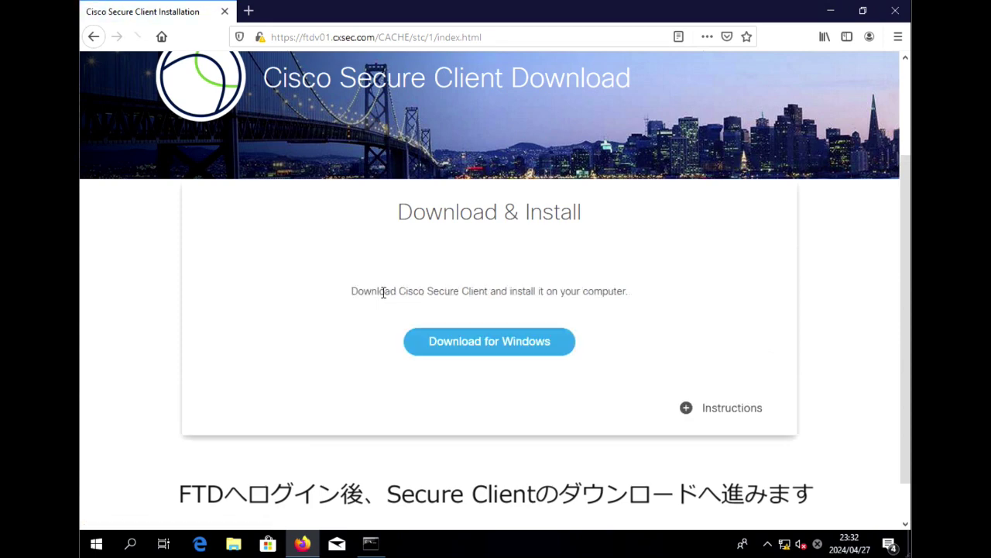
{"action": "left_click", "coordinate": [490, 351]}
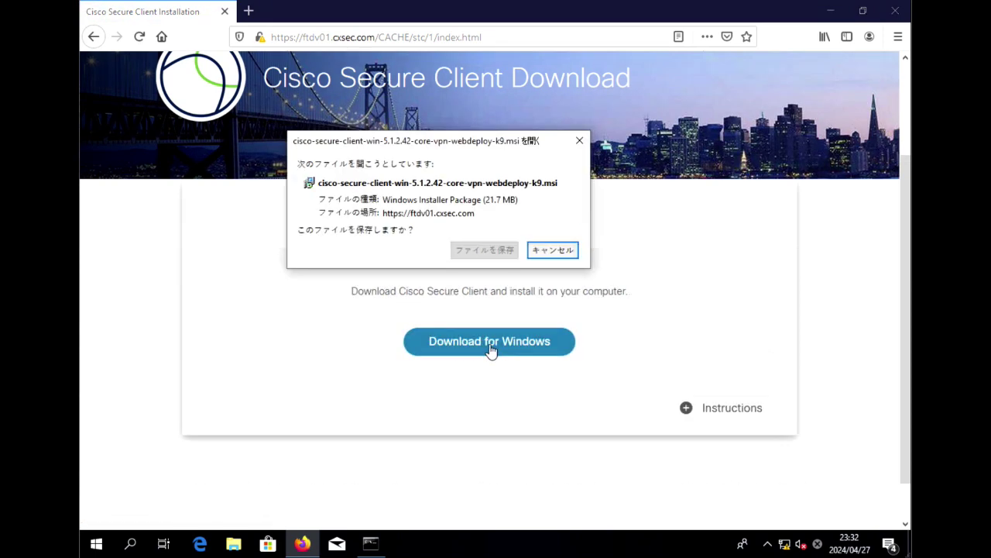
{"action": "left_click", "coordinate": [497, 250]}
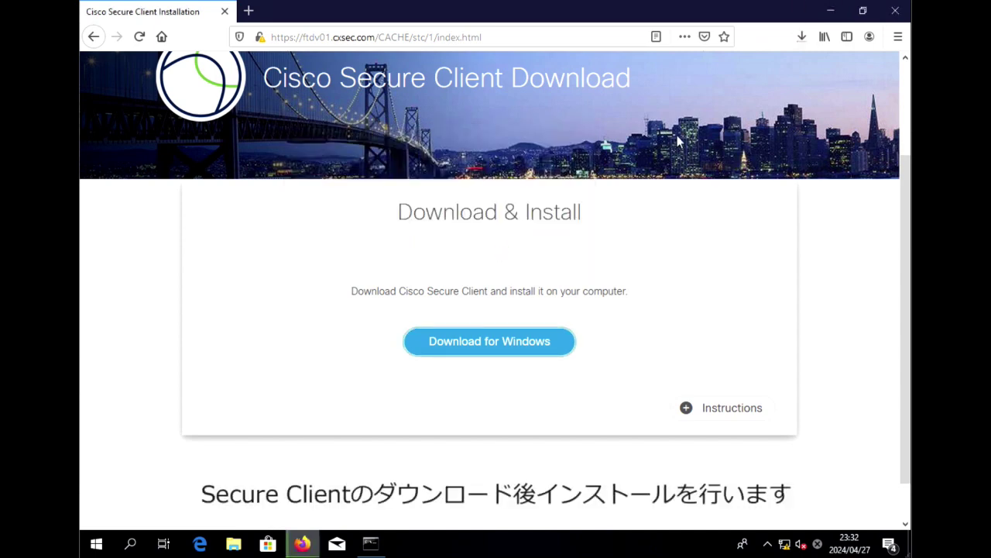
Run the downloaded cisco-secure-client-win-5.1.2.42-core-vpn-webdeploy-k9.msi until the SmartScreen warning appears.
{"action": "left_click", "coordinate": [803, 39]}
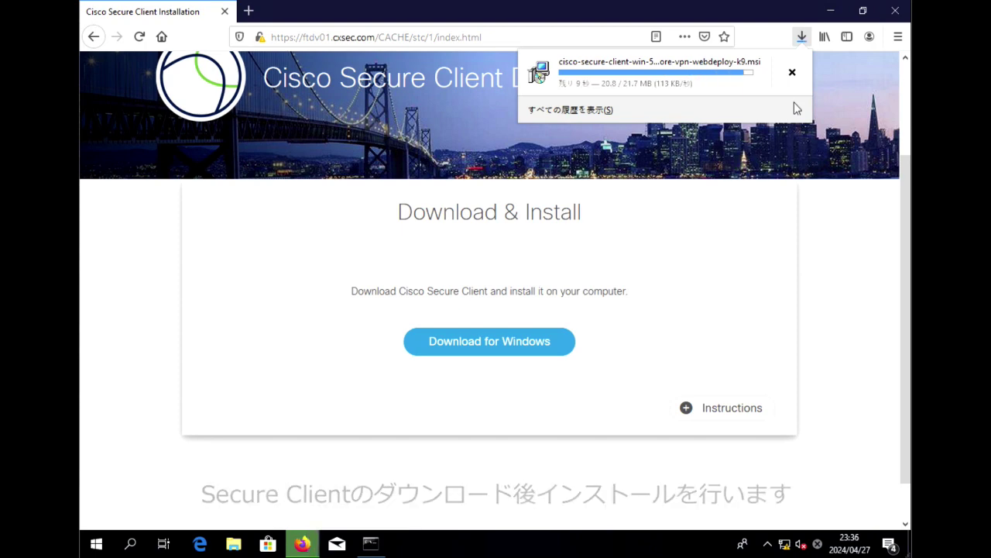
{"action": "left_click", "coordinate": [454, 297]}
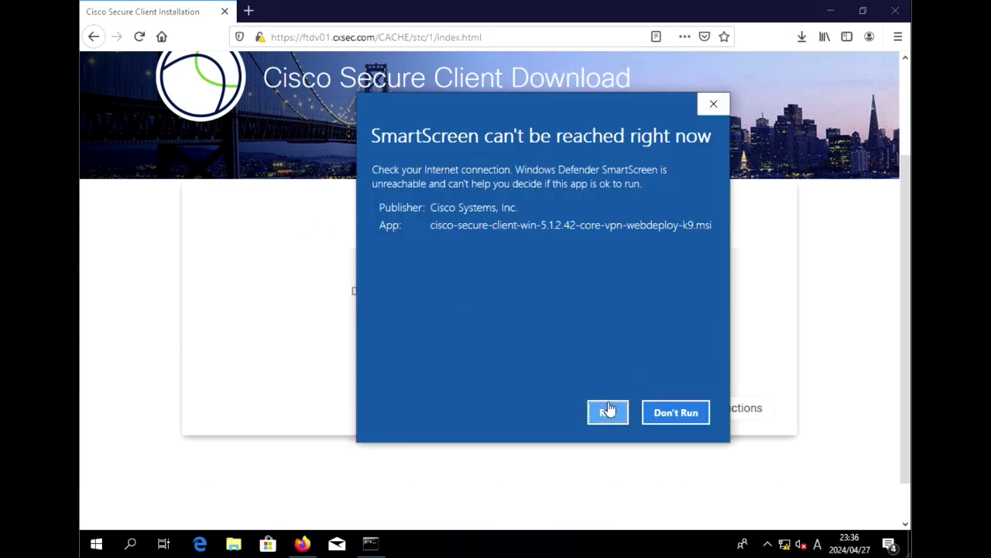
{"action": "left_click", "coordinate": [608, 410]}
Install Cisco Secure Client and launch it from the Start menu.
{"action": "left_click", "coordinate": [566, 383]}
{"action": "left_click", "coordinate": [580, 382]}
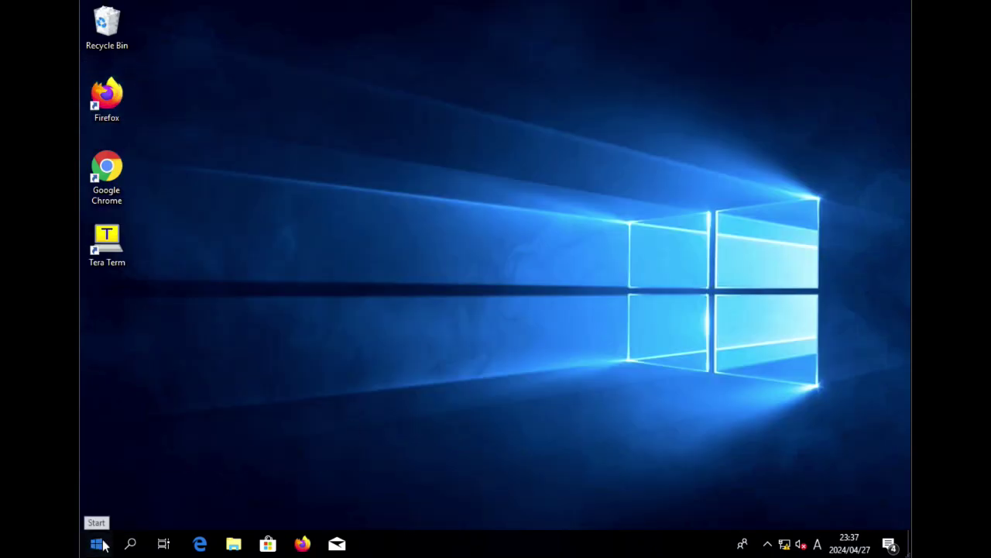
{"action": "left_click", "coordinate": [96, 543]}
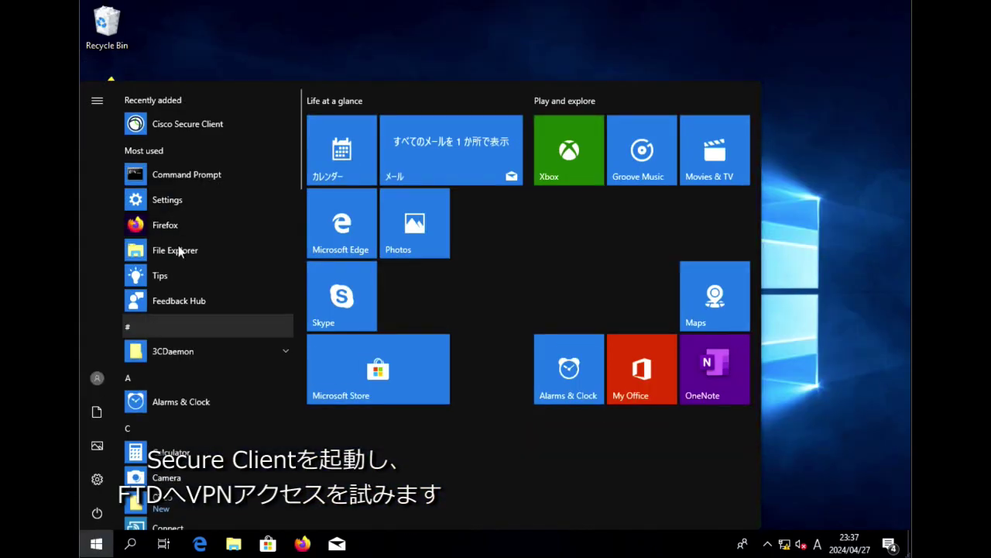
{"action": "left_click", "coordinate": [205, 135]}
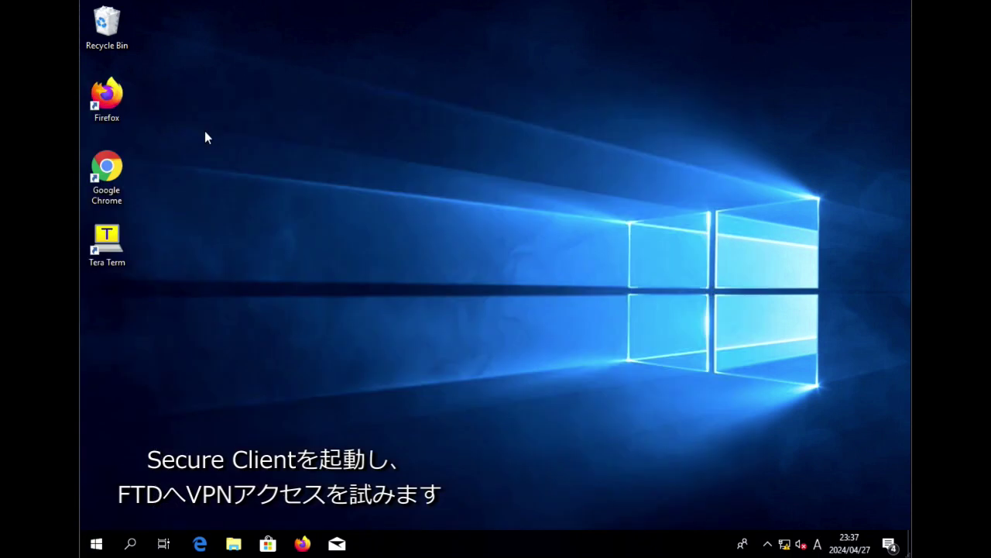
Connect to ftdv01.cxsec.com, accept the untrusted server warning, and log in with the test credentials.
{"action": "left_click", "coordinate": [766, 468]}
{"action": "type", "text": "ftdv01.cxsec.com"}
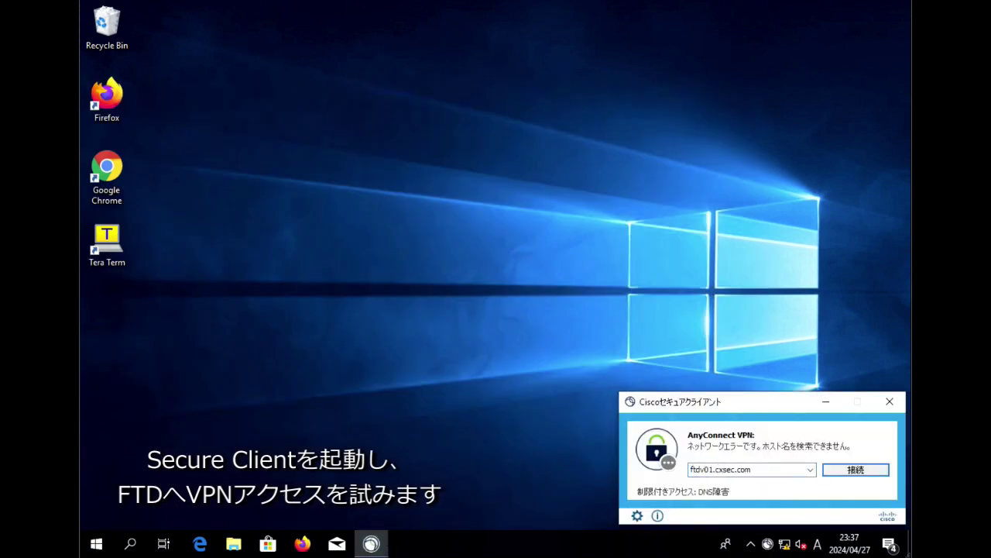
{"action": "left_click", "coordinate": [856, 469]}
{"action": "left_click", "coordinate": [506, 398]}
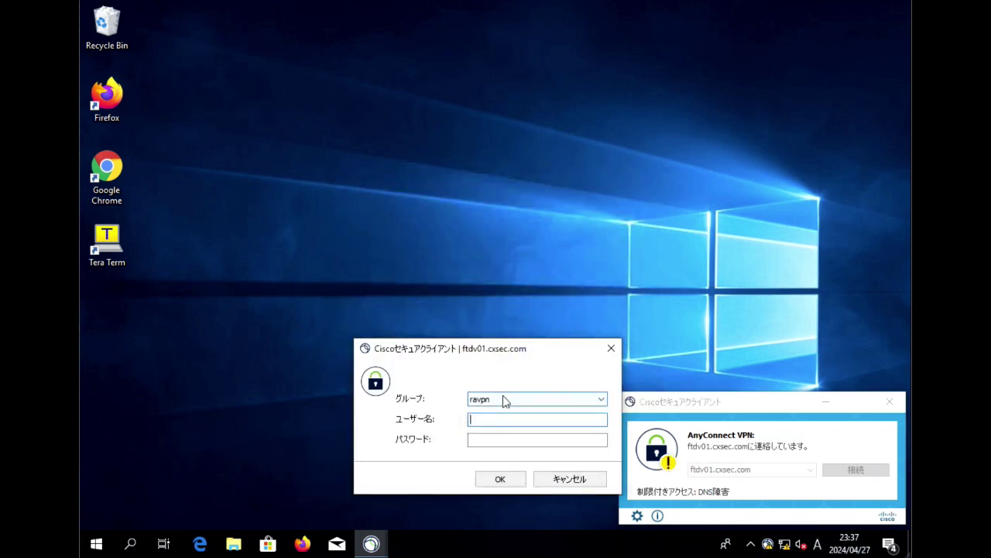
{"action": "type", "text": "testuser1"}
{"action": "key", "text": "Tab"}
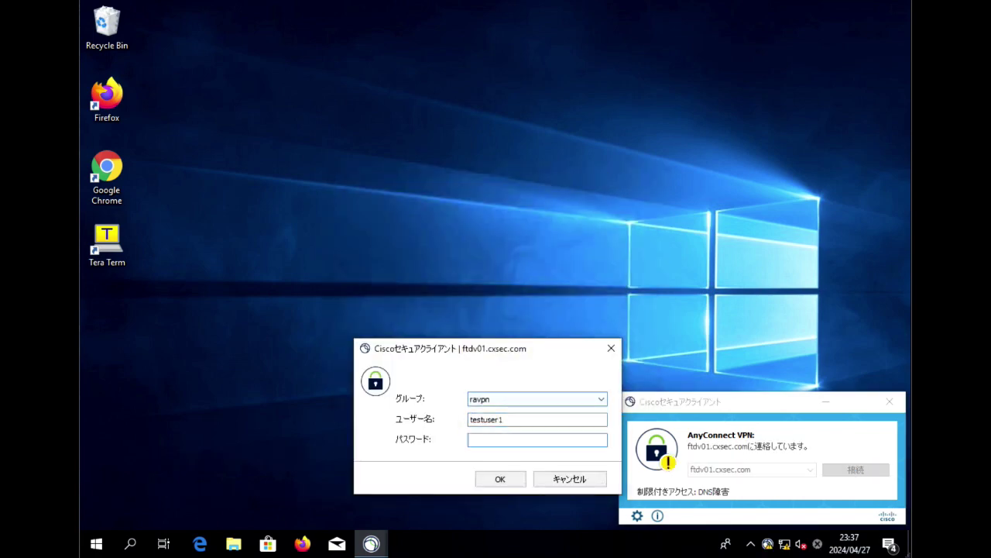
{"action": "key", "text": "Return"}
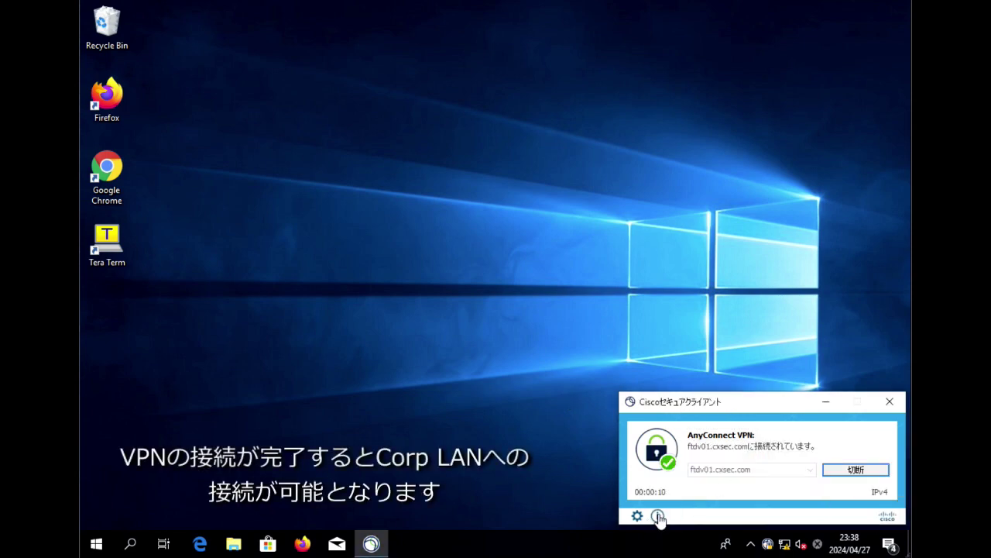
Check the tunnel's route details showing split tunneling for 192.168.2.0/24 and 192.168.1.200/32.
{"action": "left_click", "coordinate": [658, 516]}
{"action": "left_click", "coordinate": [862, 504]}
{"action": "left_click", "coordinate": [636, 518]}
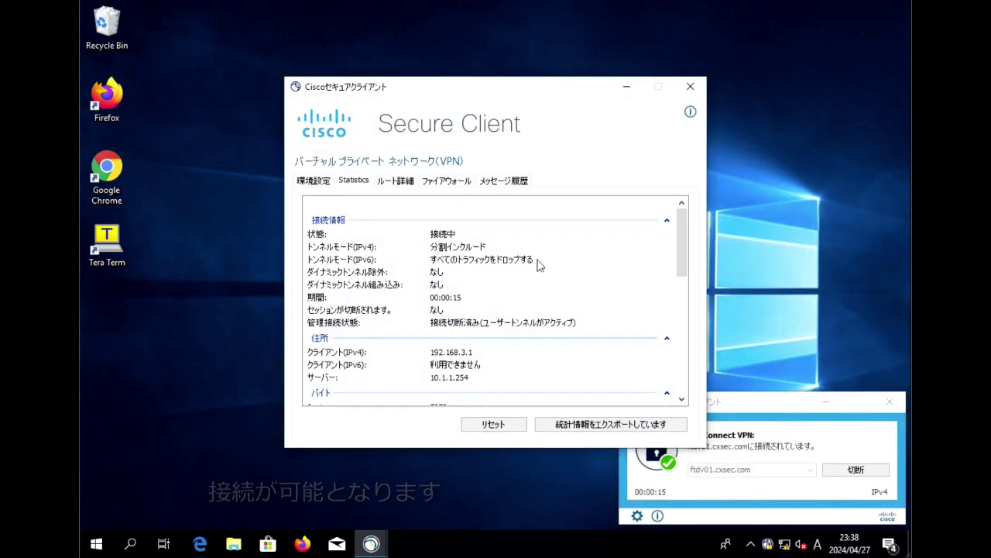
{"action": "left_click", "coordinate": [395, 179]}
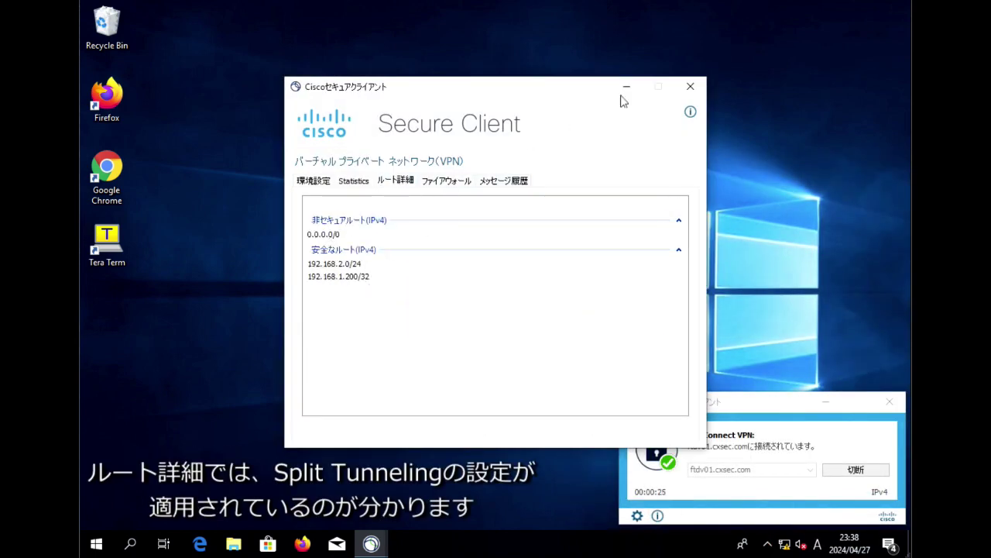
{"action": "left_click", "coordinate": [690, 87]}
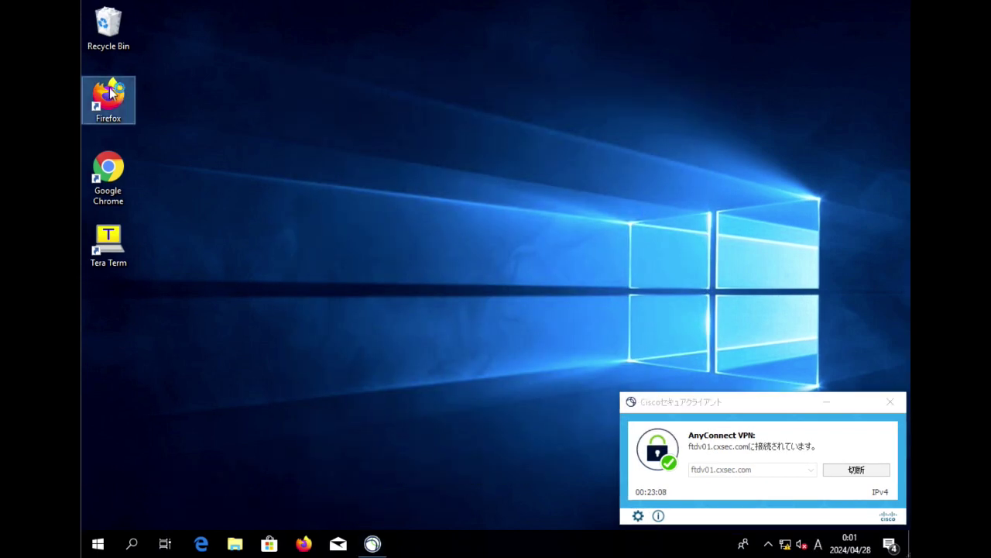
{"action": "double_click", "coordinate": [110, 93]}
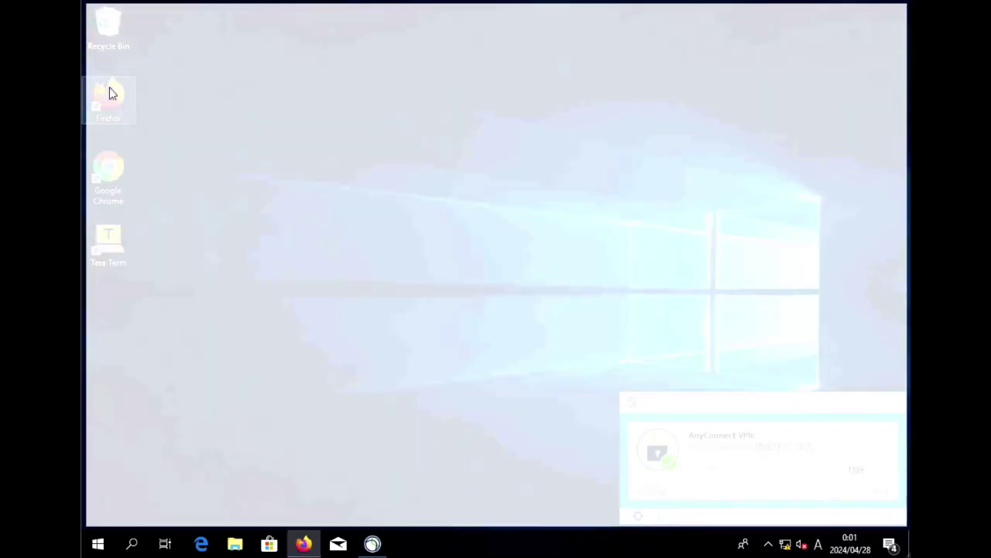
{"action": "left_click", "coordinate": [310, 35]}
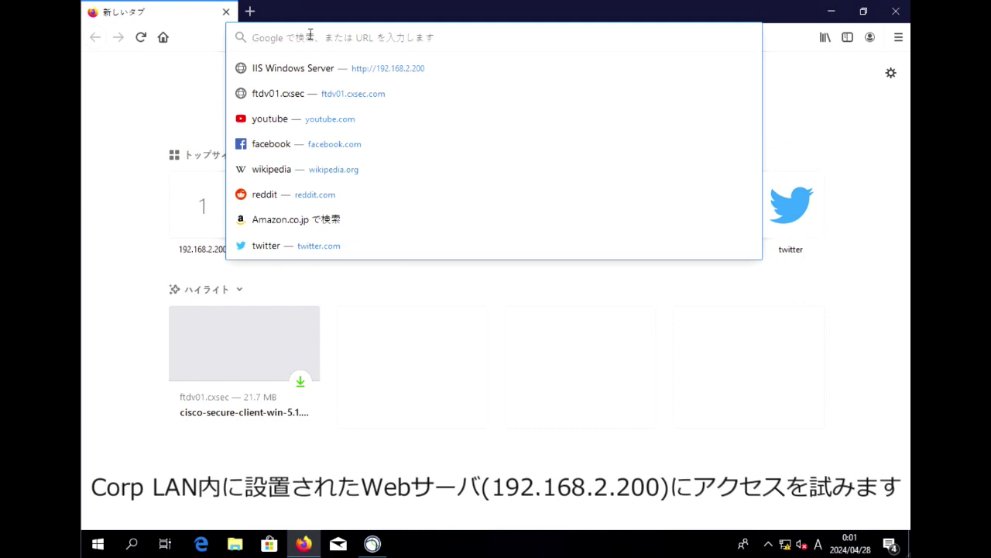
{"action": "type", "text": "http://"}
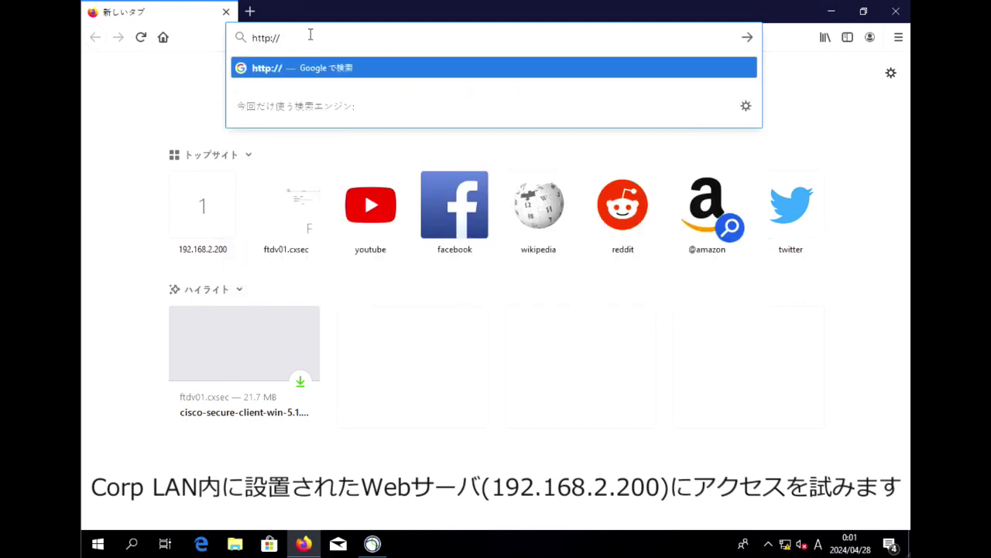
{"action": "type", "text": "192.168.2.200/"}
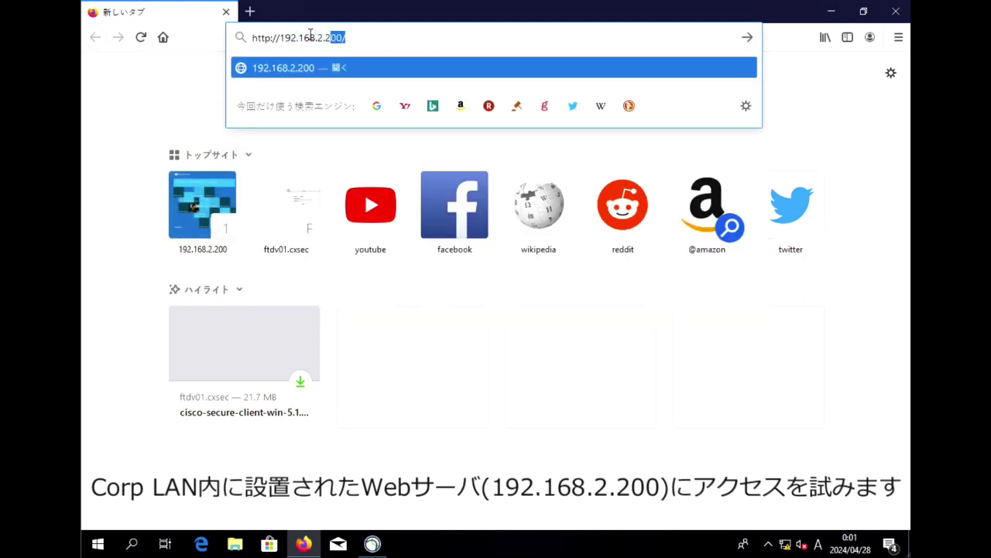
{"action": "key", "text": "Return"}
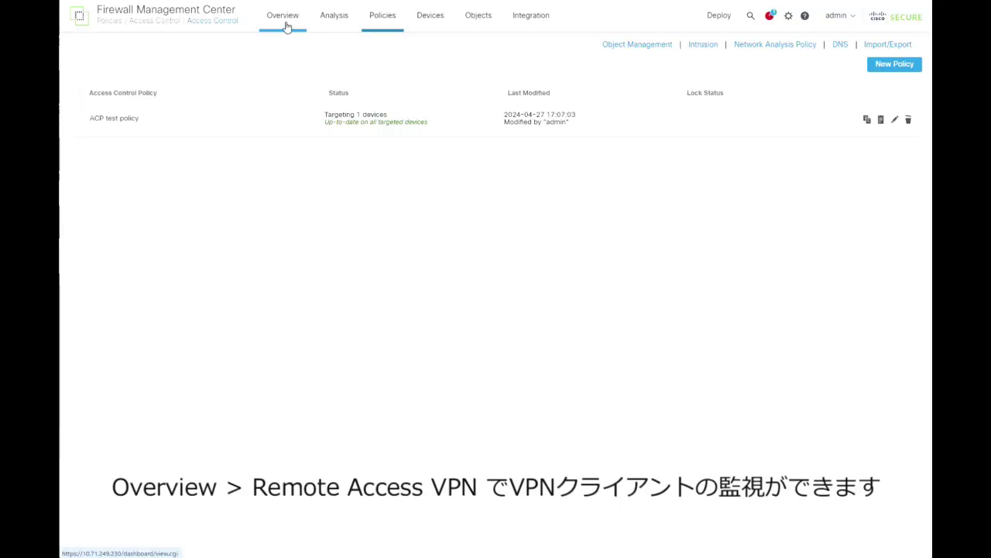
View the Remote Access VPN dashboard's active session, zooming the map to Japan and checking its actions.
{"action": "mouse_move", "coordinate": [285, 24]}
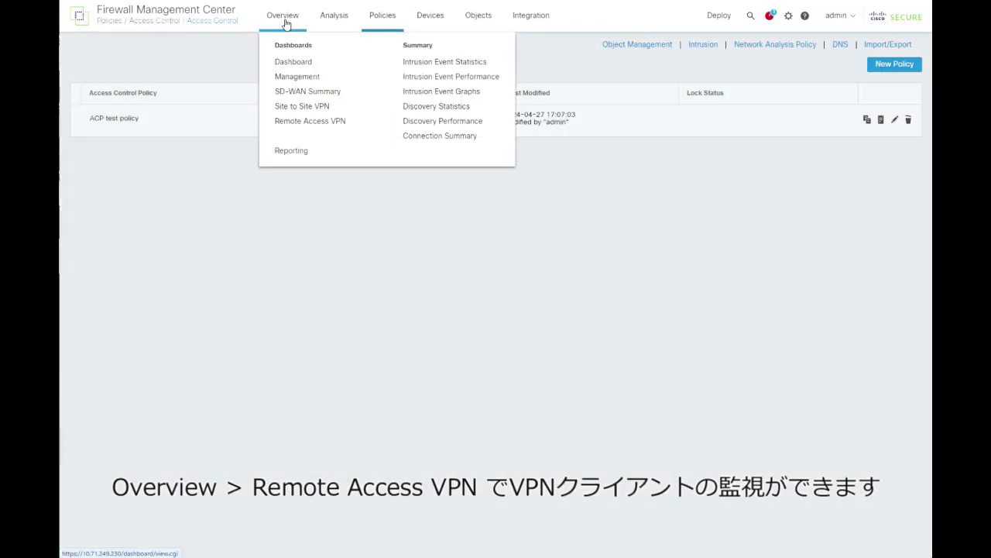
{"action": "left_click", "coordinate": [320, 125]}
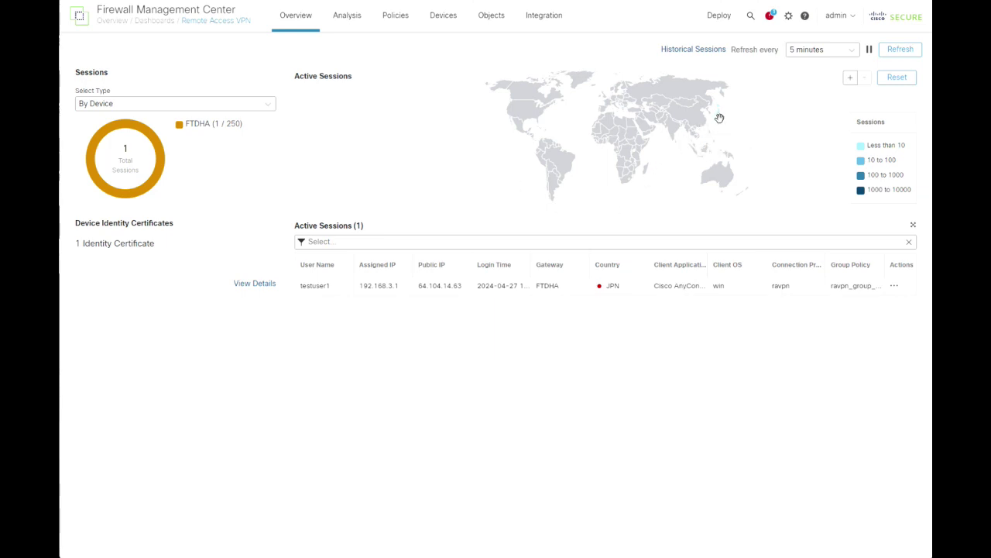
{"action": "left_click", "coordinate": [850, 80]}
{"action": "left_click", "coordinate": [849, 80]}
{"action": "left_click_drag", "start_coordinate": [797, 129], "coordinate": [683, 168]}
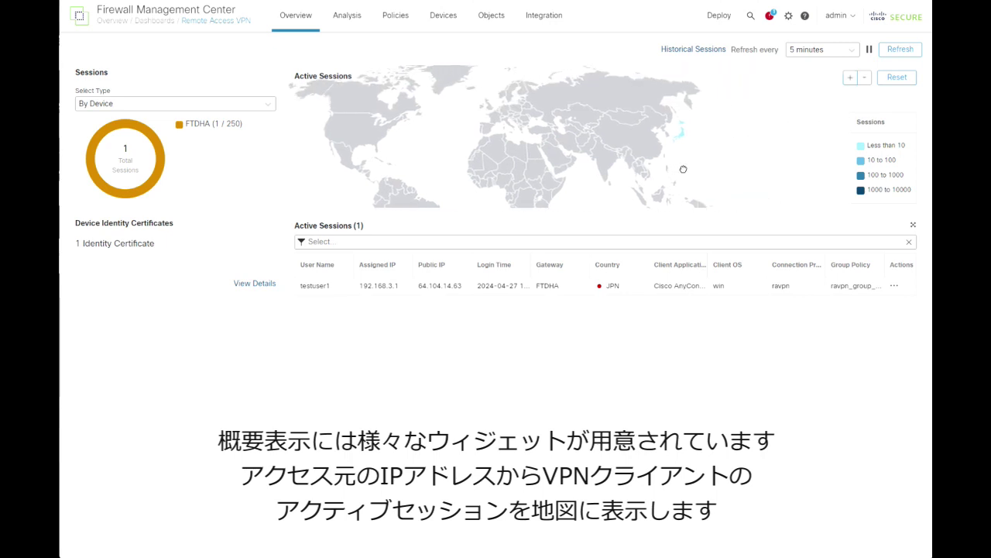
{"action": "left_click", "coordinate": [849, 79]}
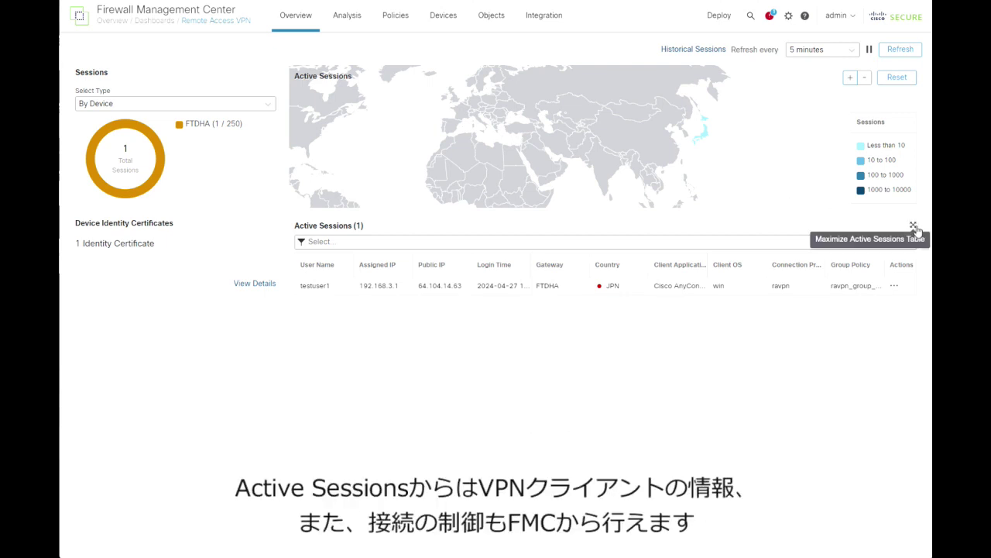
{"action": "left_click", "coordinate": [894, 286]}
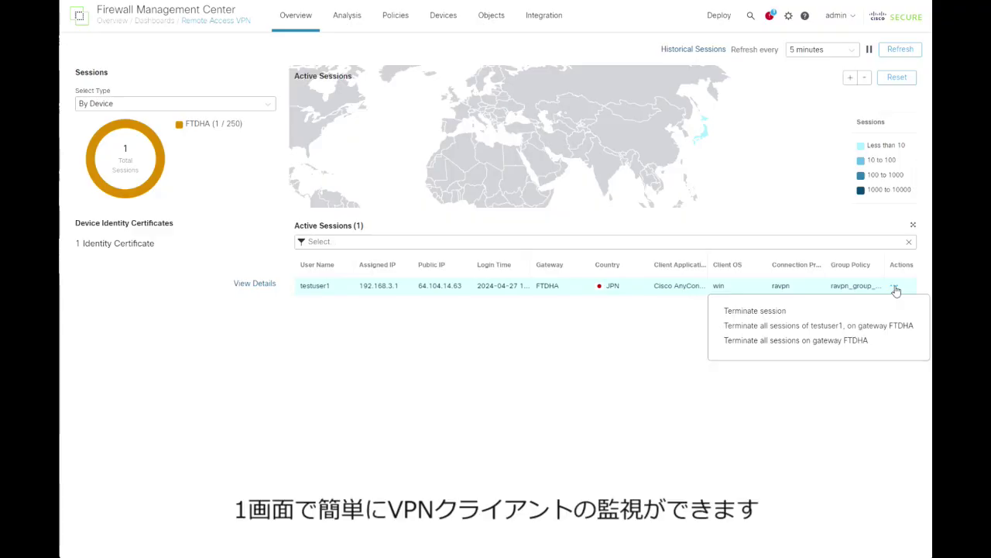
{"action": "left_click", "coordinate": [896, 287]}
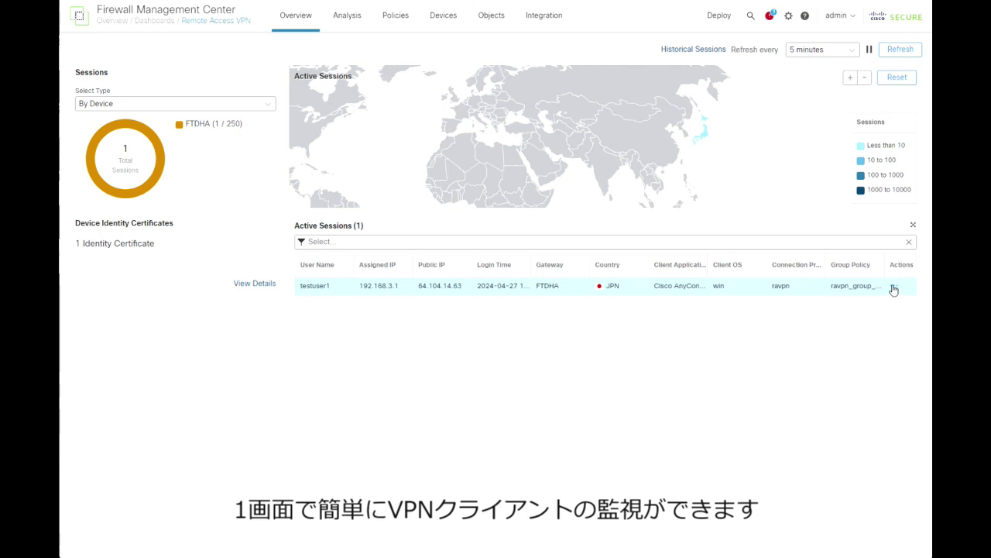